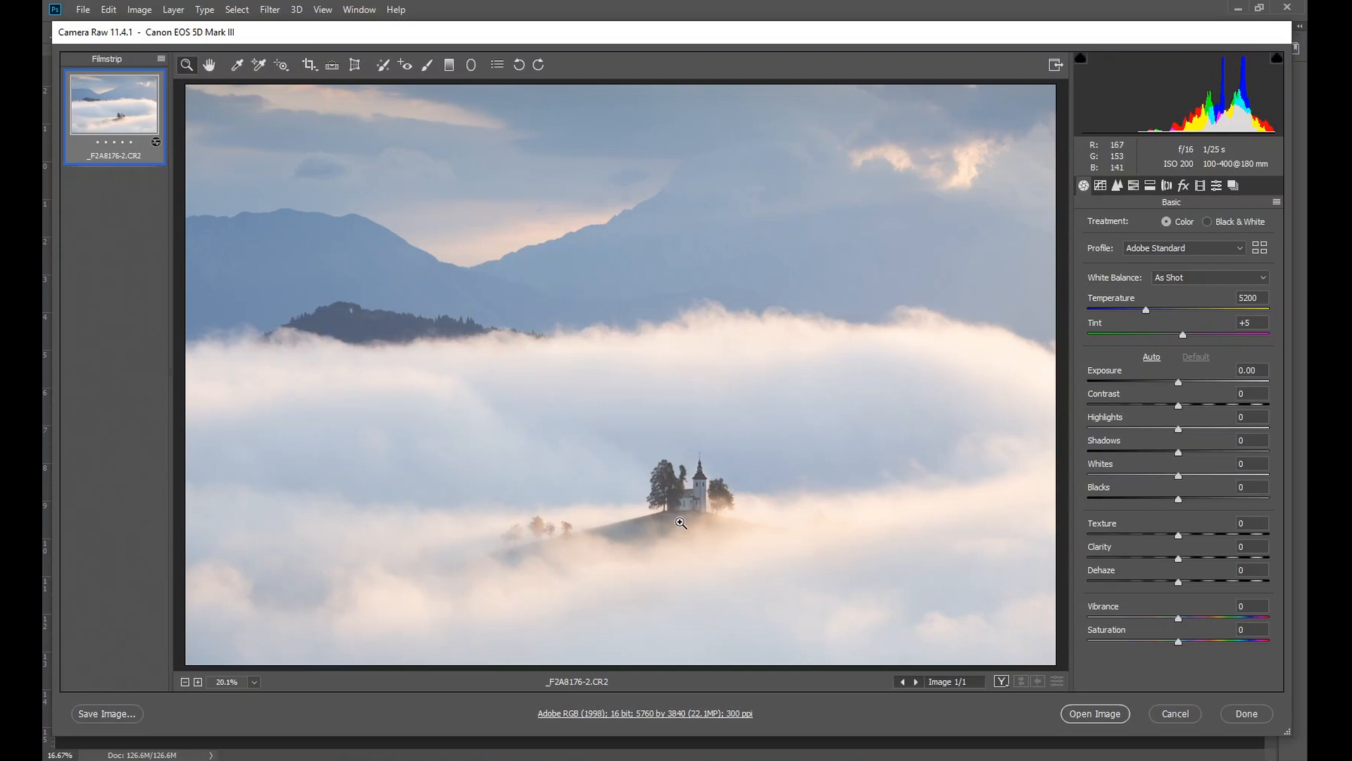
- Keep the raw workflow depth at 16 Bits/Channel with Adobe RGB (1998) and open the image for editing
left_click(681, 714)
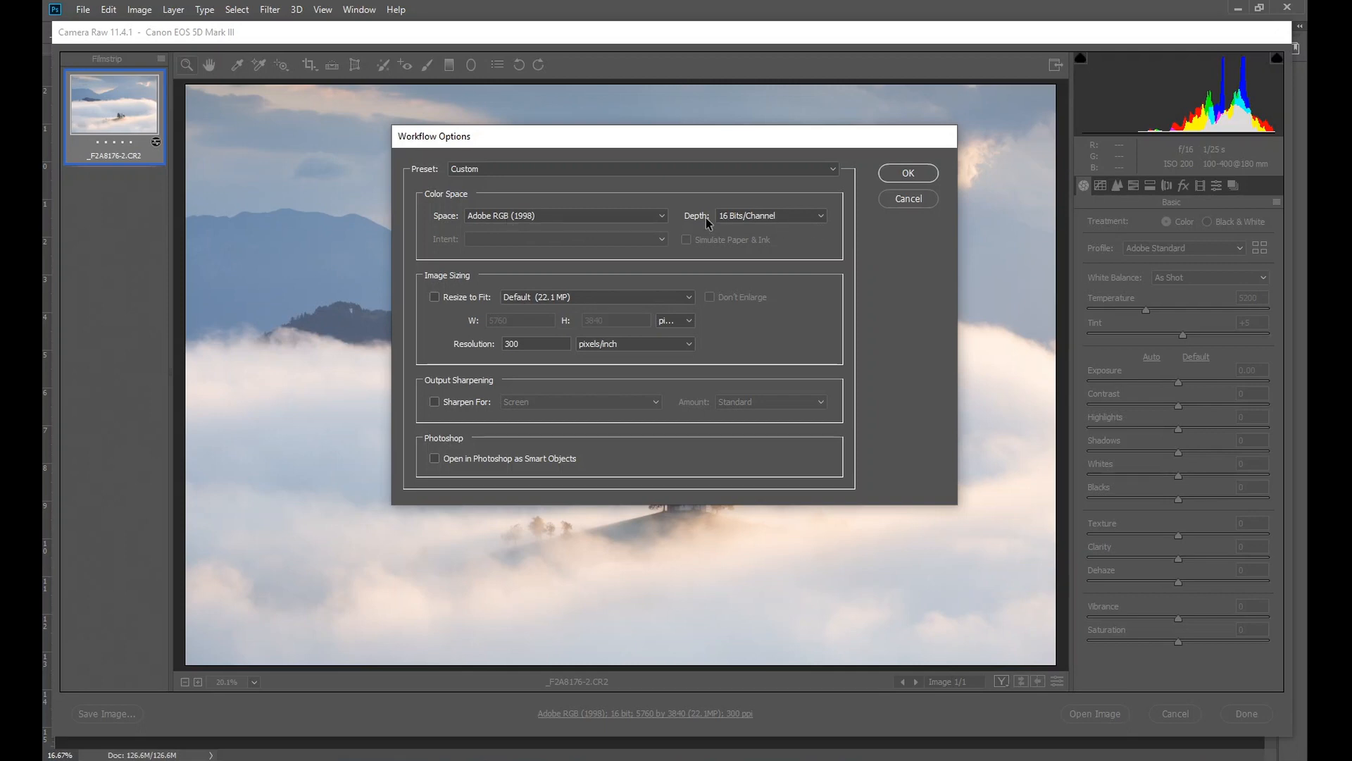
left_click(810, 219)
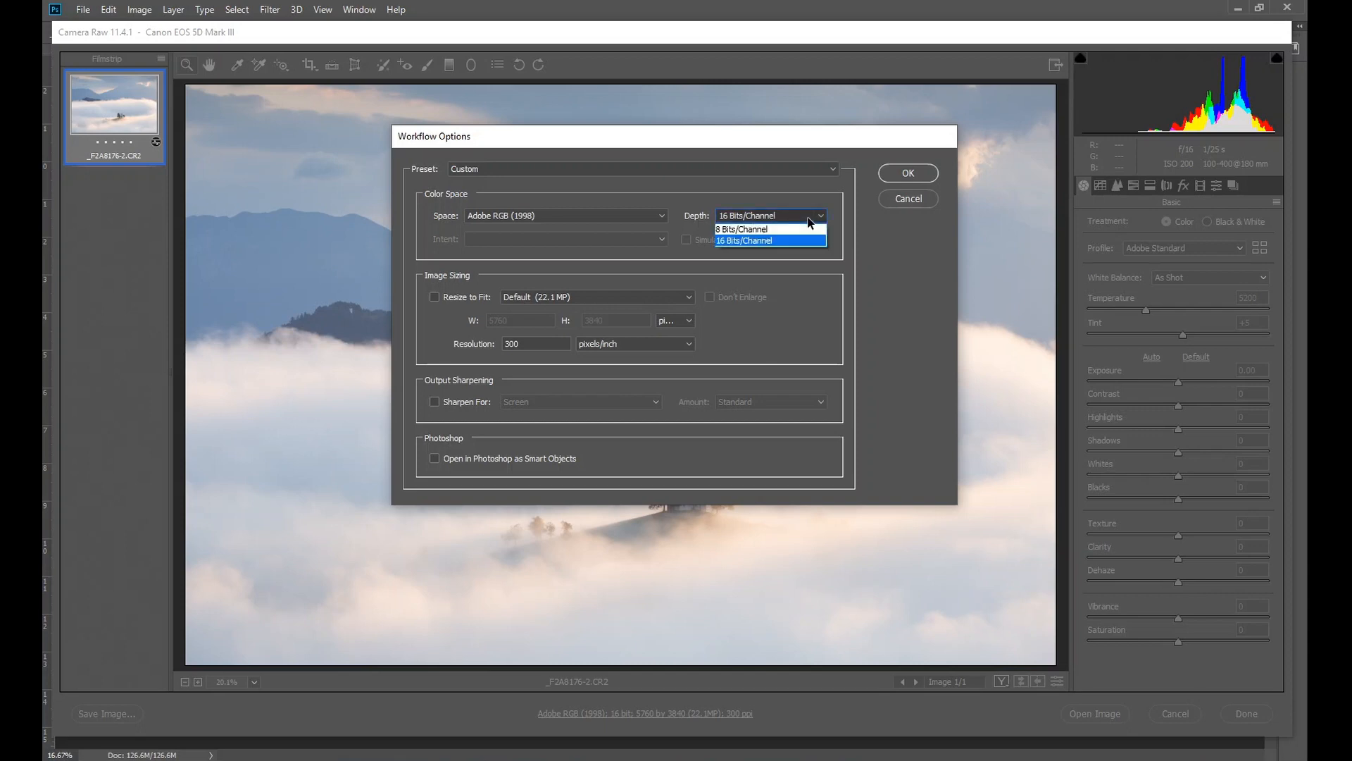
left_click(807, 217)
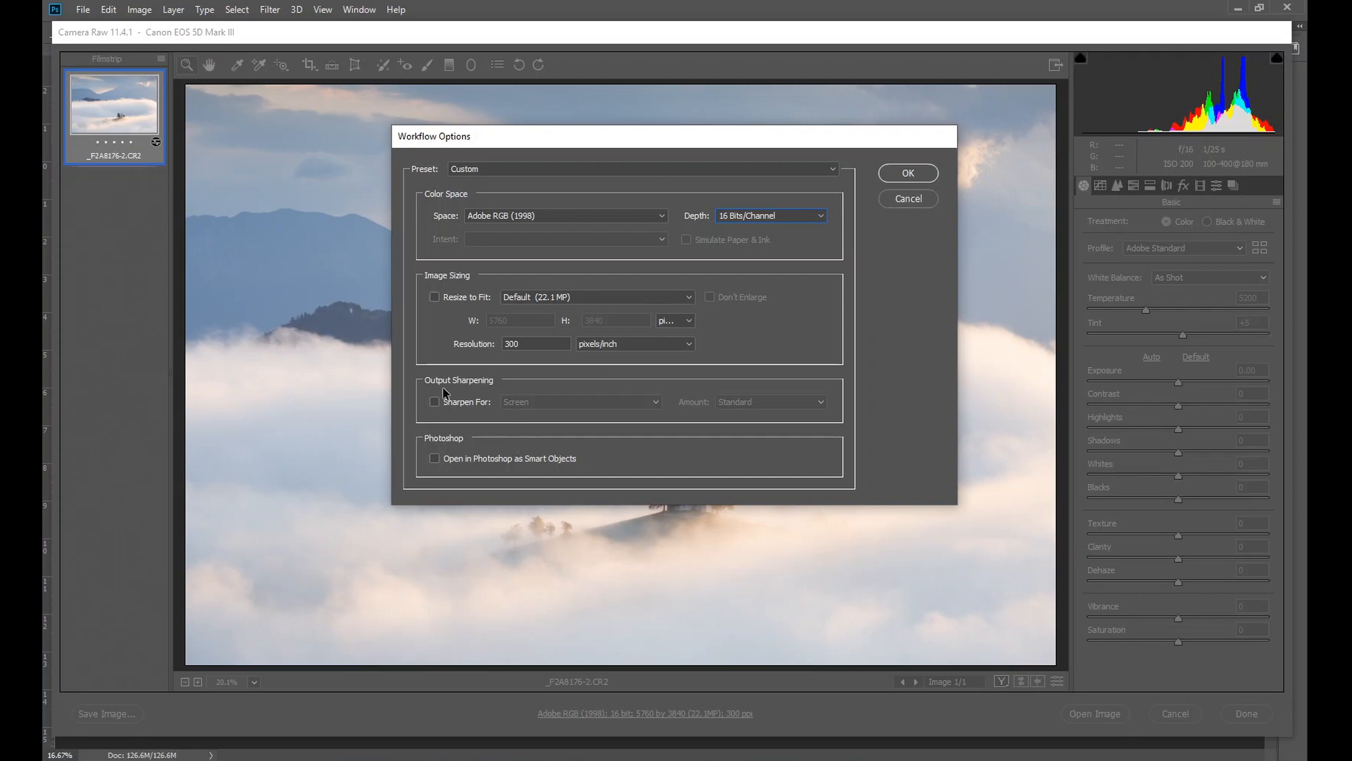
left_click(911, 176)
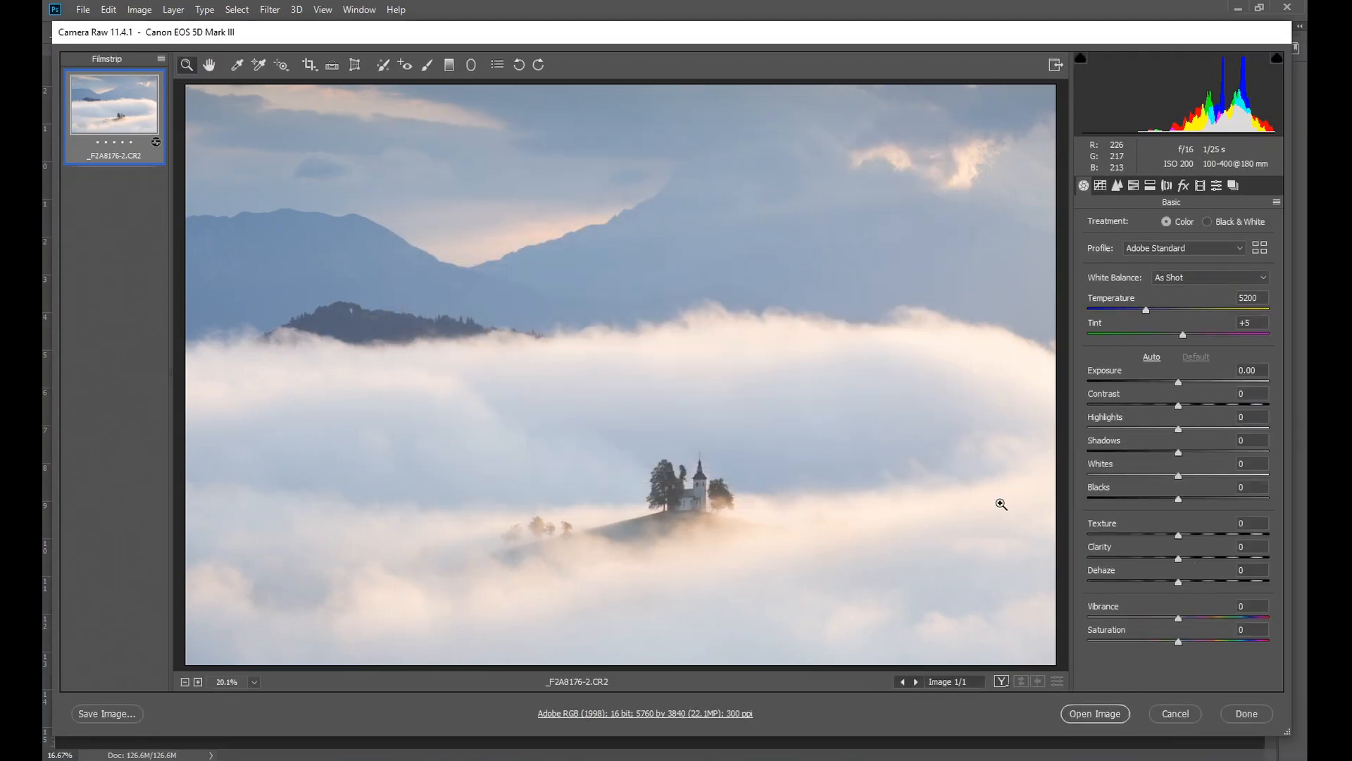
left_click(1113, 715)
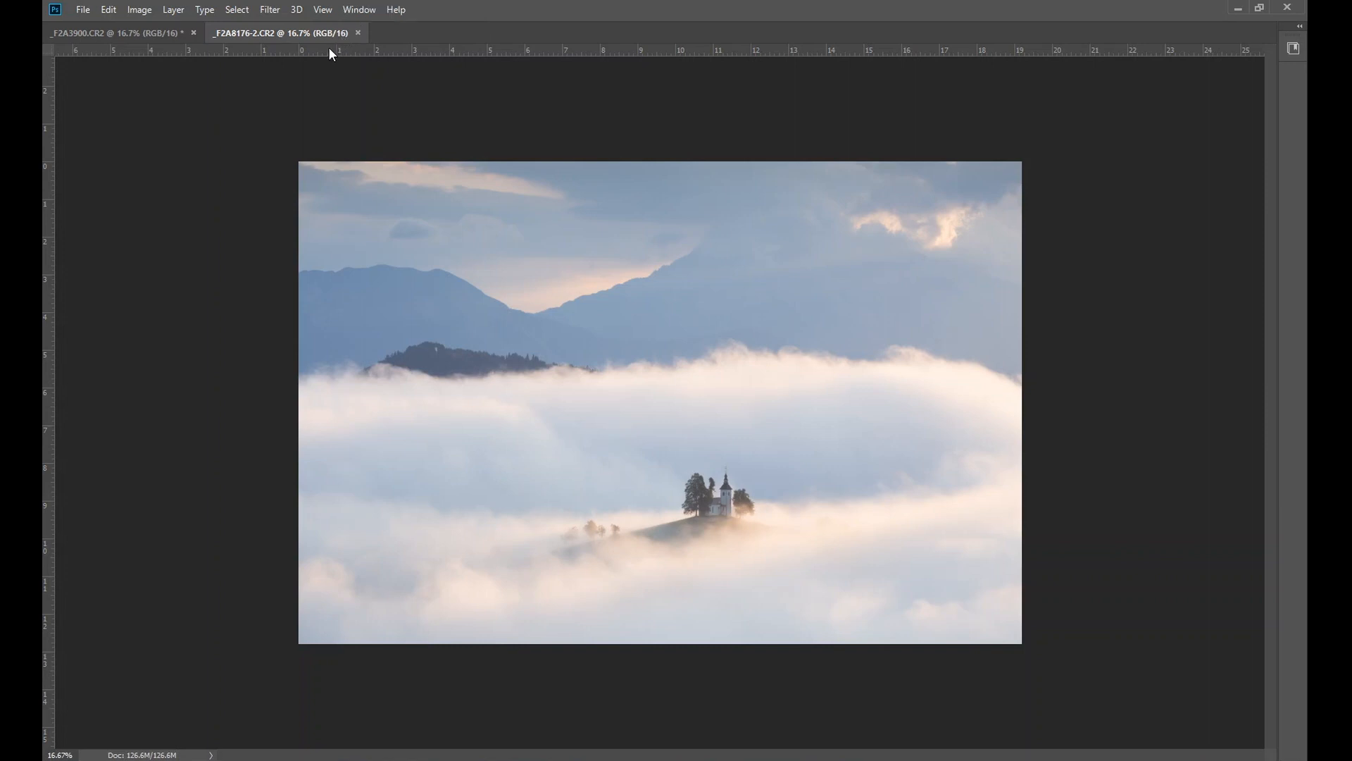
- Save the opened photo as an uncompressed TIFF named _F2A8176-2 in the Sveti Tomaz - 3-8-19 folder
left_click(83, 10)
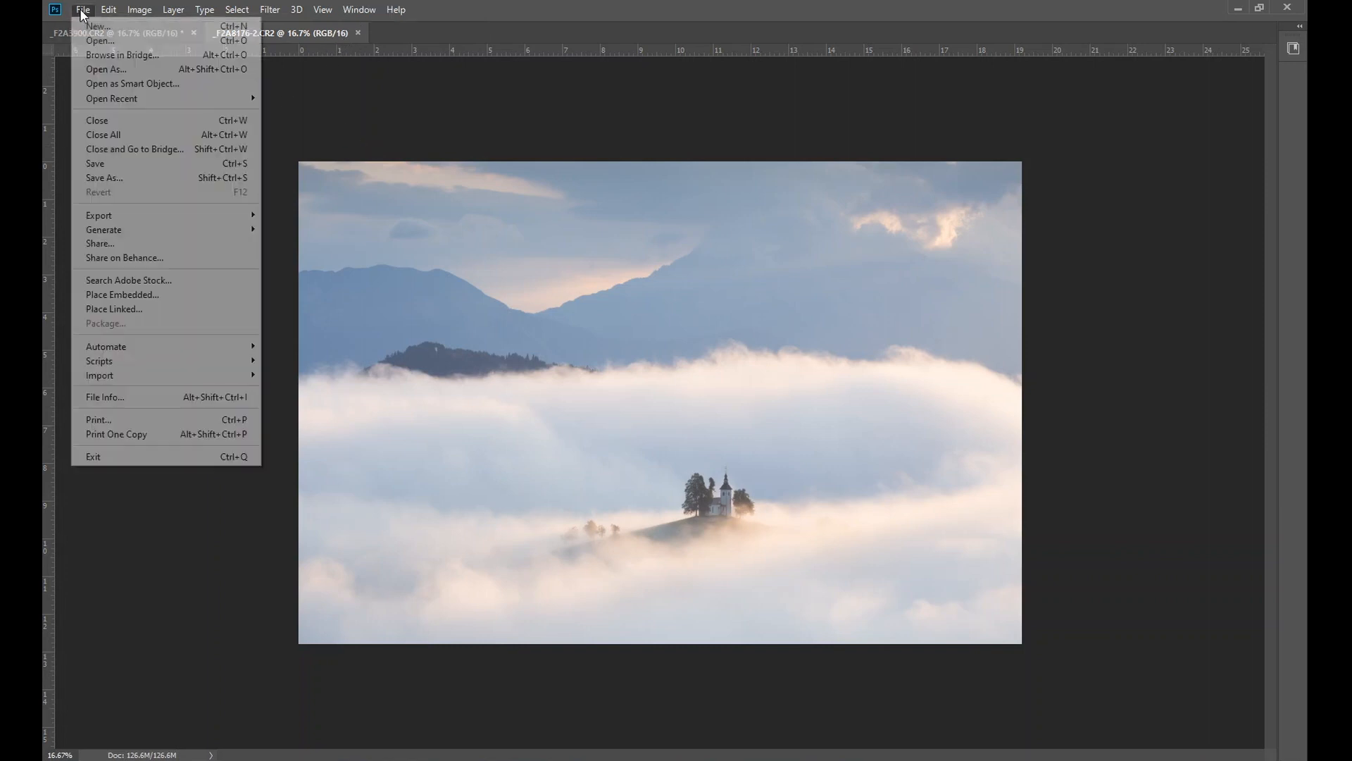
left_click(150, 178)
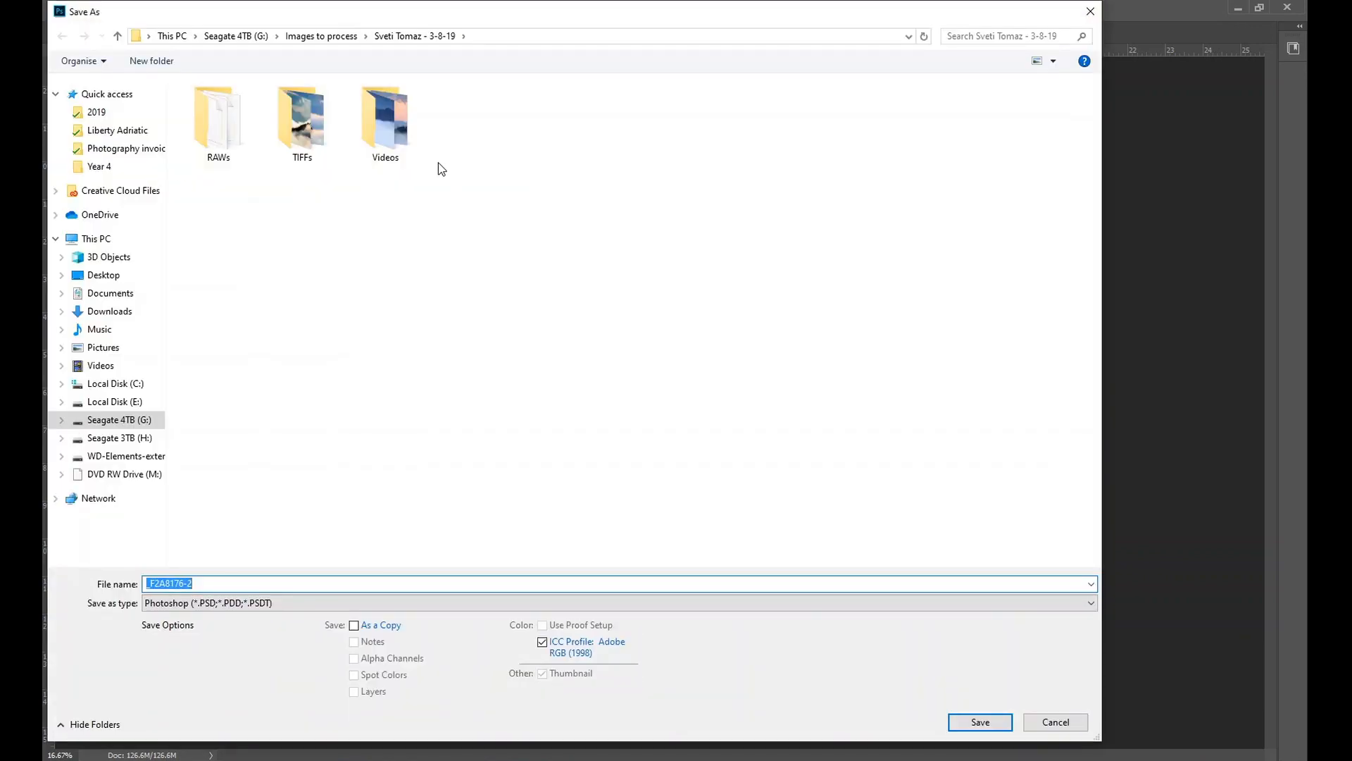
left_click(389, 603)
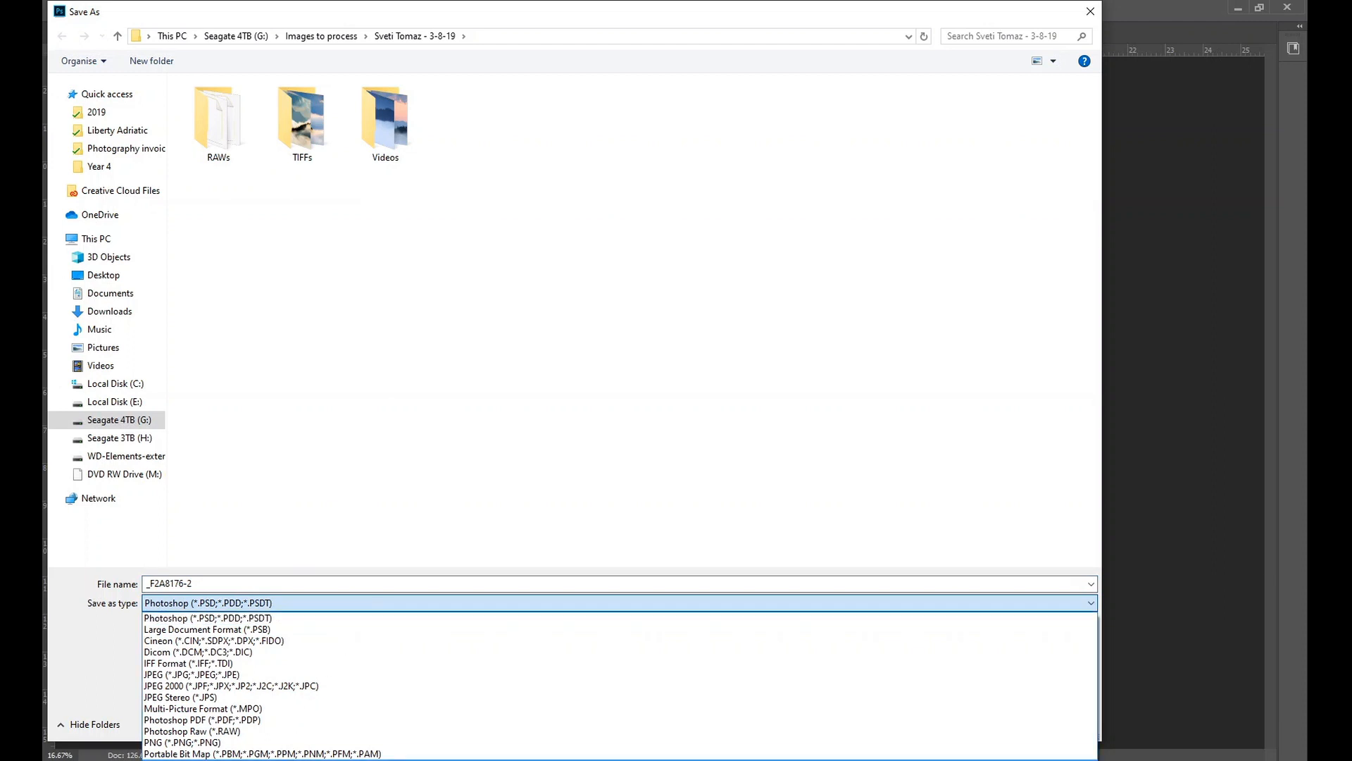
left_click(321, 760)
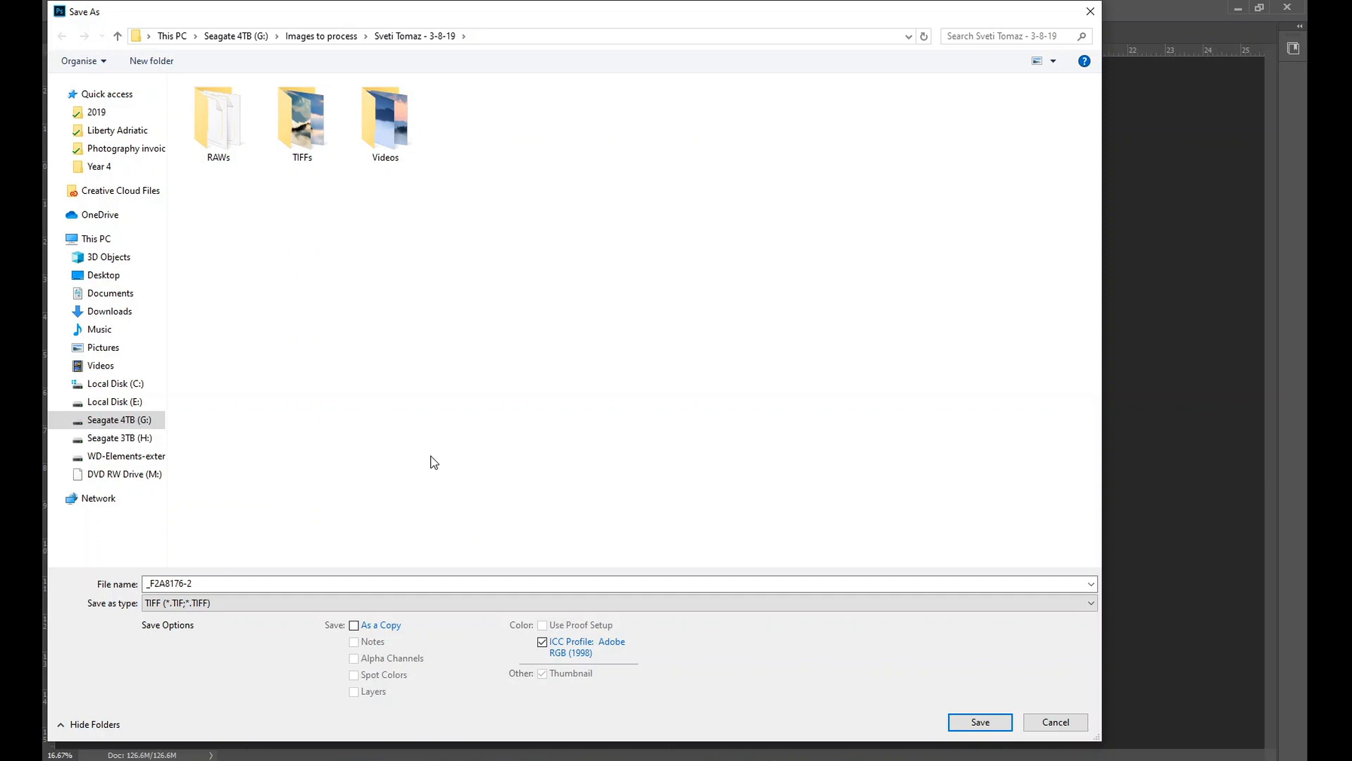
left_click(987, 728)
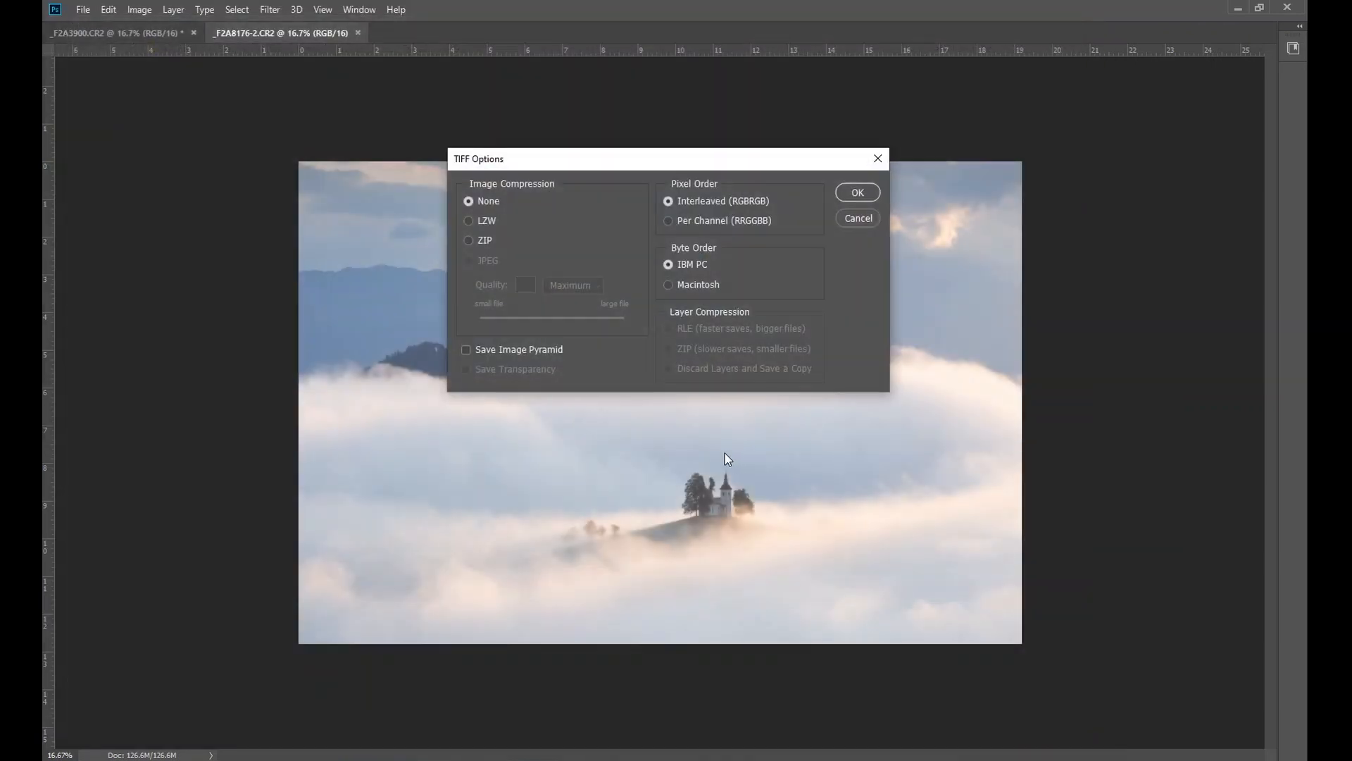
left_click(867, 199)
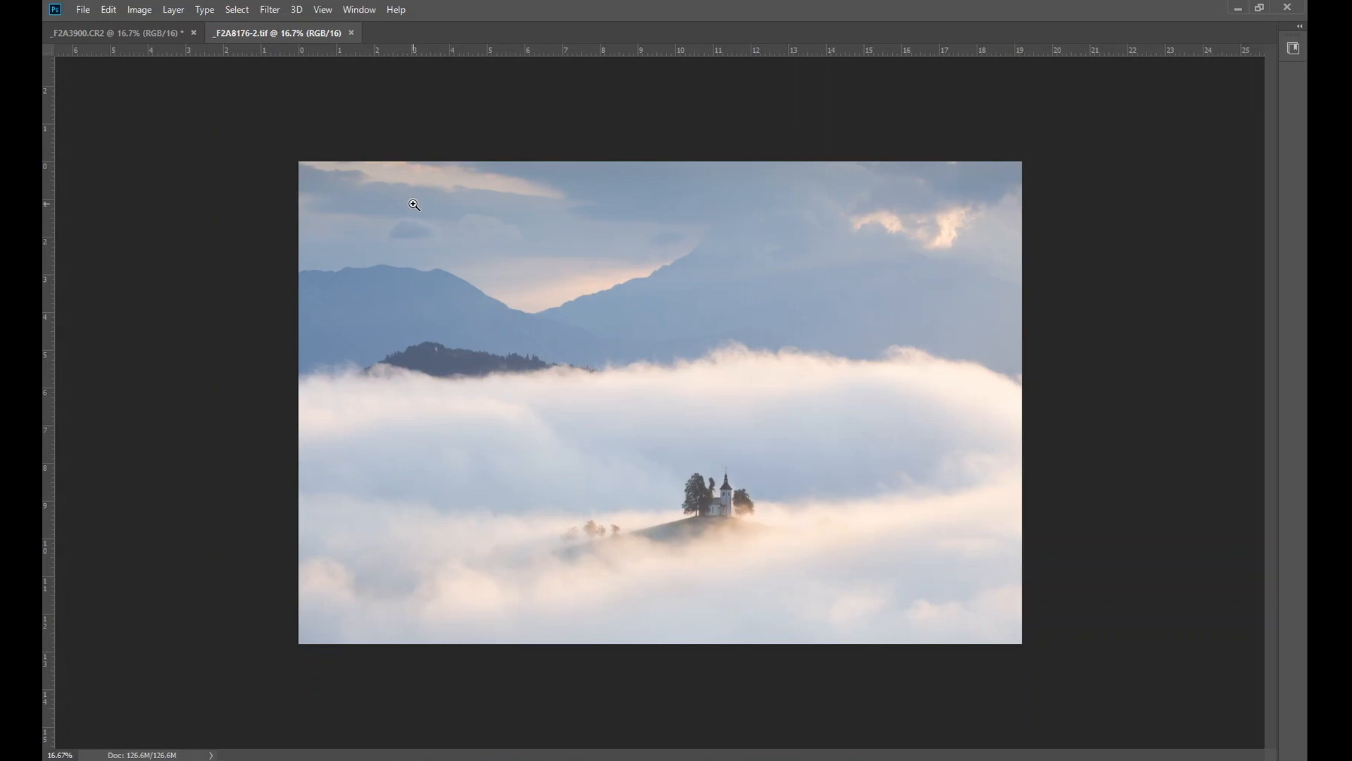
- Apply a Levels adjustment with the black input at about 71 and the midtones at about 1.21
left_click(135, 10)
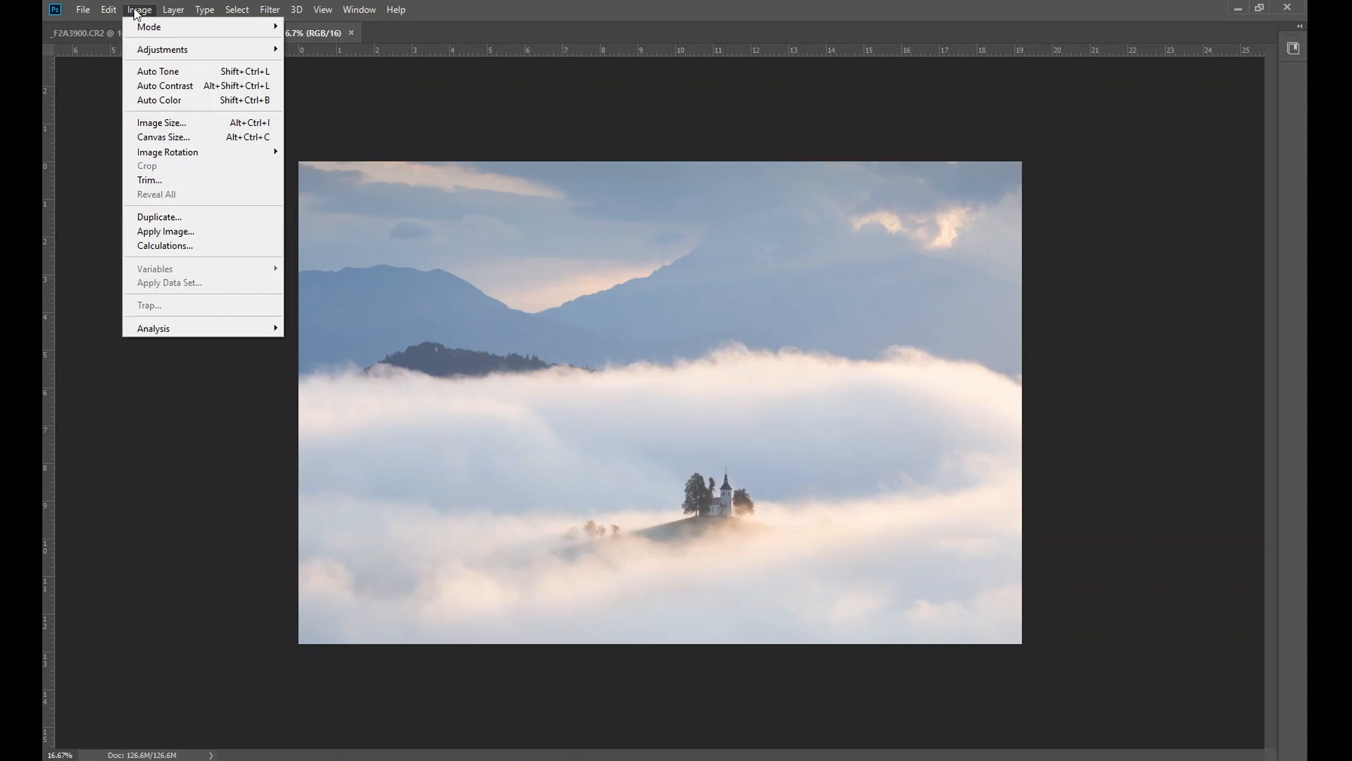
mouse_move(192, 54)
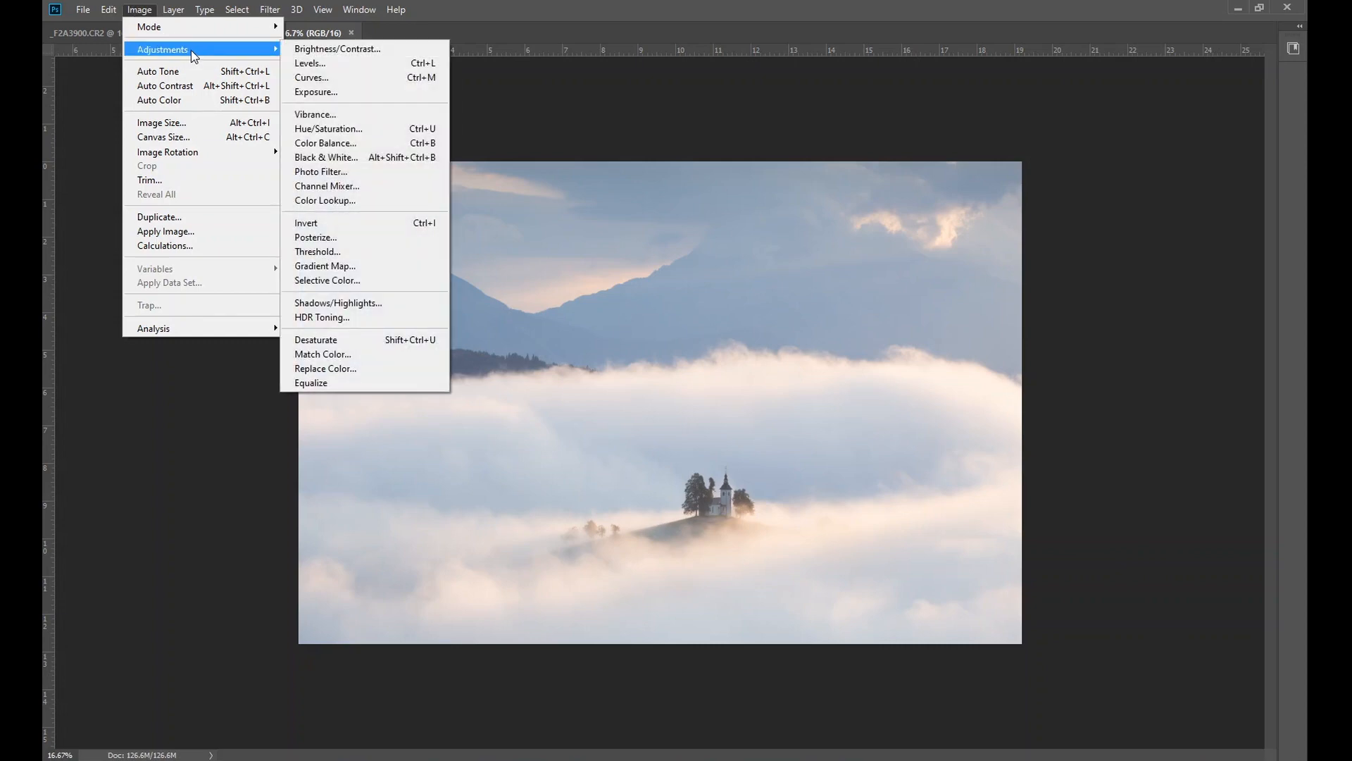
mouse_move(190, 27)
left_click(309, 65)
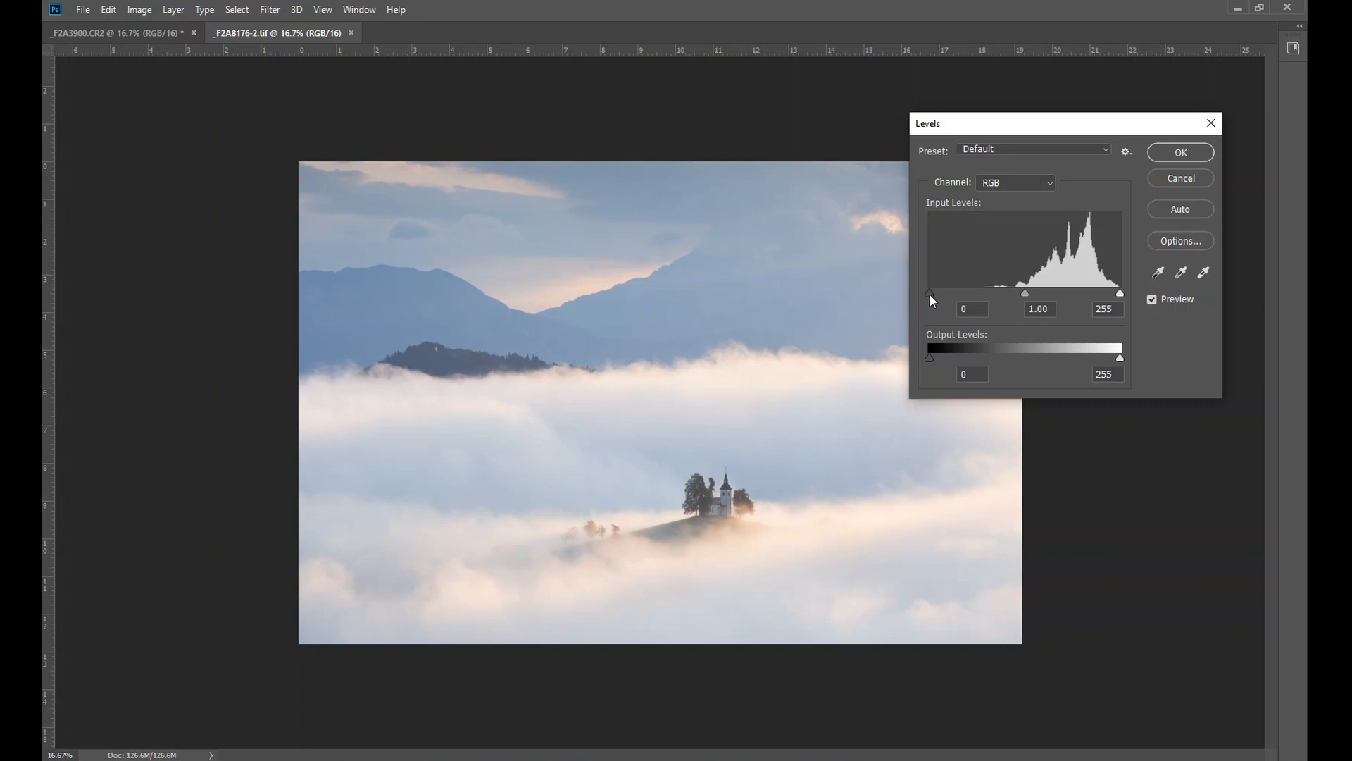
left_click_drag(935, 296, 981, 294)
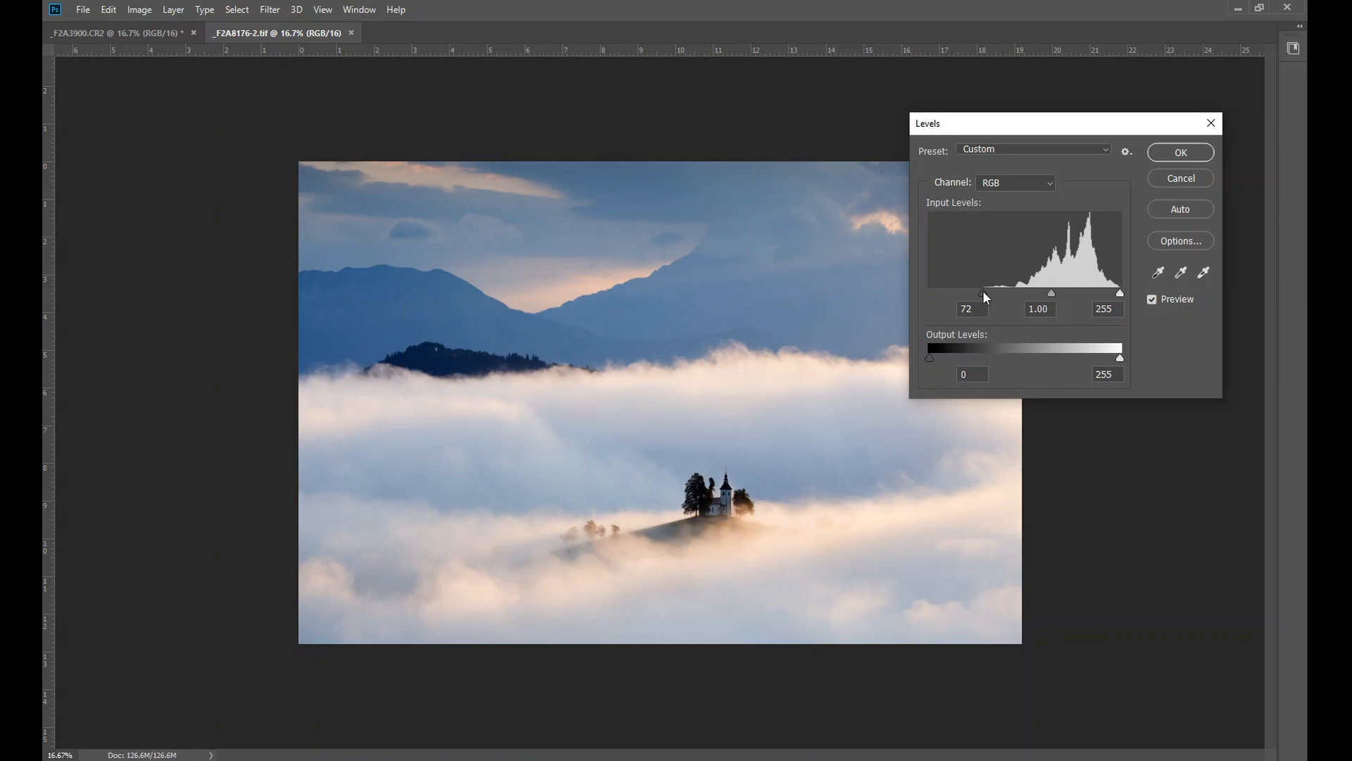
left_click_drag(982, 291, 982, 291)
left_click_drag(1050, 293, 1045, 292)
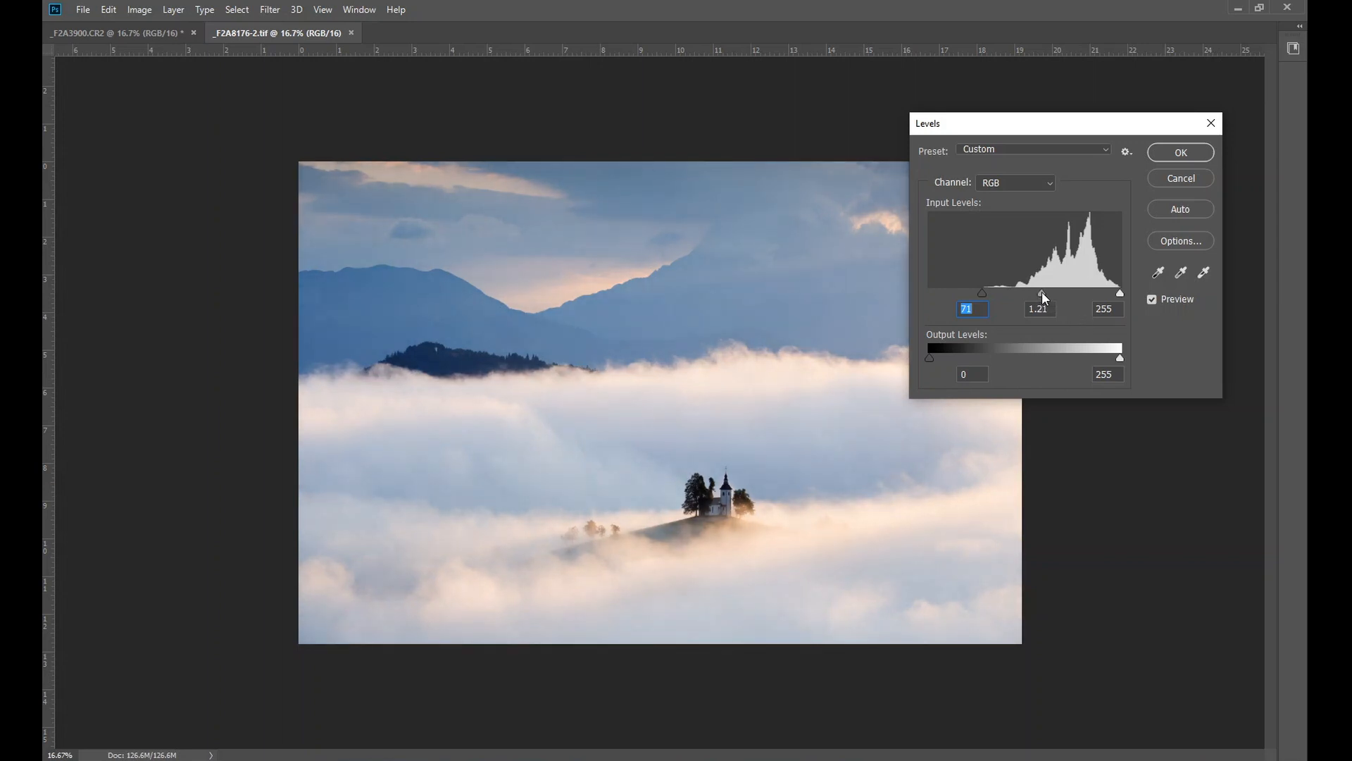
left_click_drag(1042, 293, 1042, 293)
mouse_move(1121, 293)
left_mouse_down()
mouse_move(1104, 294)
mouse_move(1122, 294)
left_mouse_up()
left_click(976, 310)
left_click(1181, 152)
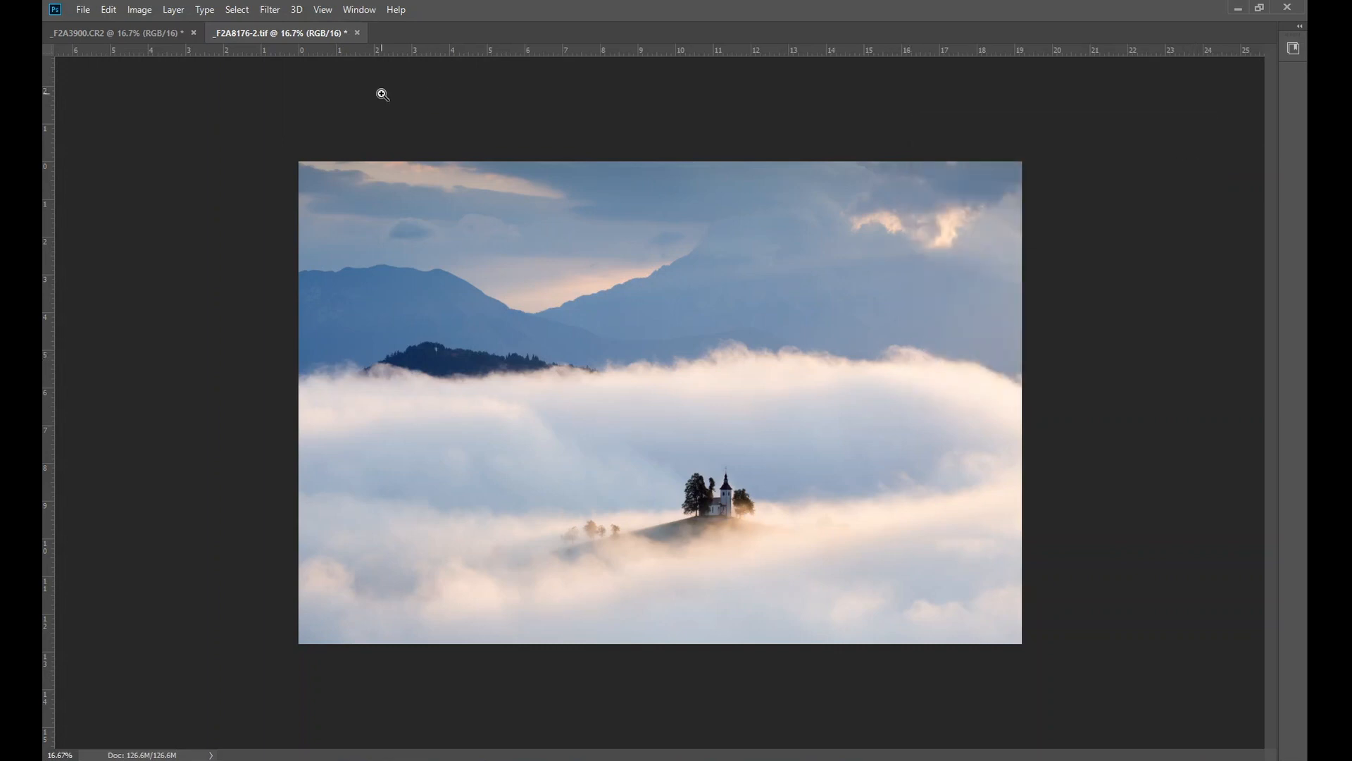
- Start a Shadows/Highlights adjustment and set the highlights amount to 10%
left_click(135, 11)
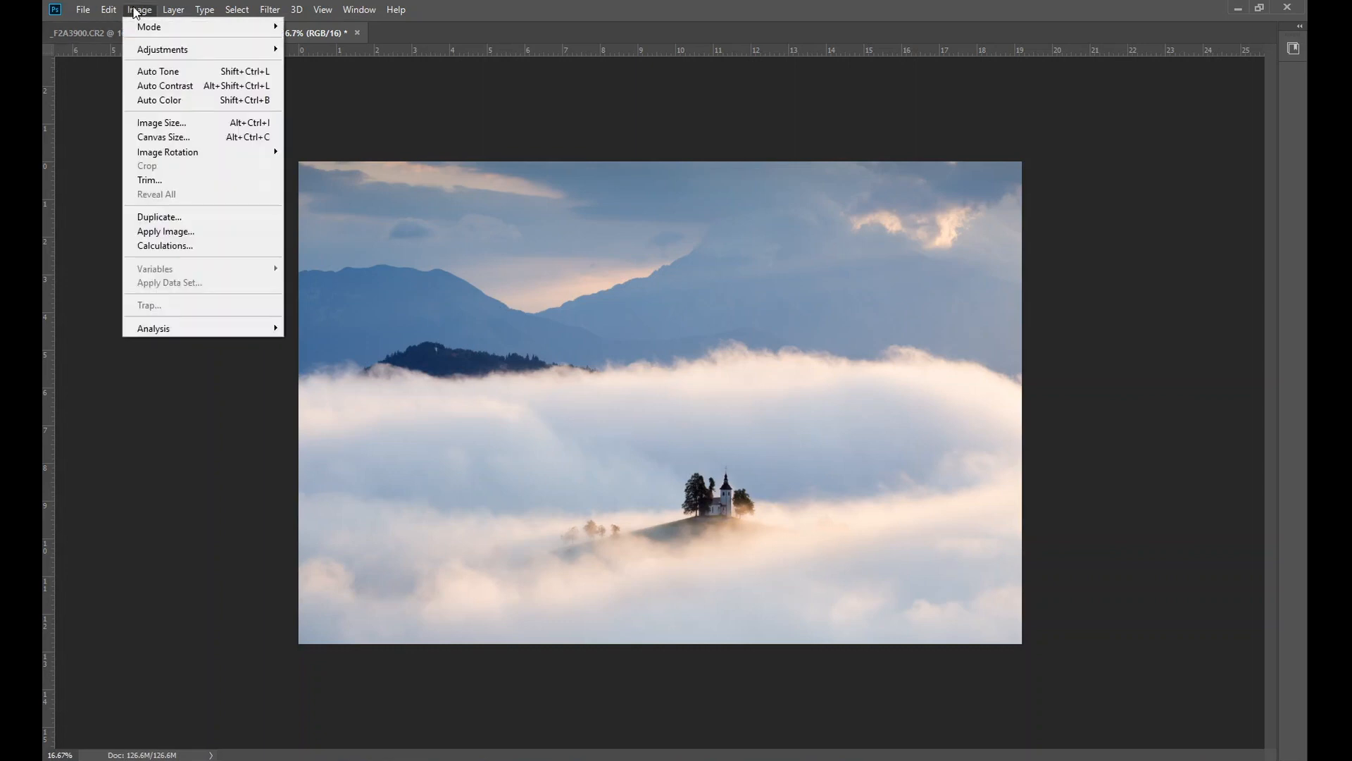
mouse_move(187, 54)
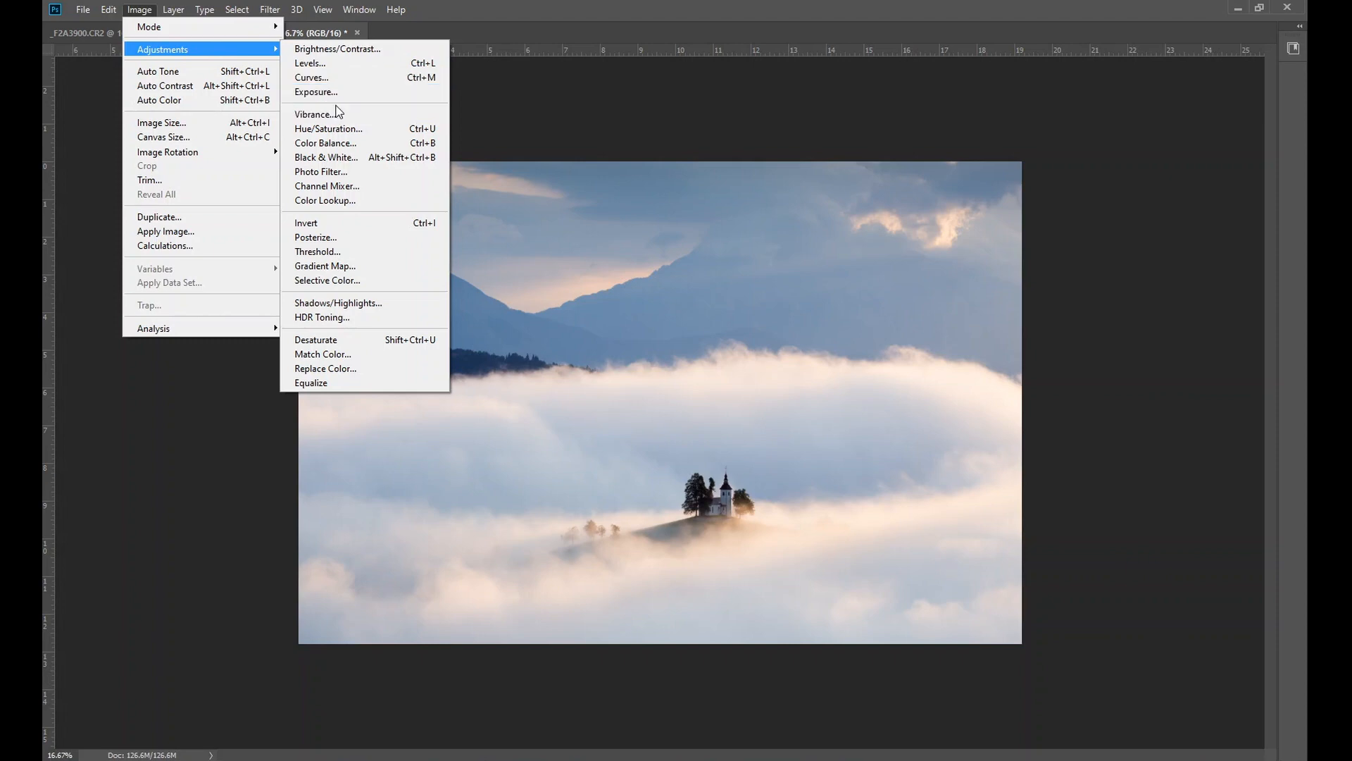
left_click(352, 302)
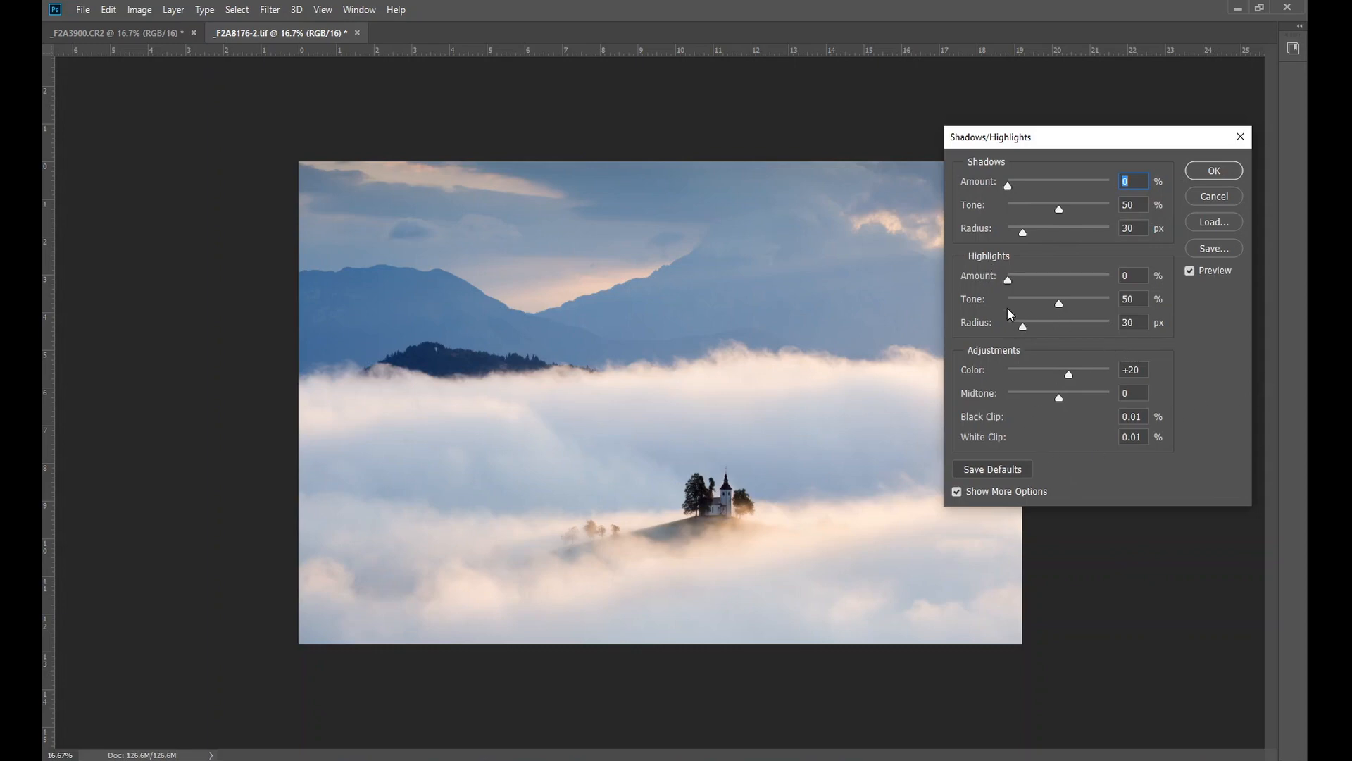
left_click(1011, 279)
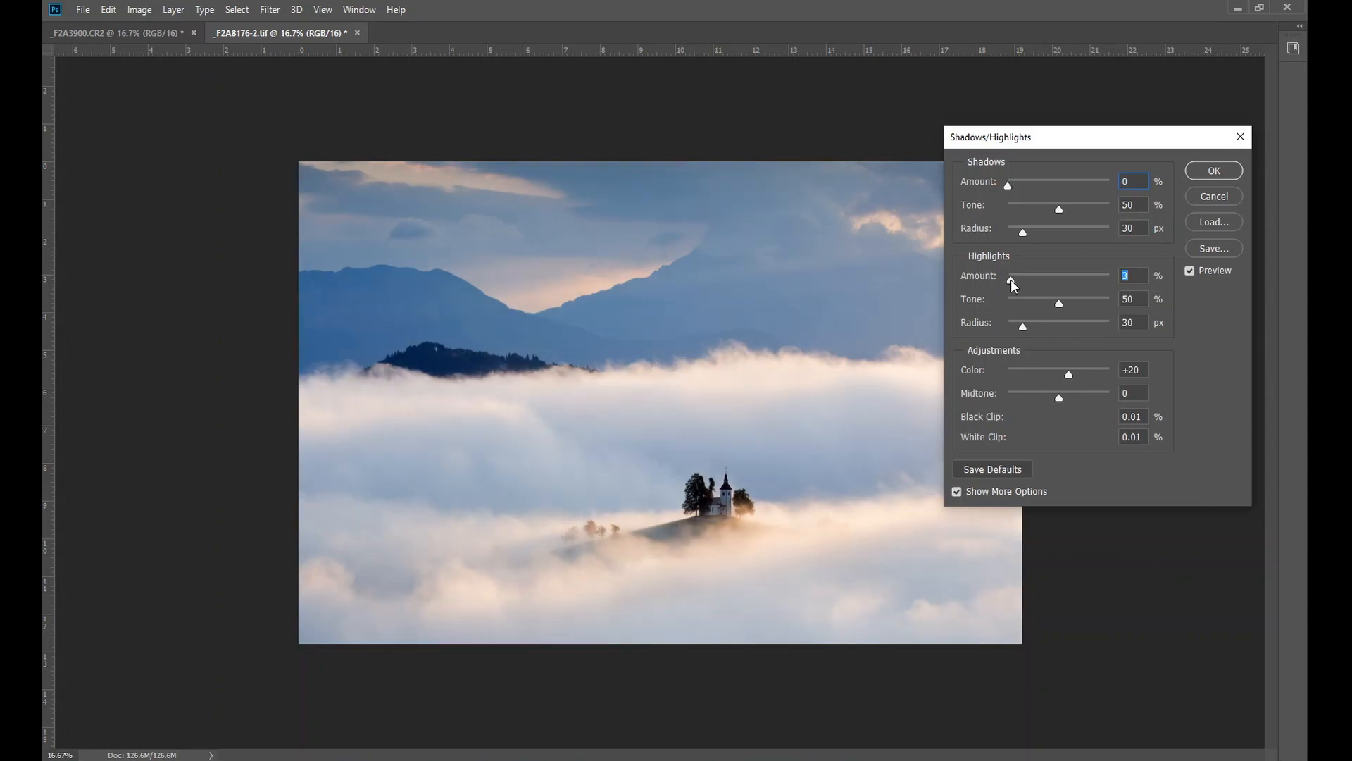
left_click_drag(1014, 279, 1017, 281)
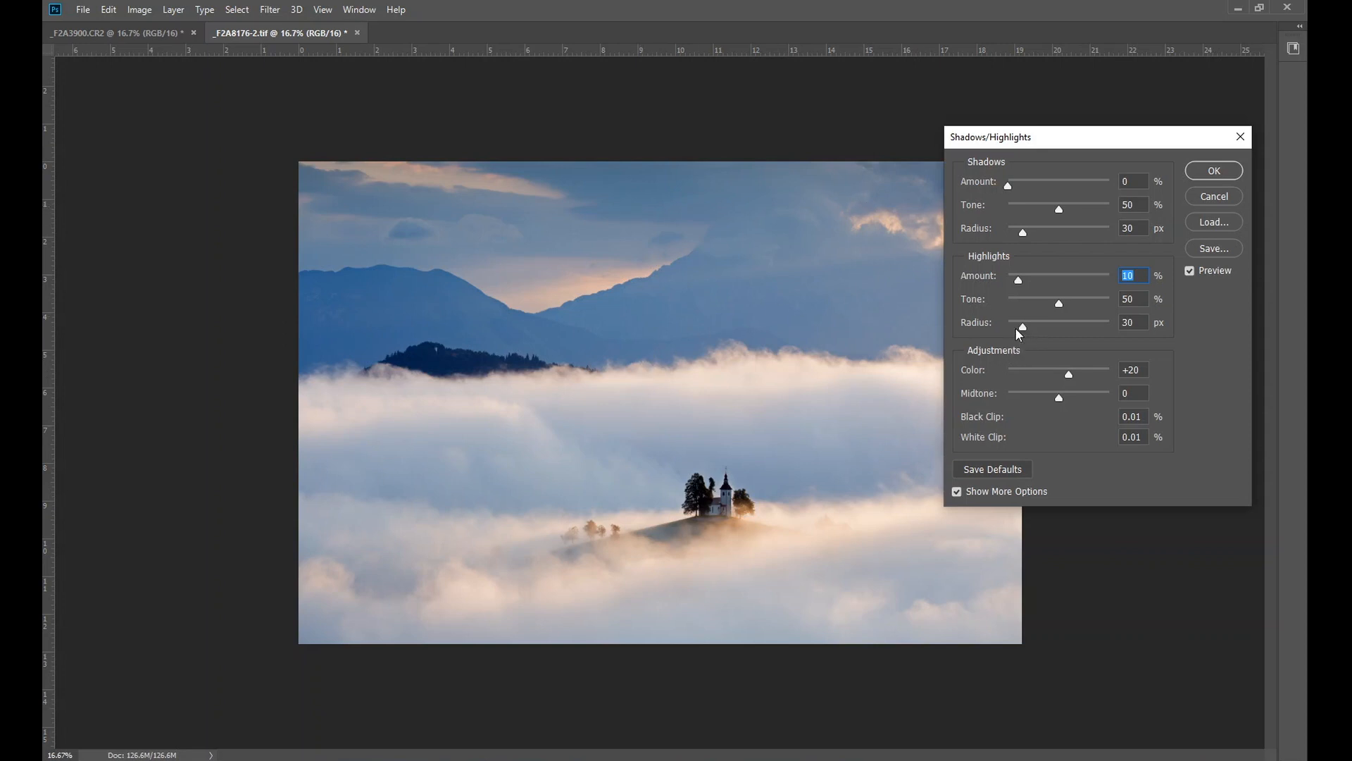
- Try a wide highlights radius, settle on 51 px, and compare the image with and without the adjustment
mouse_move(1024, 326)
left_mouse_down()
mouse_move(1097, 331)
mouse_move(1025, 331)
left_mouse_up()
left_click_drag(1028, 328, 1087, 328)
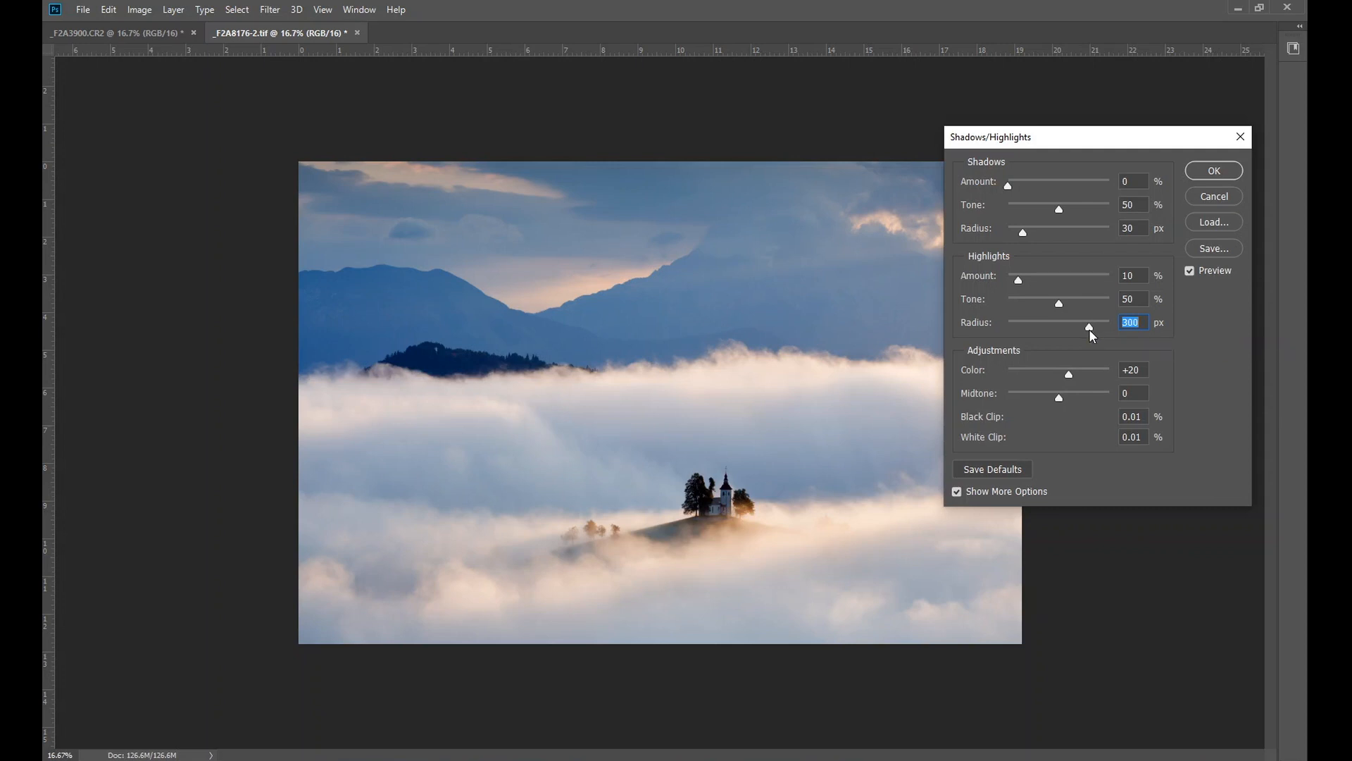
left_click_drag(1089, 328, 1032, 322)
left_click_drag(1097, 332, 1032, 327)
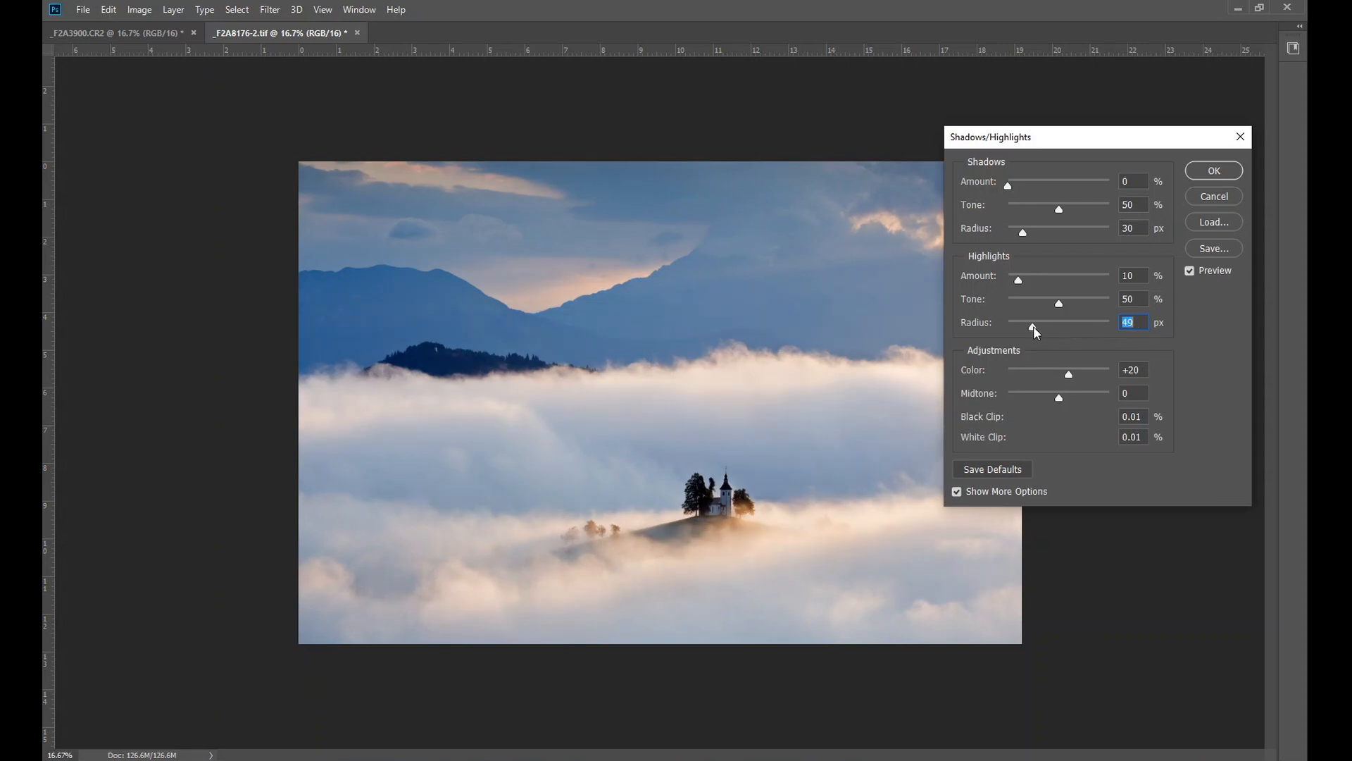
left_click_drag(1033, 327, 1035, 328)
left_click(1194, 269)
left_click(1190, 270)
- Raise the shadows amount to about 10% with a much wider radius, compare before and after, and apply Shadows/Highlights
mouse_move(1011, 183)
left_mouse_down()
mouse_move(1029, 184)
mouse_move(1018, 184)
left_mouse_up()
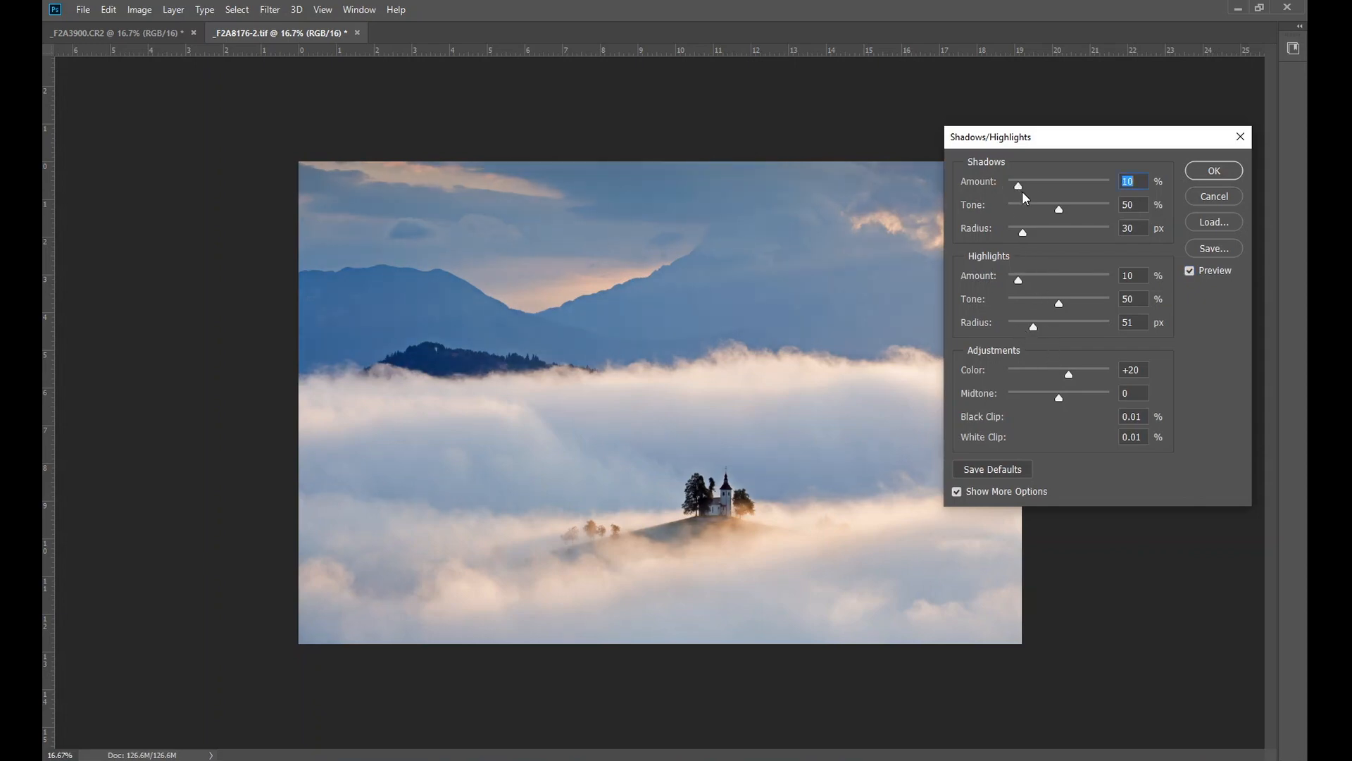
left_click_drag(1023, 231, 1093, 235)
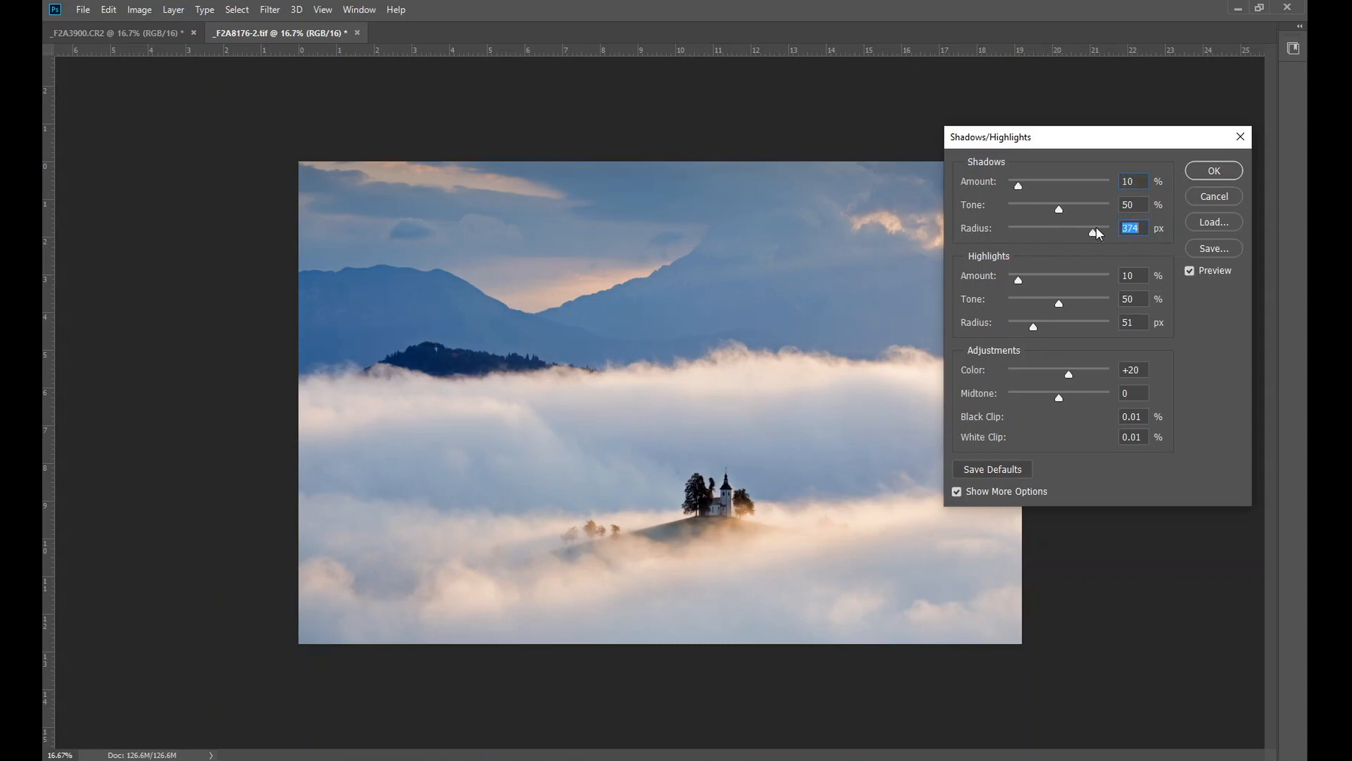
left_click_drag(1019, 186, 1020, 188)
left_click_drag(1091, 232, 1068, 232)
left_click_drag(1019, 184, 1020, 186)
left_click(1190, 272)
left_click(1190, 271)
left_click(1193, 272)
left_click(1194, 271)
left_click(1215, 171)
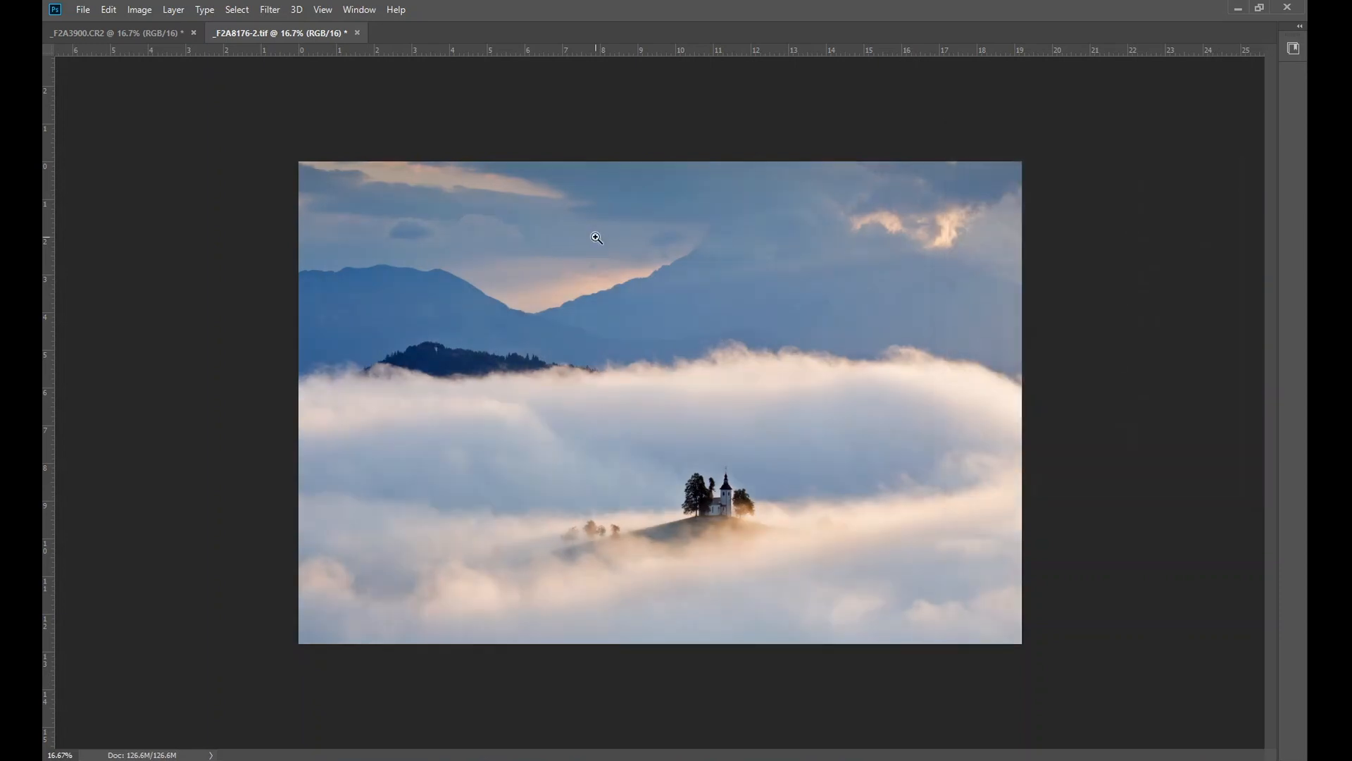
- Apply a Vibrance adjustment that slightly raises the vibrance, comparing the photo with and without it first
left_click(139, 9)
mouse_move(185, 53)
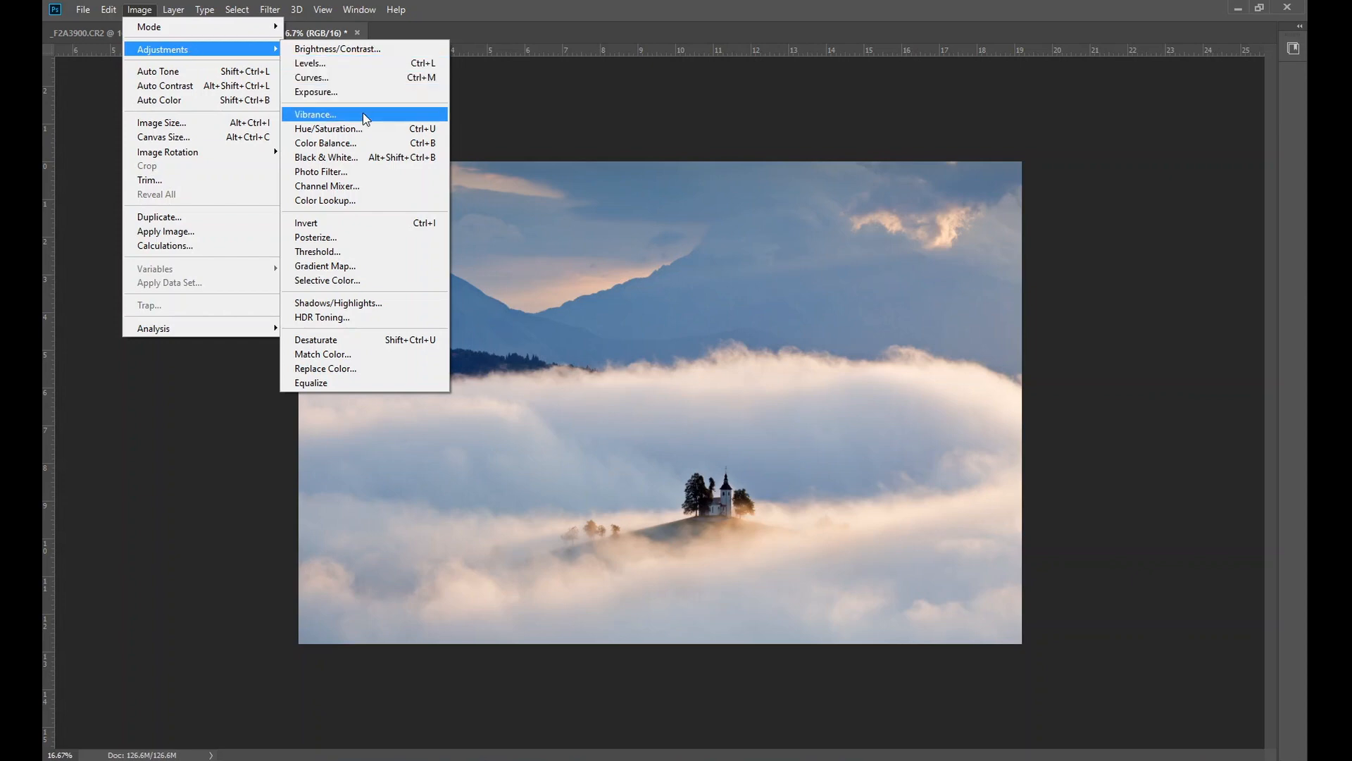
left_click(392, 117)
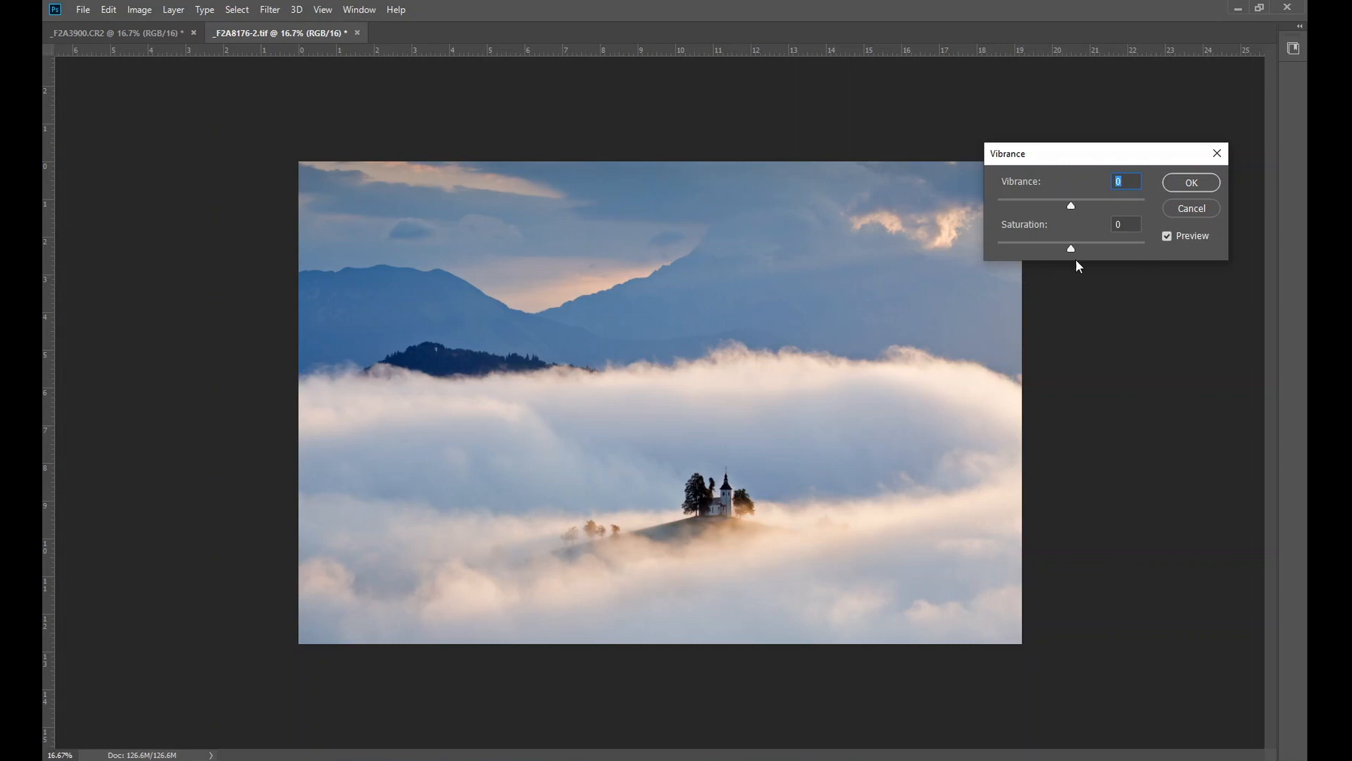
mouse_move(1071, 249)
left_mouse_down()
mouse_move(1097, 252)
mouse_move(1071, 251)
left_mouse_up()
left_click(1075, 204)
left_click_drag(1077, 204, 1079, 204)
left_click(1166, 237)
left_click(1167, 237)
left_click(1189, 183)
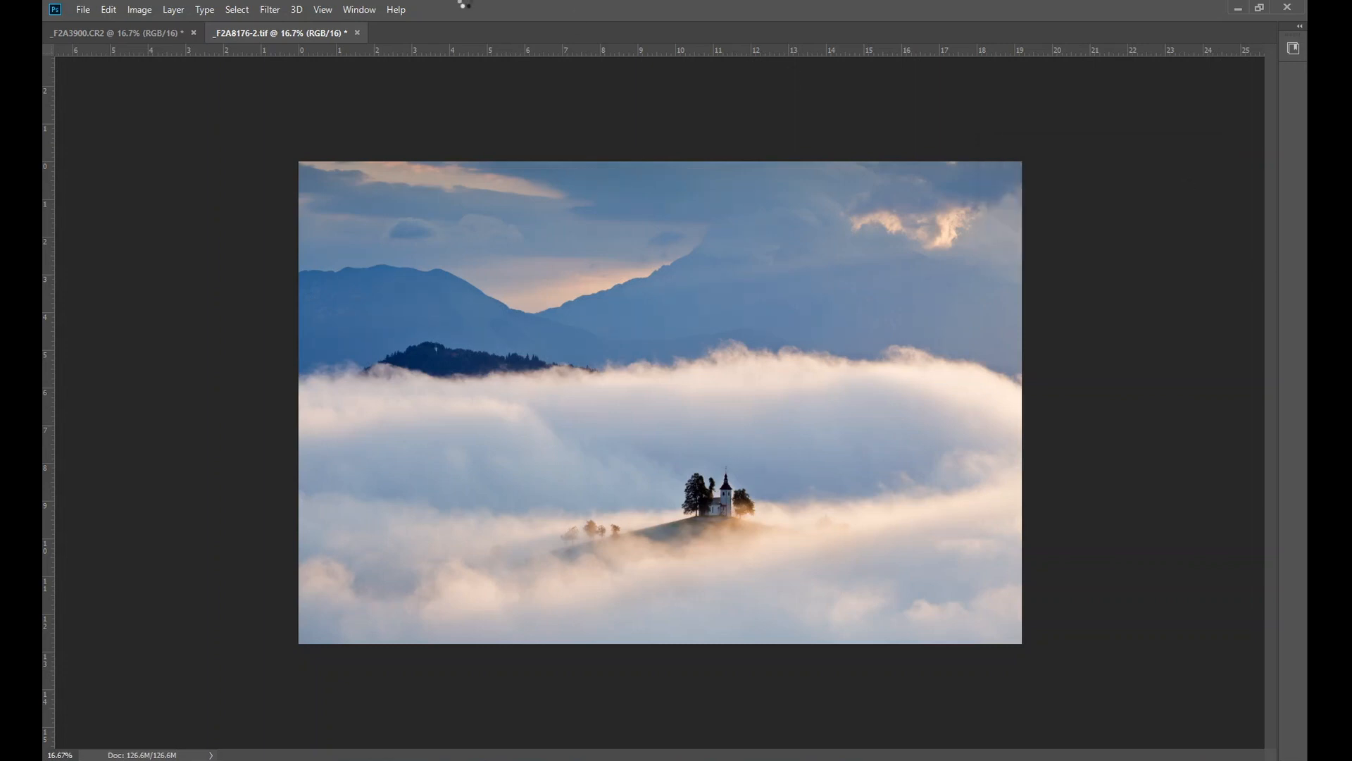
left_click(140, 10)
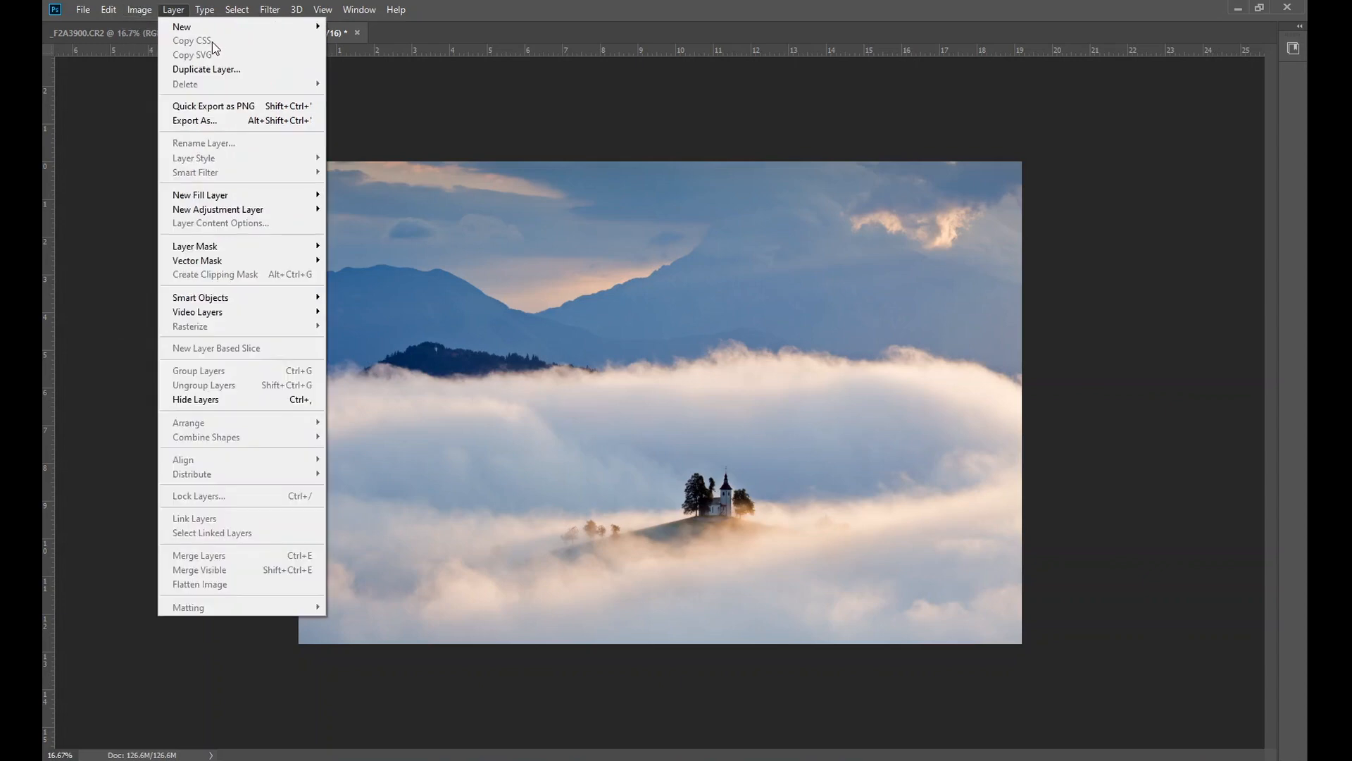
mouse_move(166, 50)
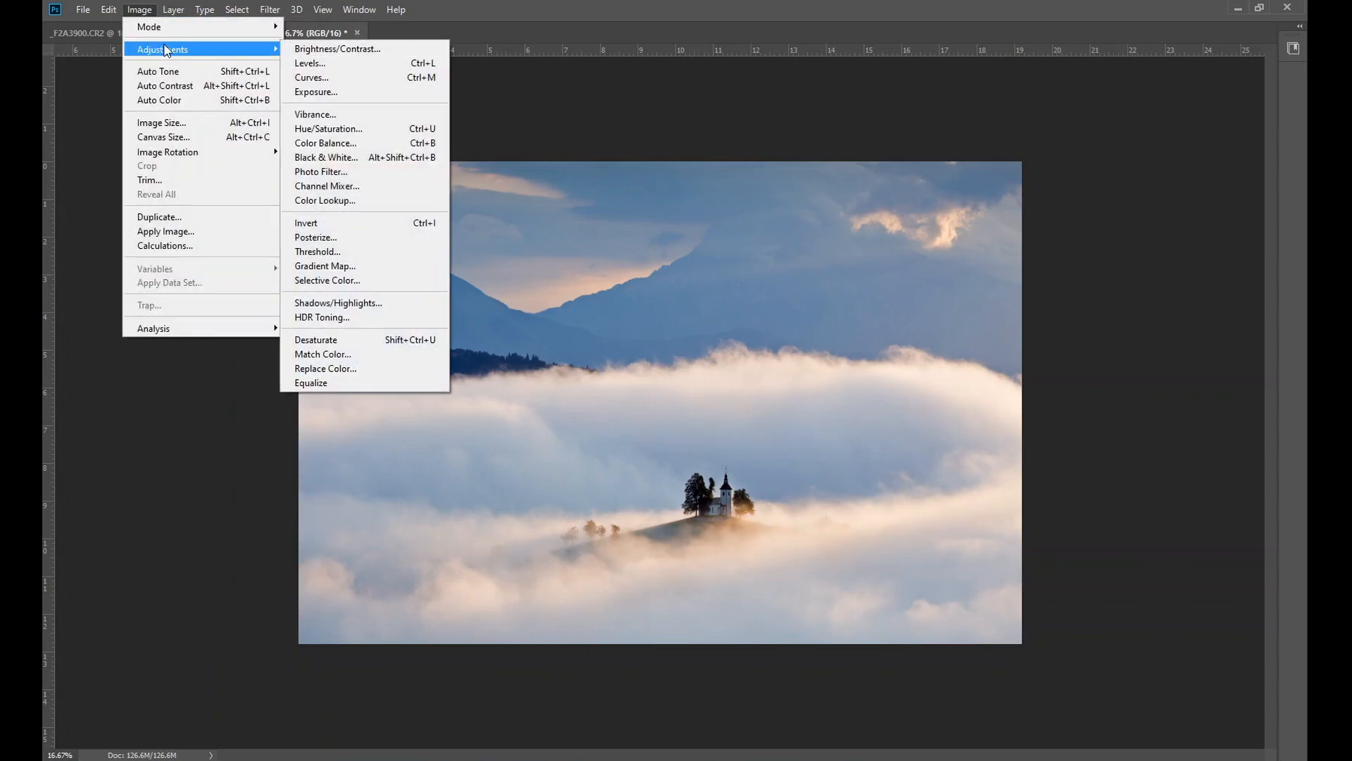
left_click(324, 92)
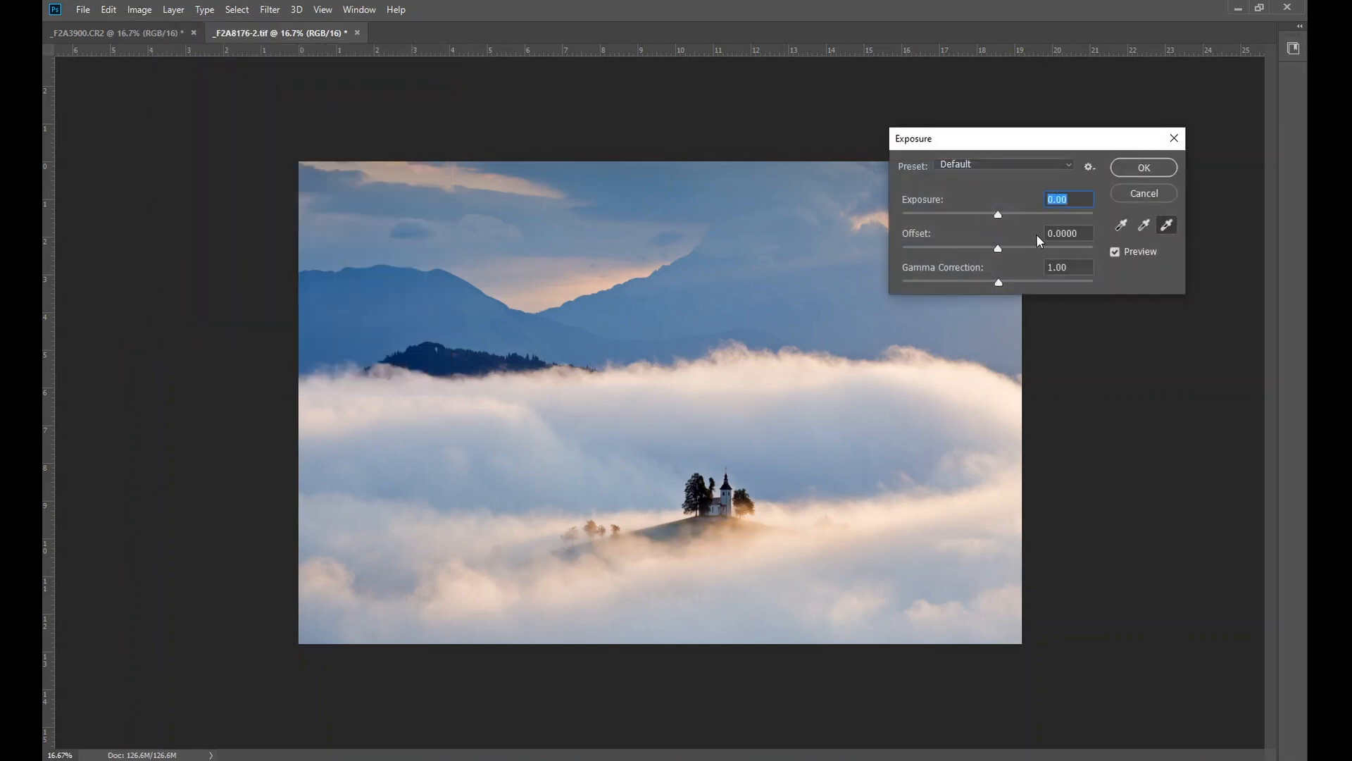
left_click(1142, 193)
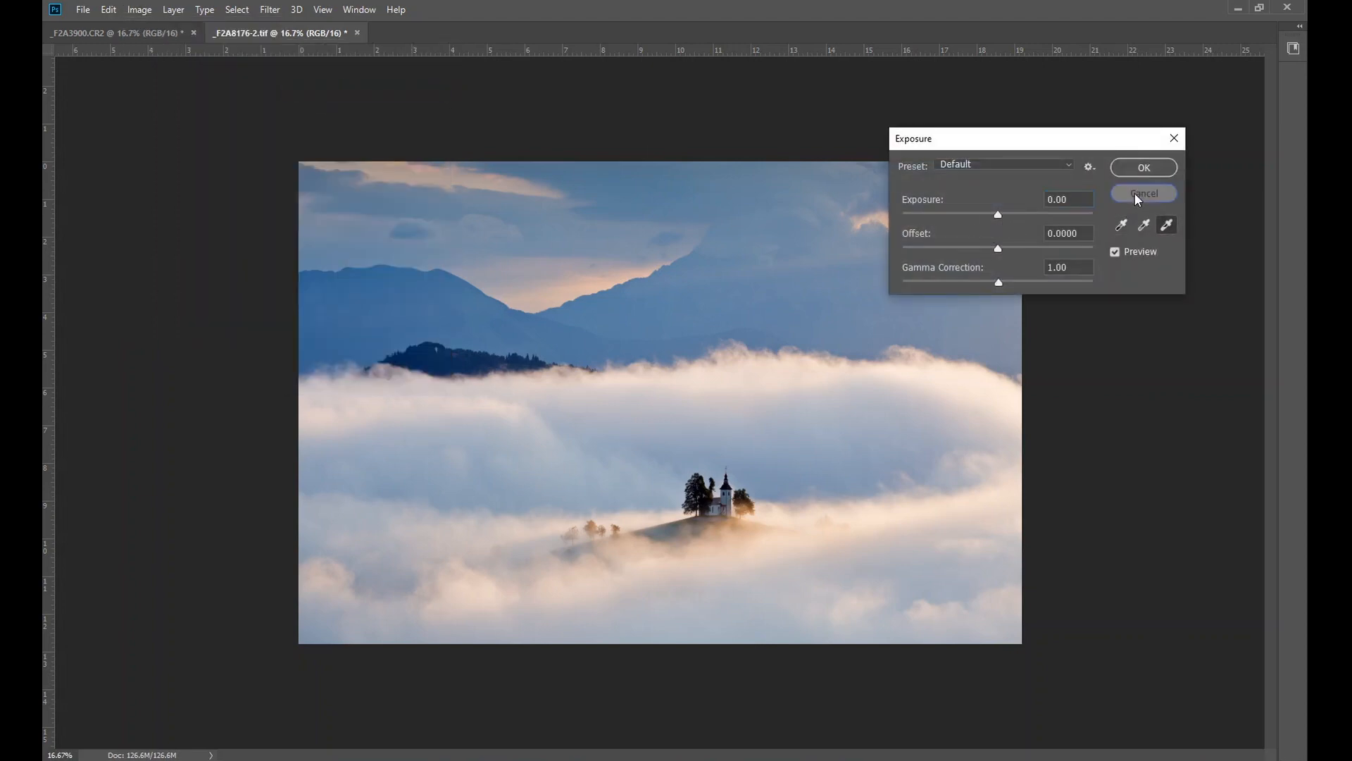
left_click(141, 11)
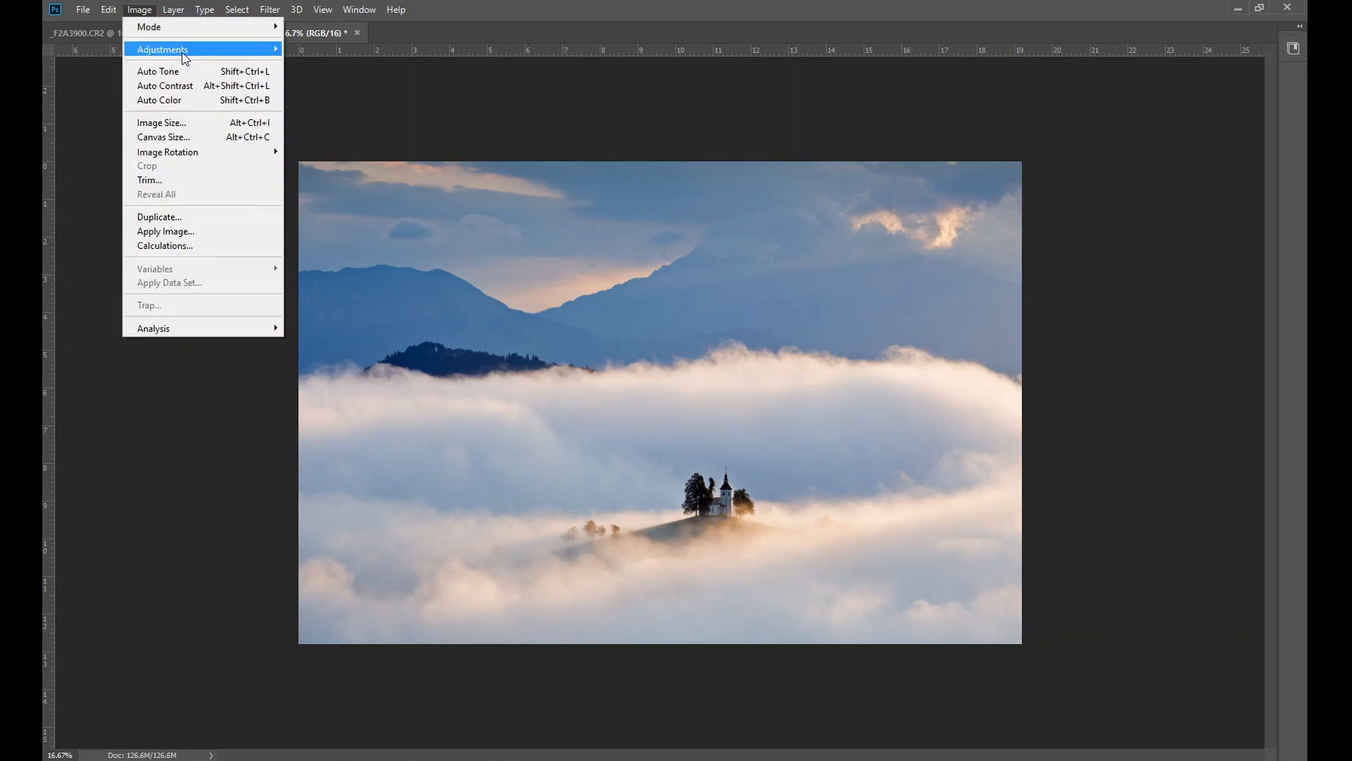
mouse_move(181, 54)
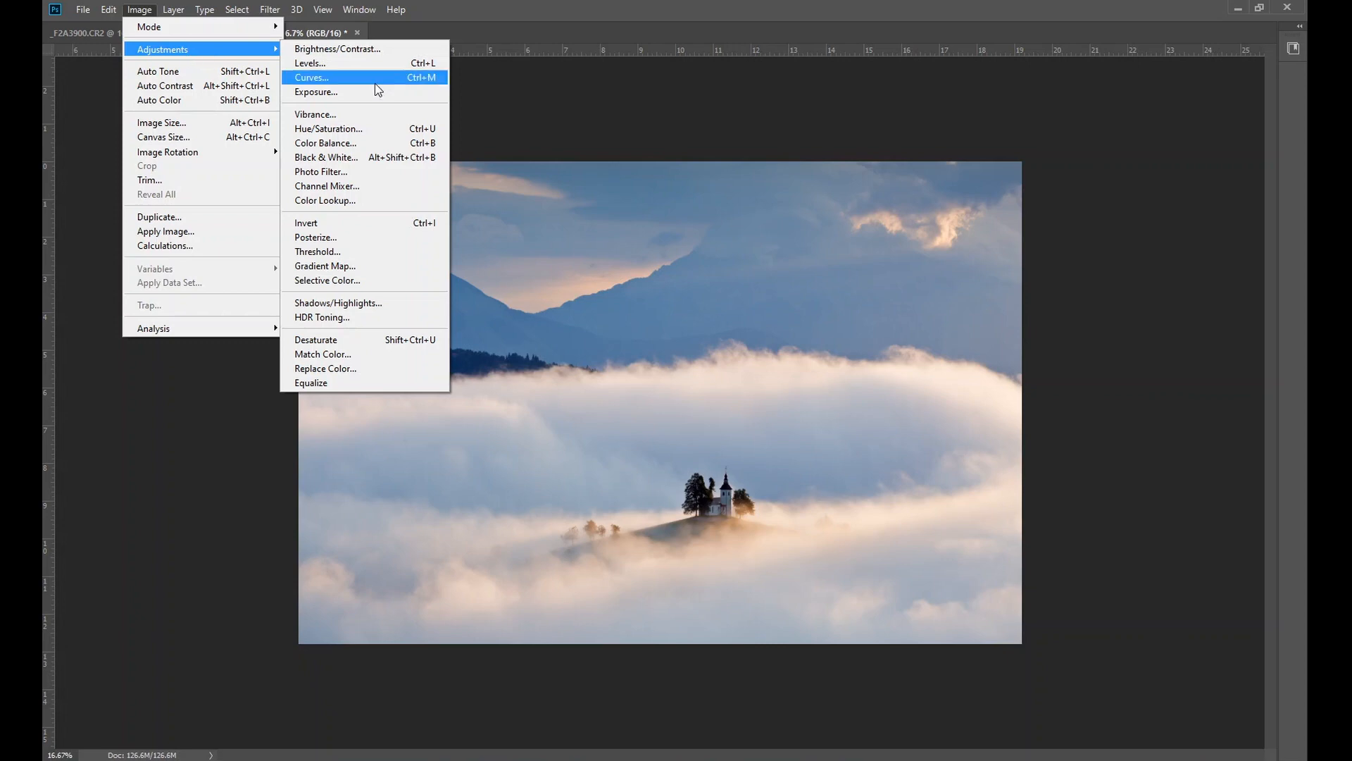
left_click(362, 130)
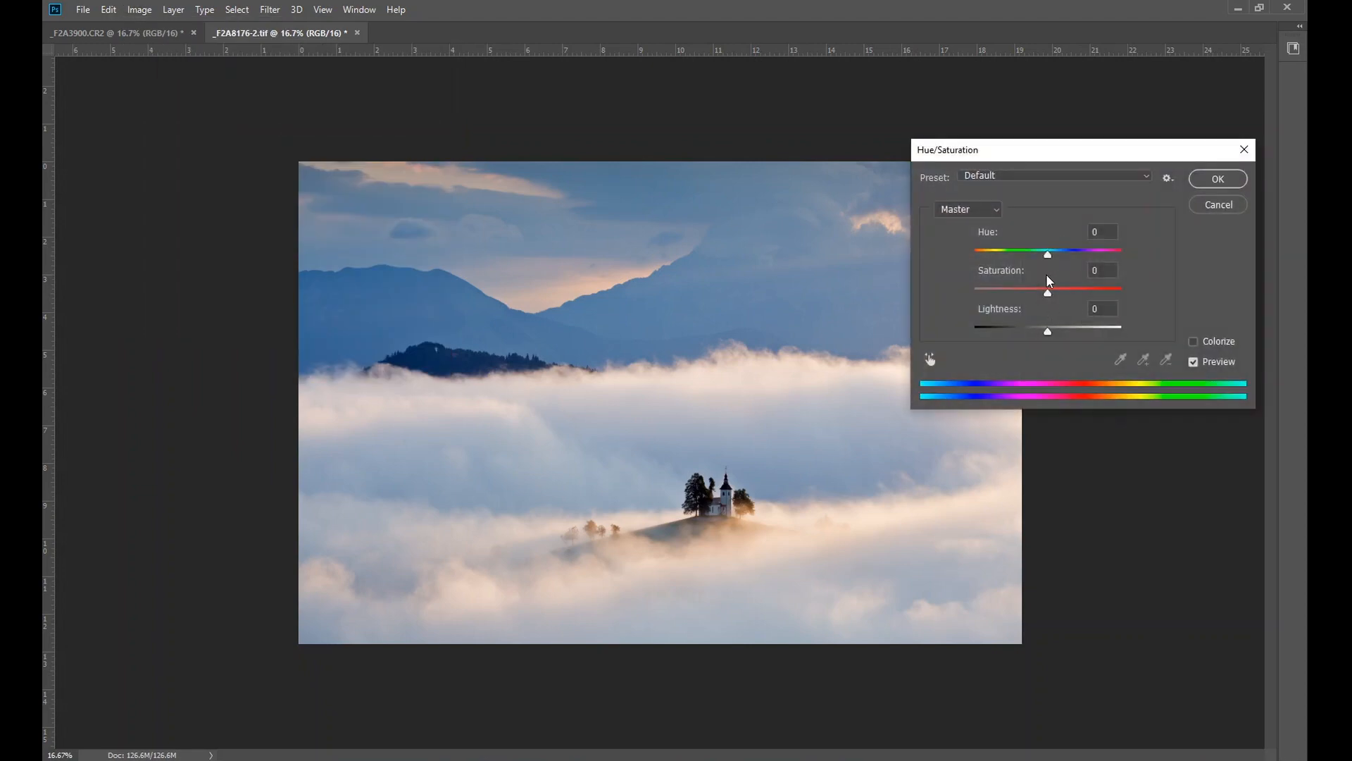
left_click(1229, 210)
- Try a Brightness/Contrast adjustment with brightness 2 and contrast 63, and discard it
left_click(143, 10)
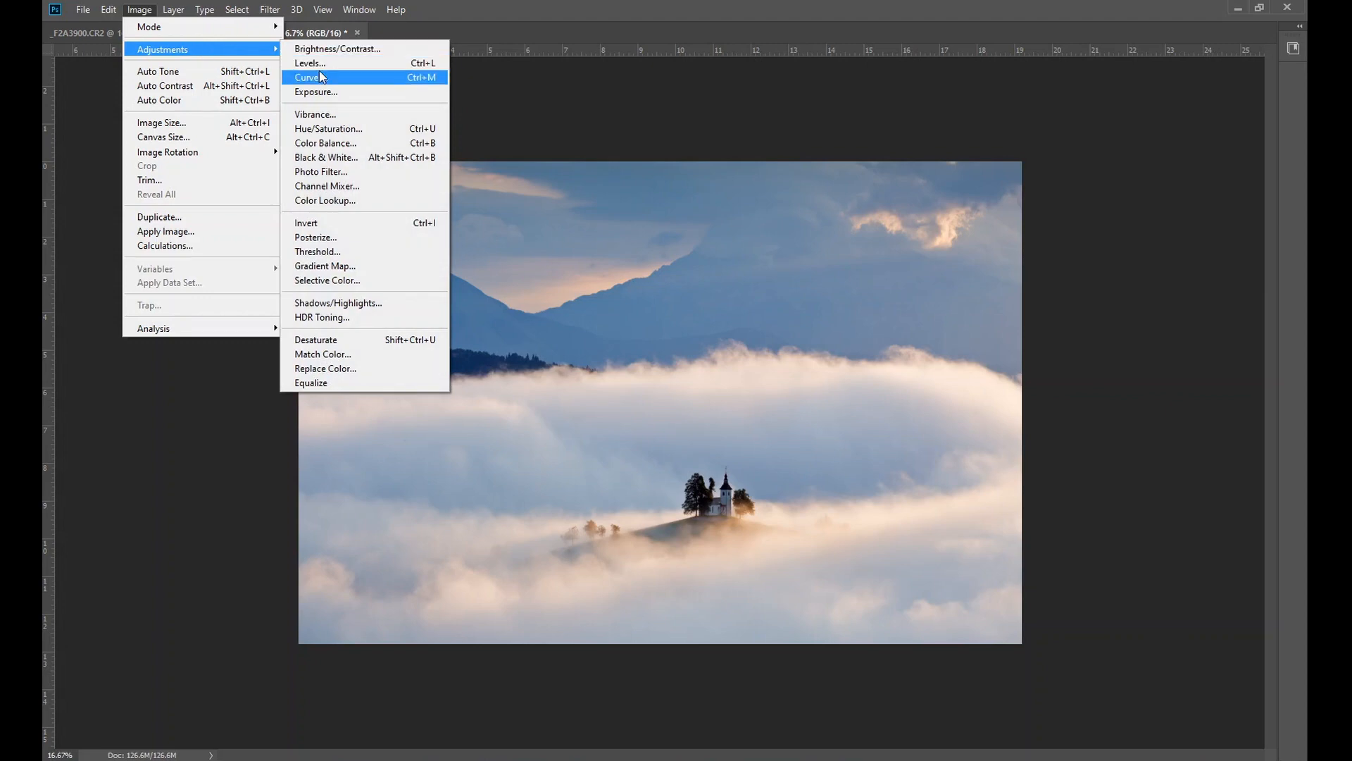
left_click(324, 49)
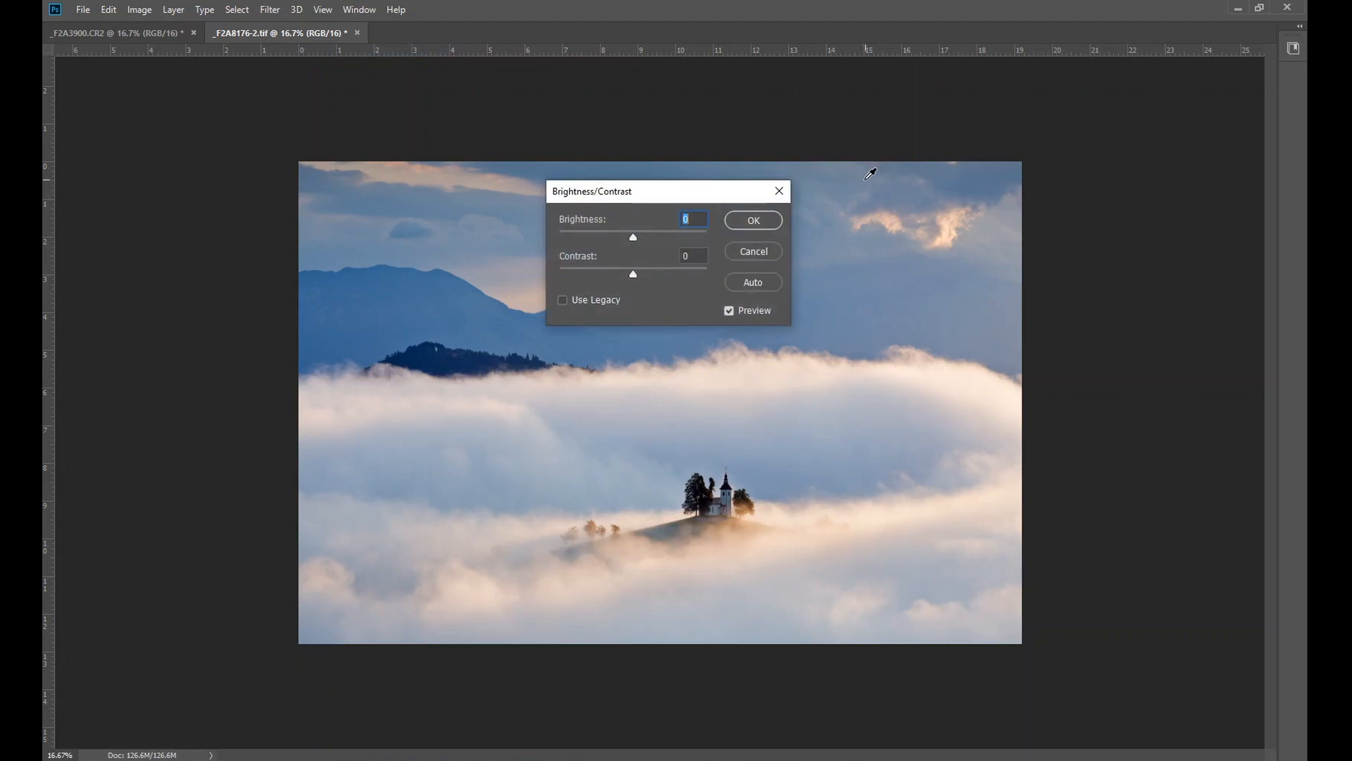
left_click_drag(630, 191, 1081, 160)
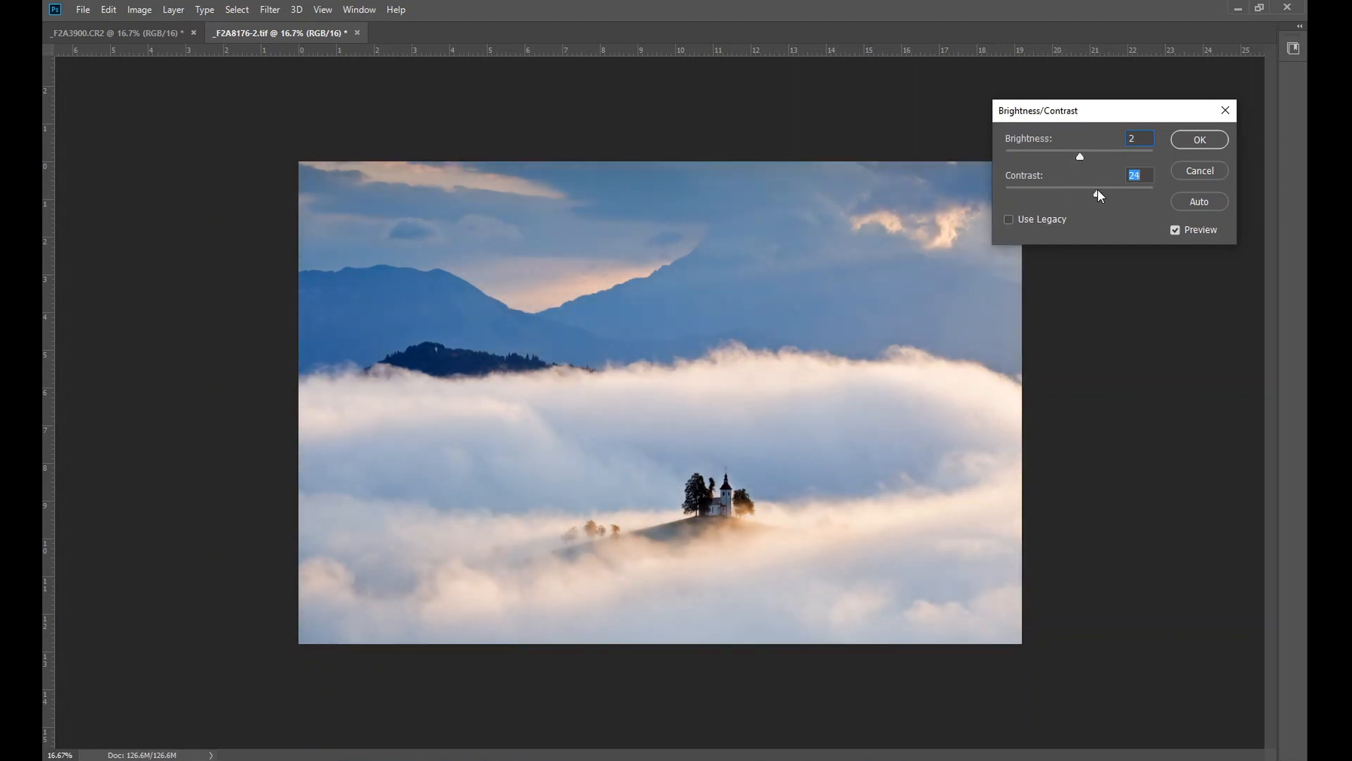
left_click_drag(1101, 189, 1127, 191)
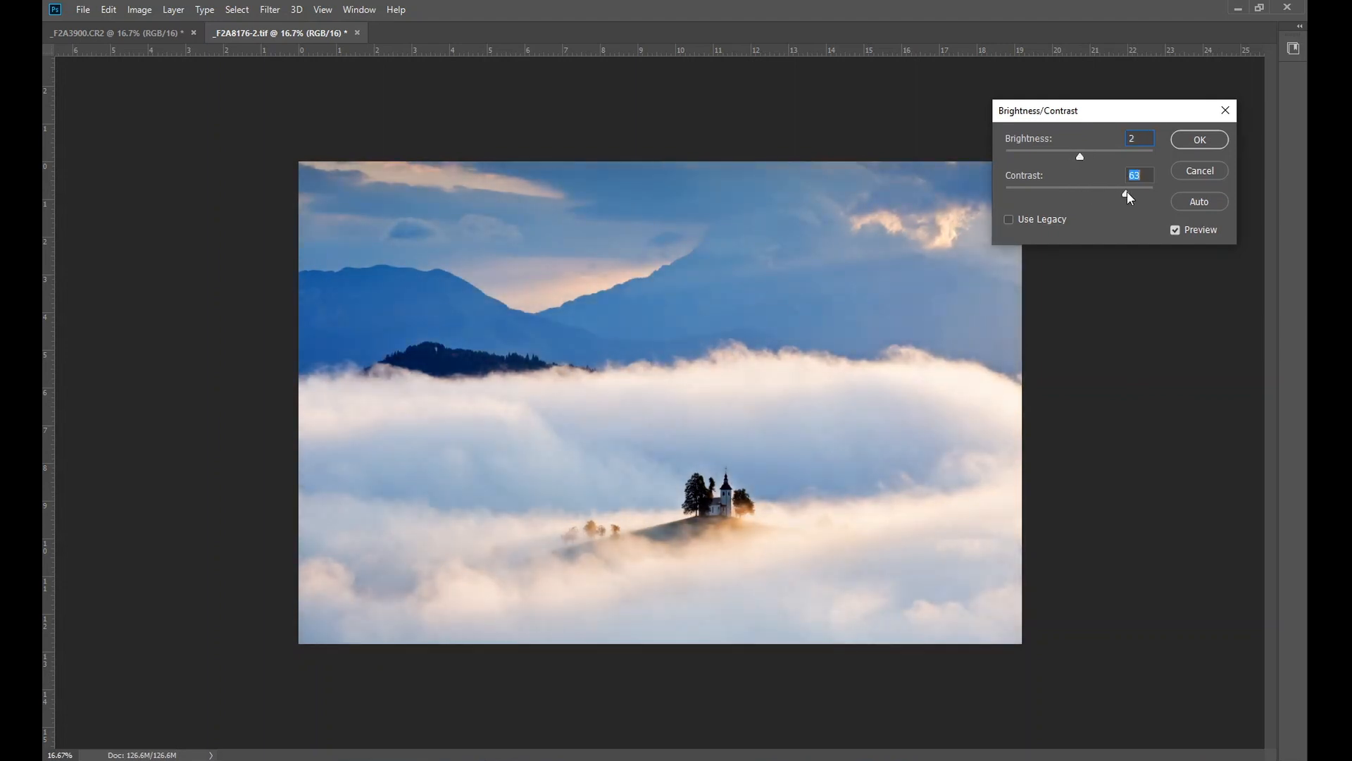
left_click(1199, 172)
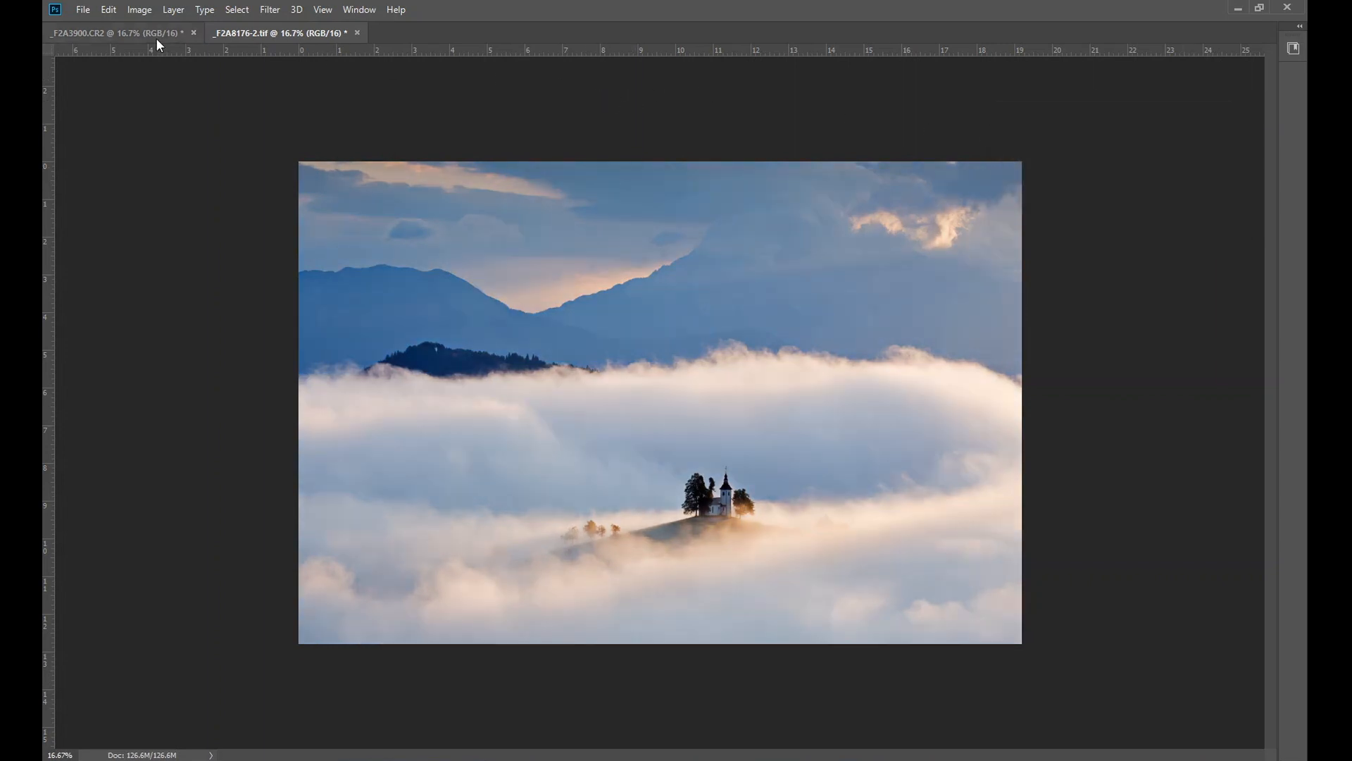
- Start a Curves adjustment, shape a gentle S-curve with points at input 64, output 56 and input 191, output 204, and compare before and after
left_click(140, 10)
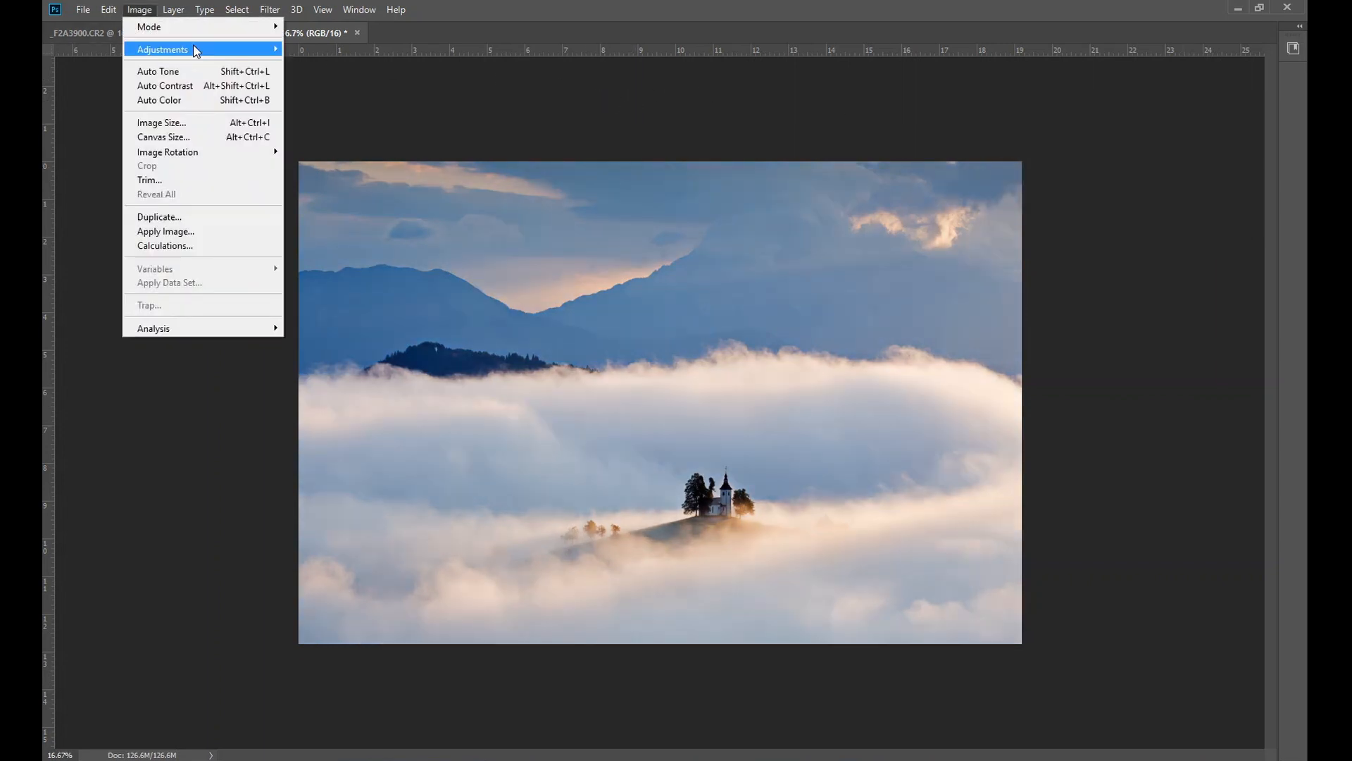
mouse_move(196, 51)
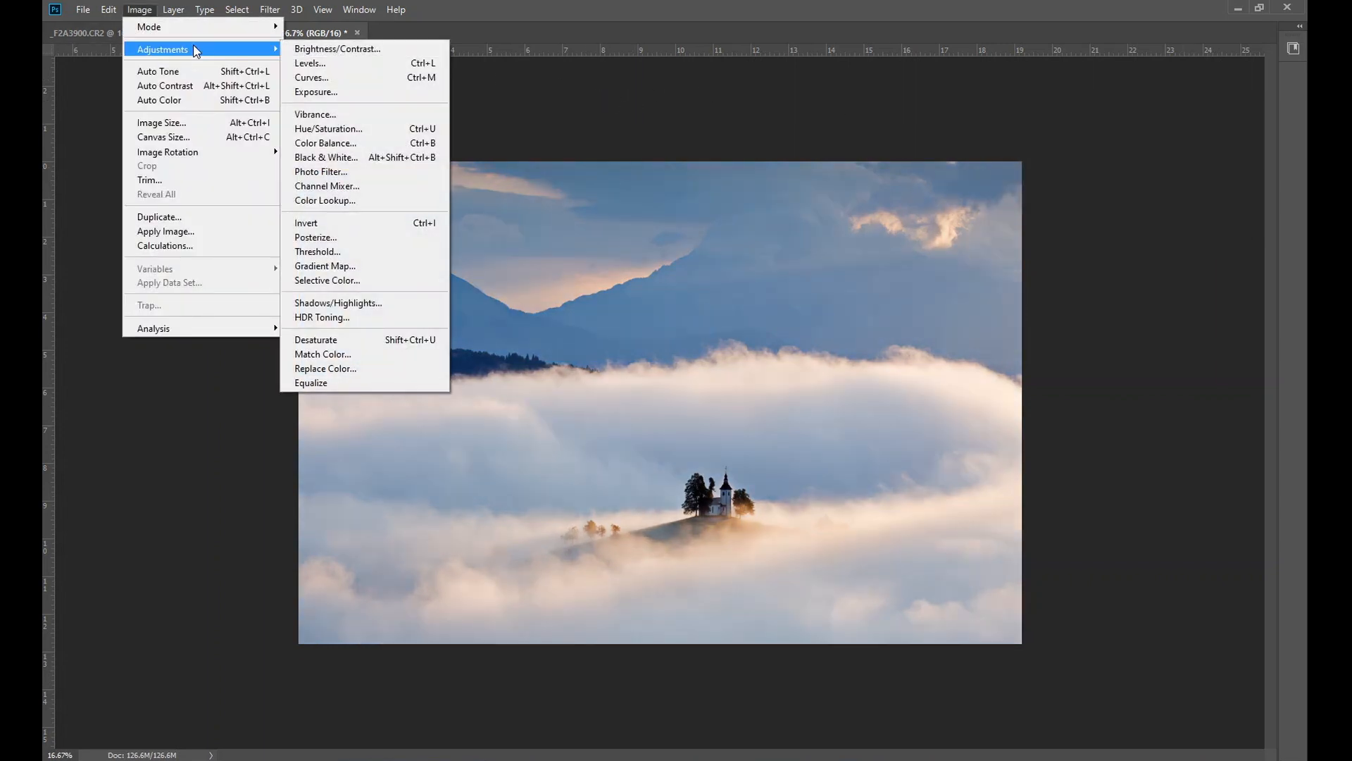
left_click(308, 78)
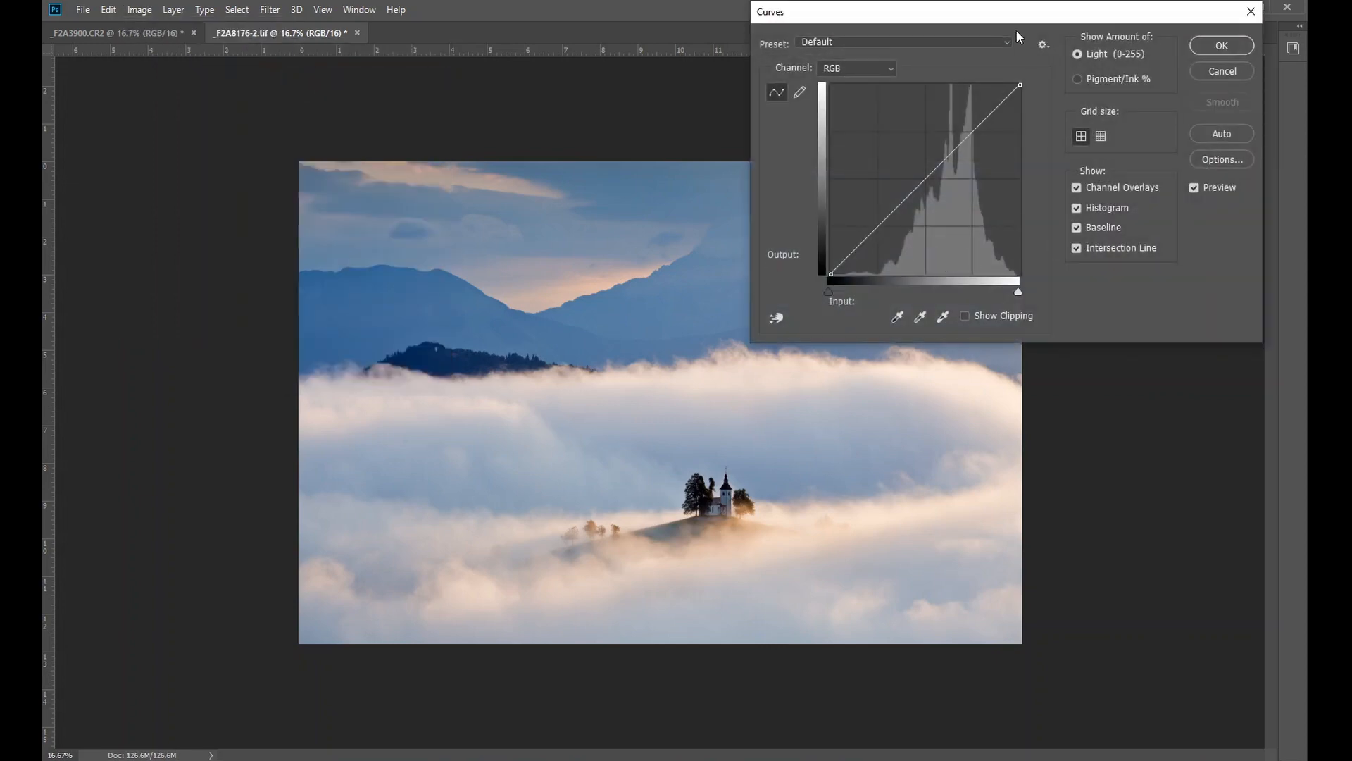
left_click_drag(1007, 14, 1040, 15)
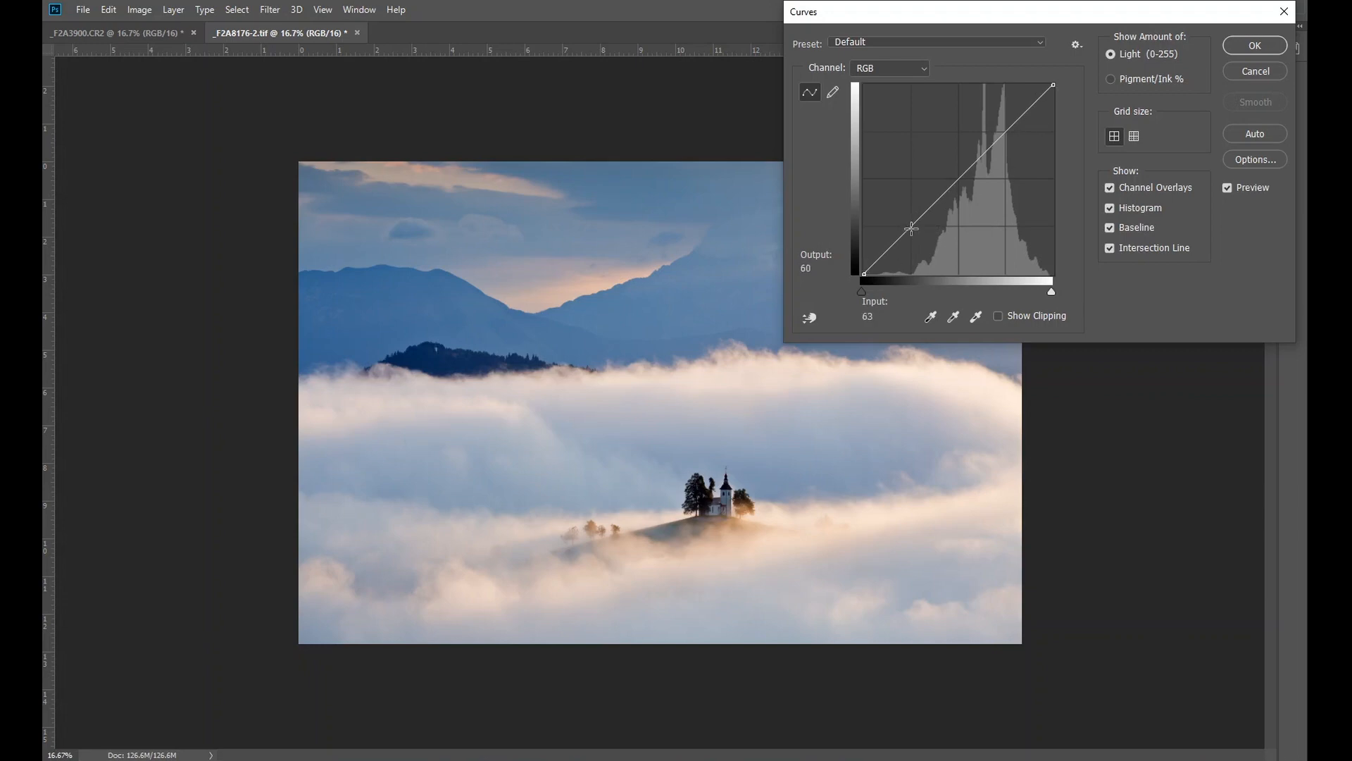
left_click_drag(911, 227, 911, 232)
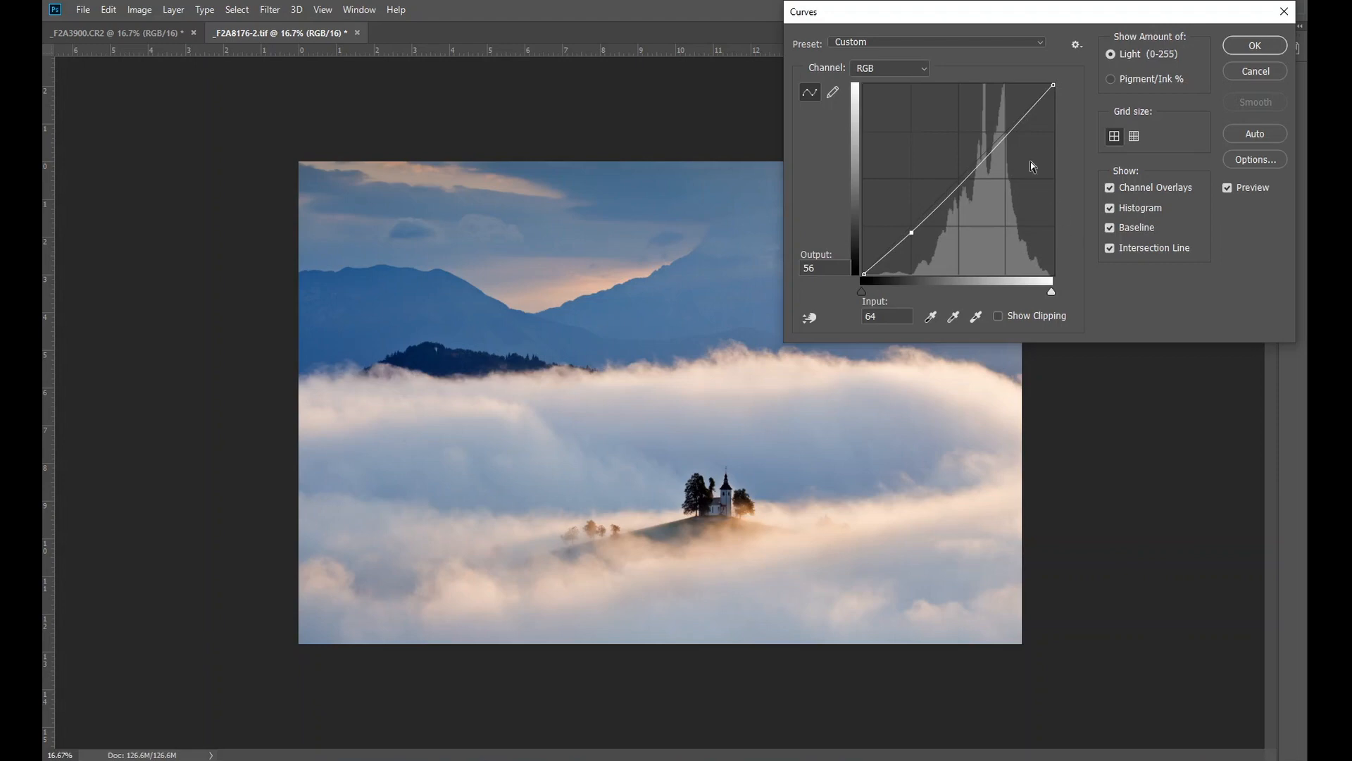
left_click_drag(1005, 129, 1005, 122)
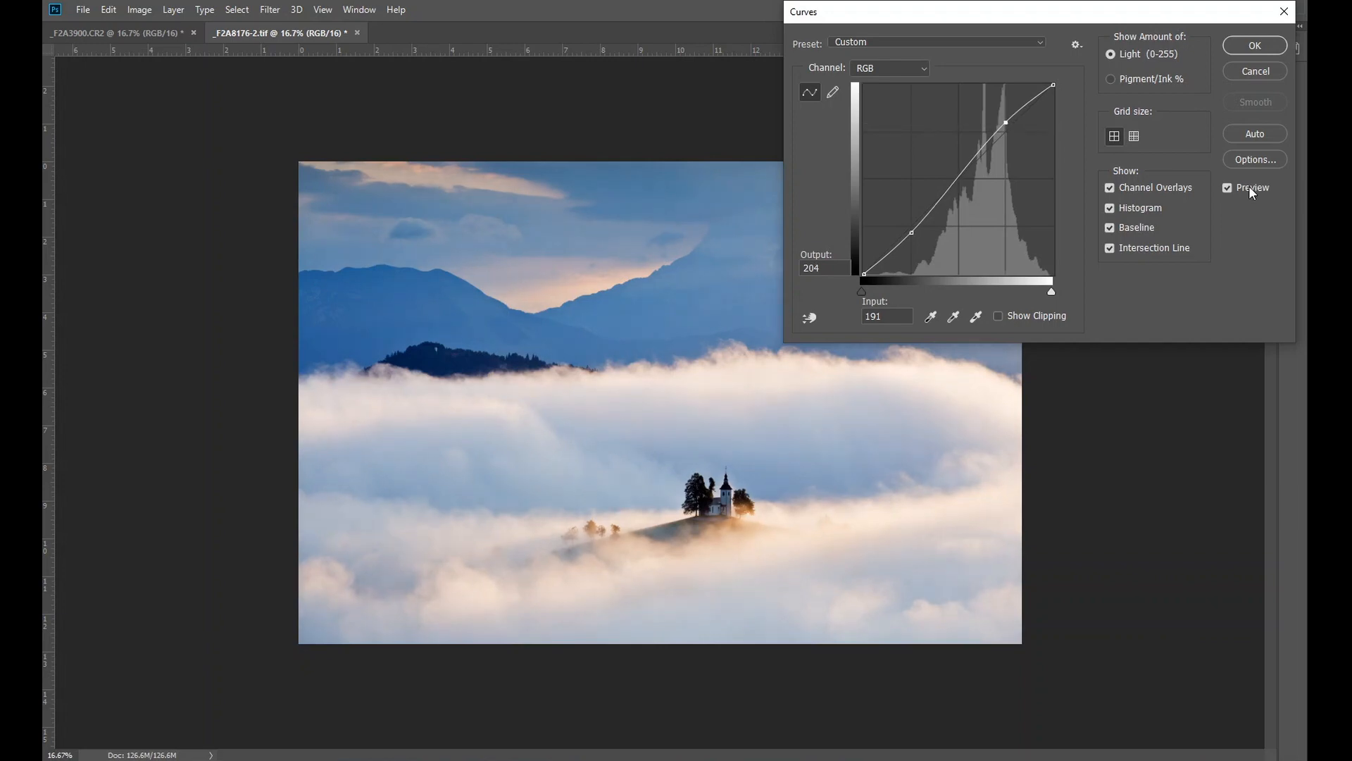
left_click(1249, 185)
left_click(1248, 185)
left_click(1247, 186)
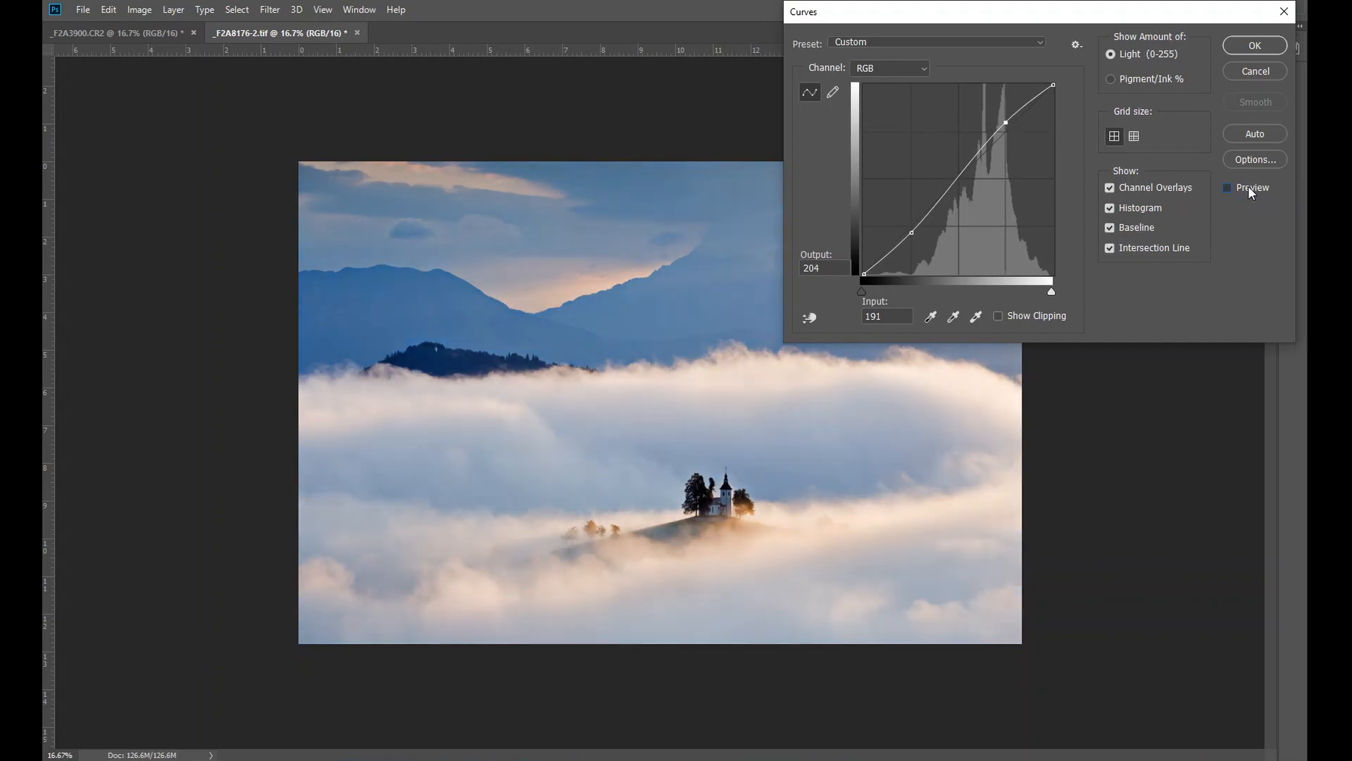
left_click(1248, 186)
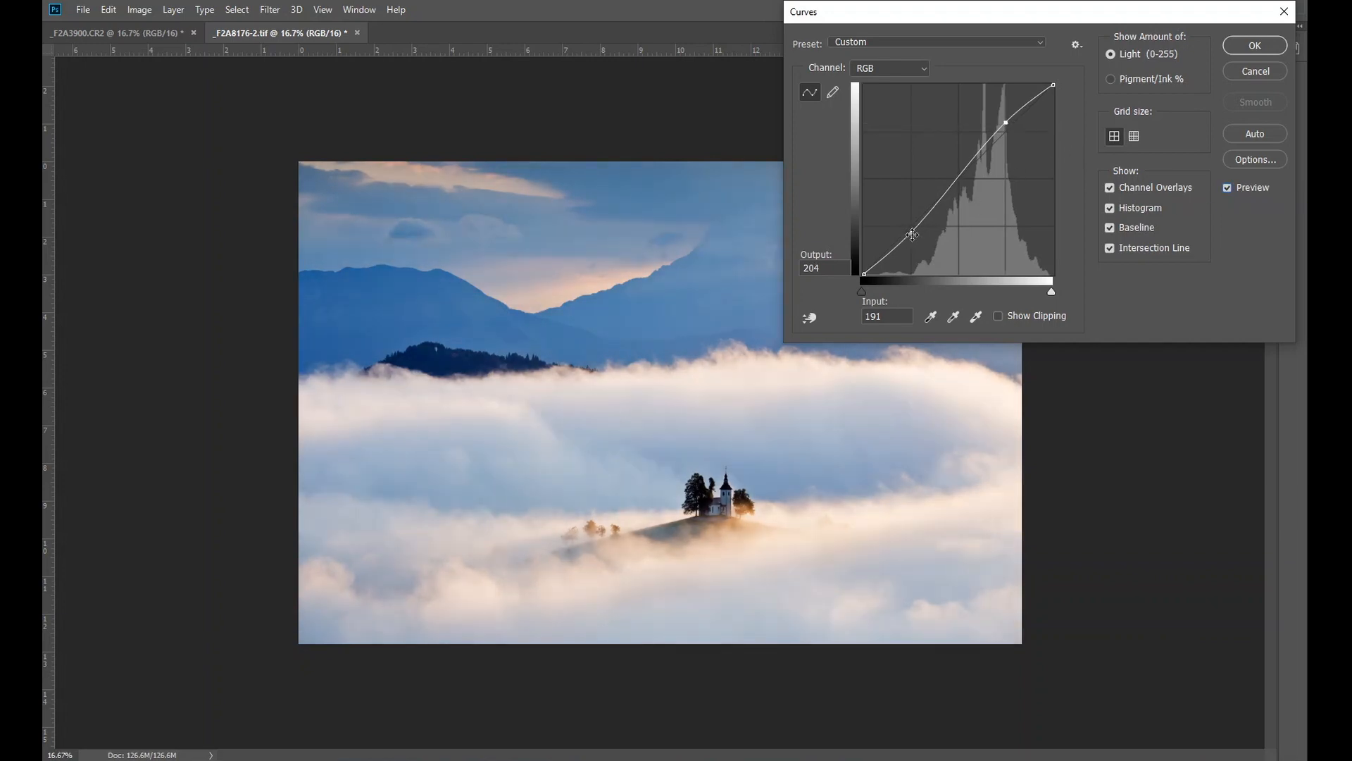
- Strengthen the S-curve by lowering the shadow point slightly and raising the highlight point's output to 208, compare before and after, and apply Curves
left_click(912, 234)
left_click_drag(1007, 123, 1007, 118)
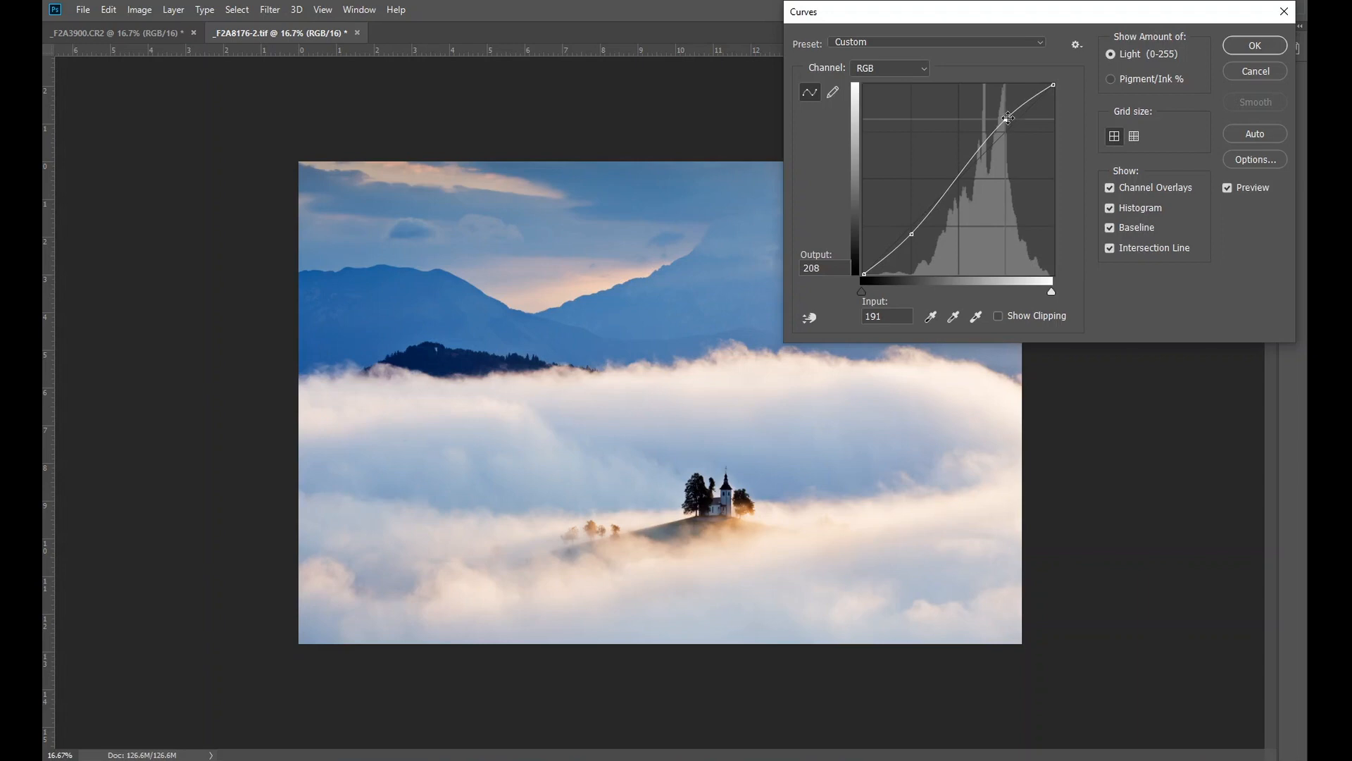
left_click(1227, 188)
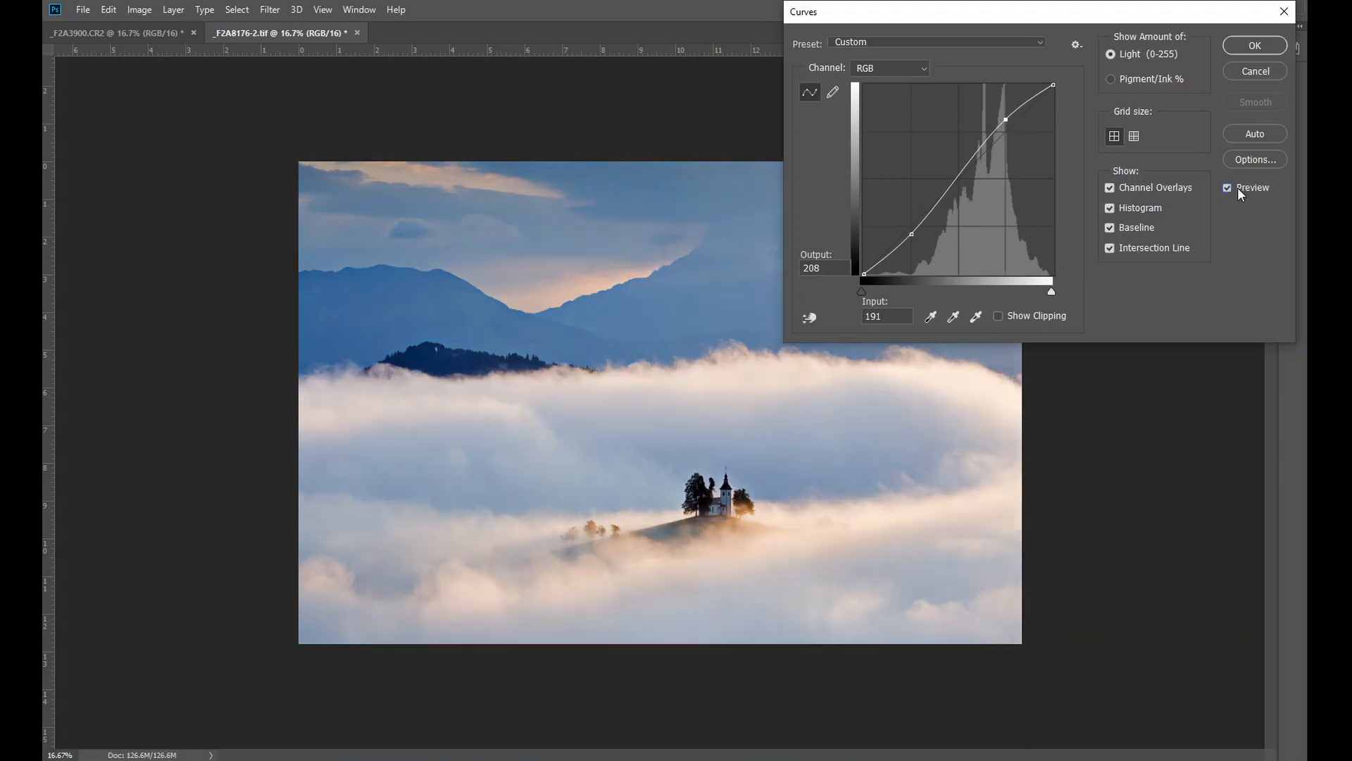
left_click(1227, 187)
left_click(1228, 188)
left_click(1236, 188)
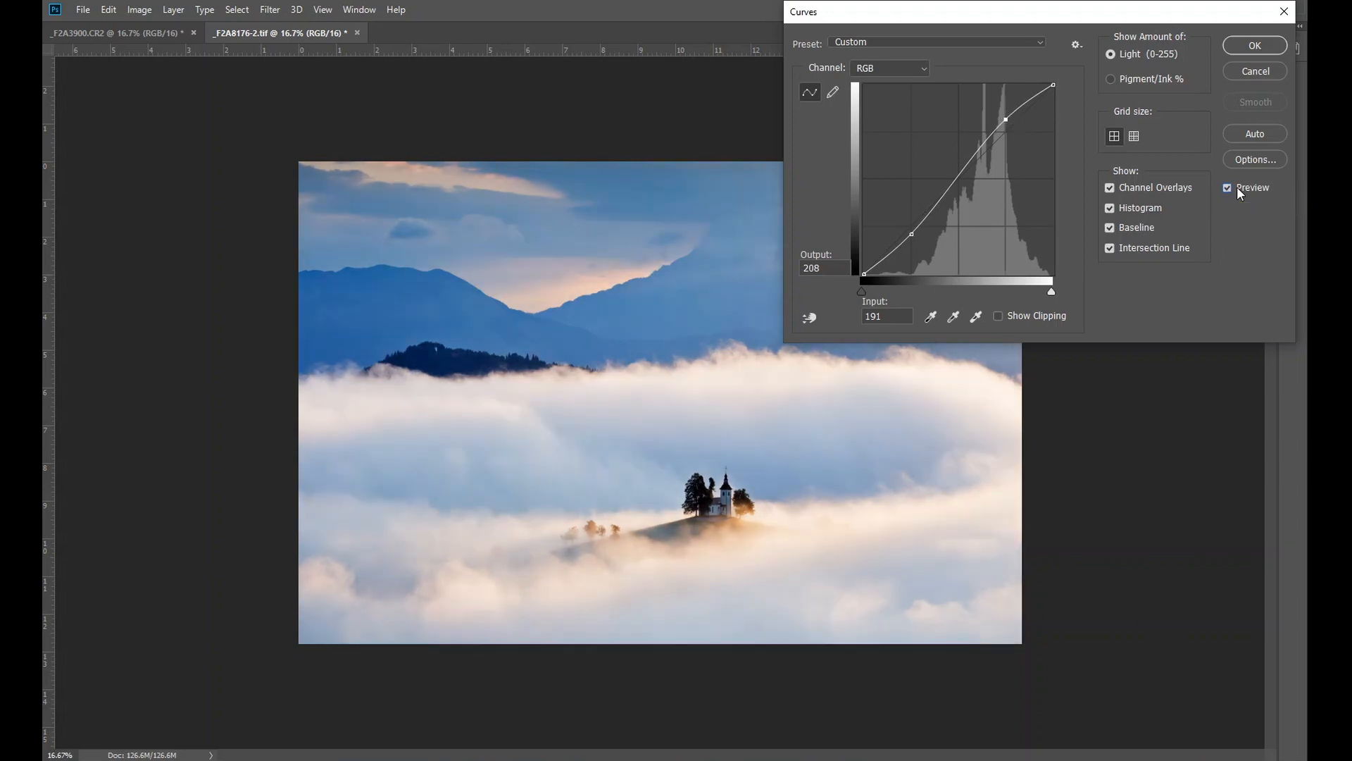
left_click(1237, 187)
left_click(1236, 187)
left_click(1237, 188)
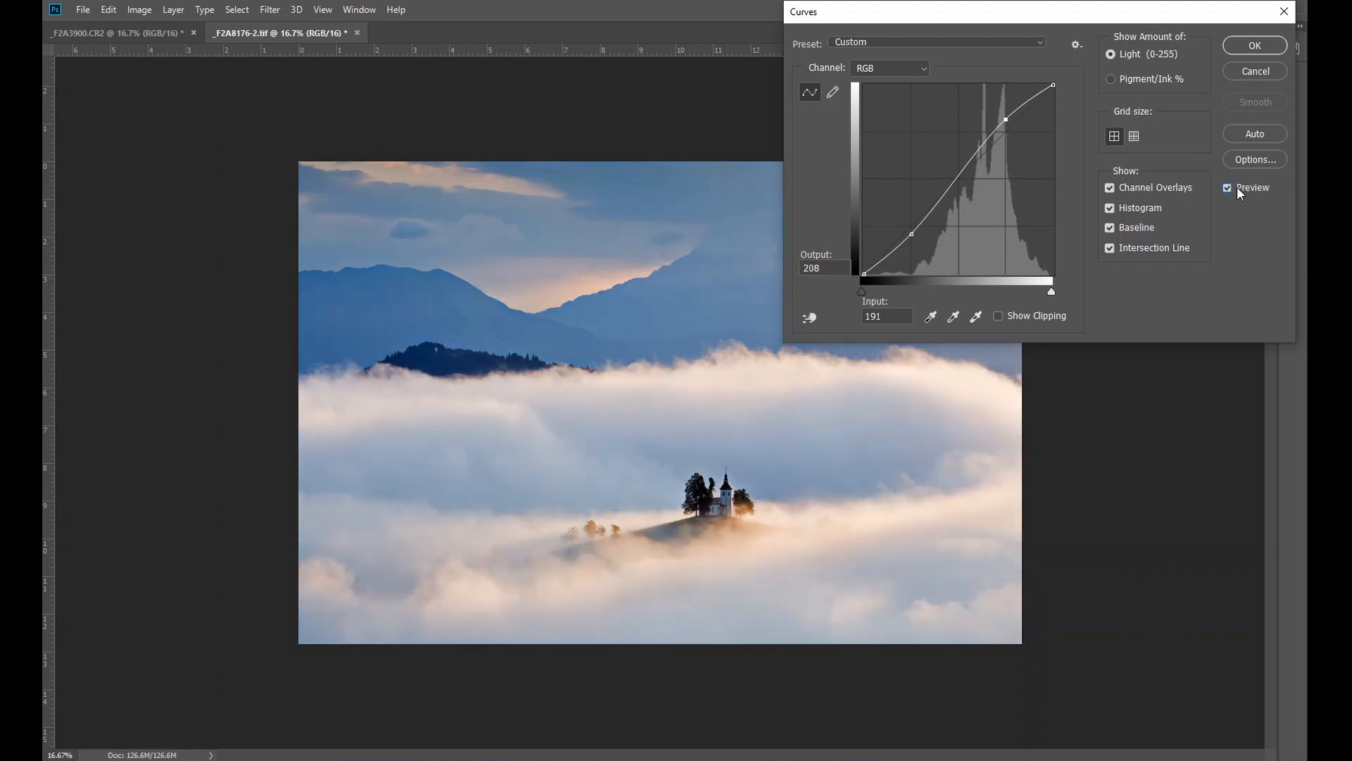
left_click(1237, 187)
left_click(1255, 46)
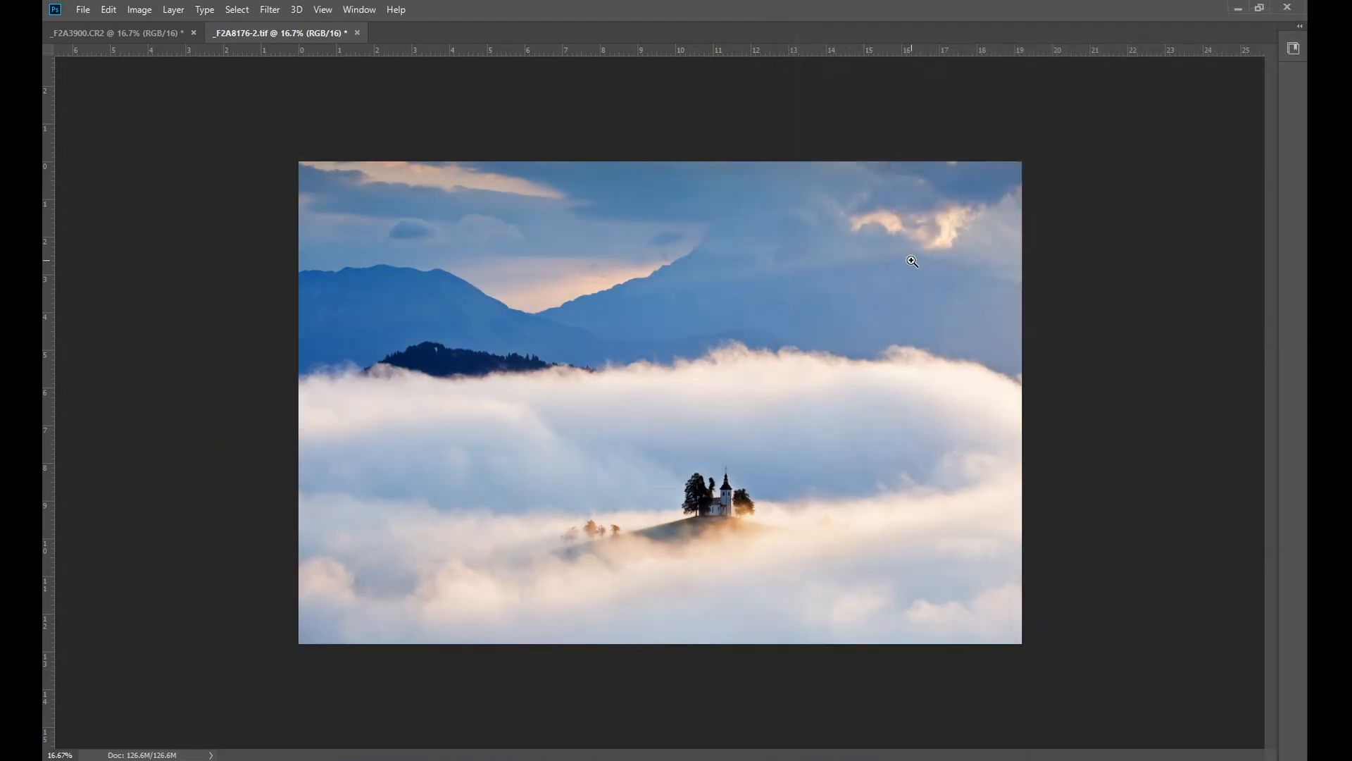
left_click(139, 10)
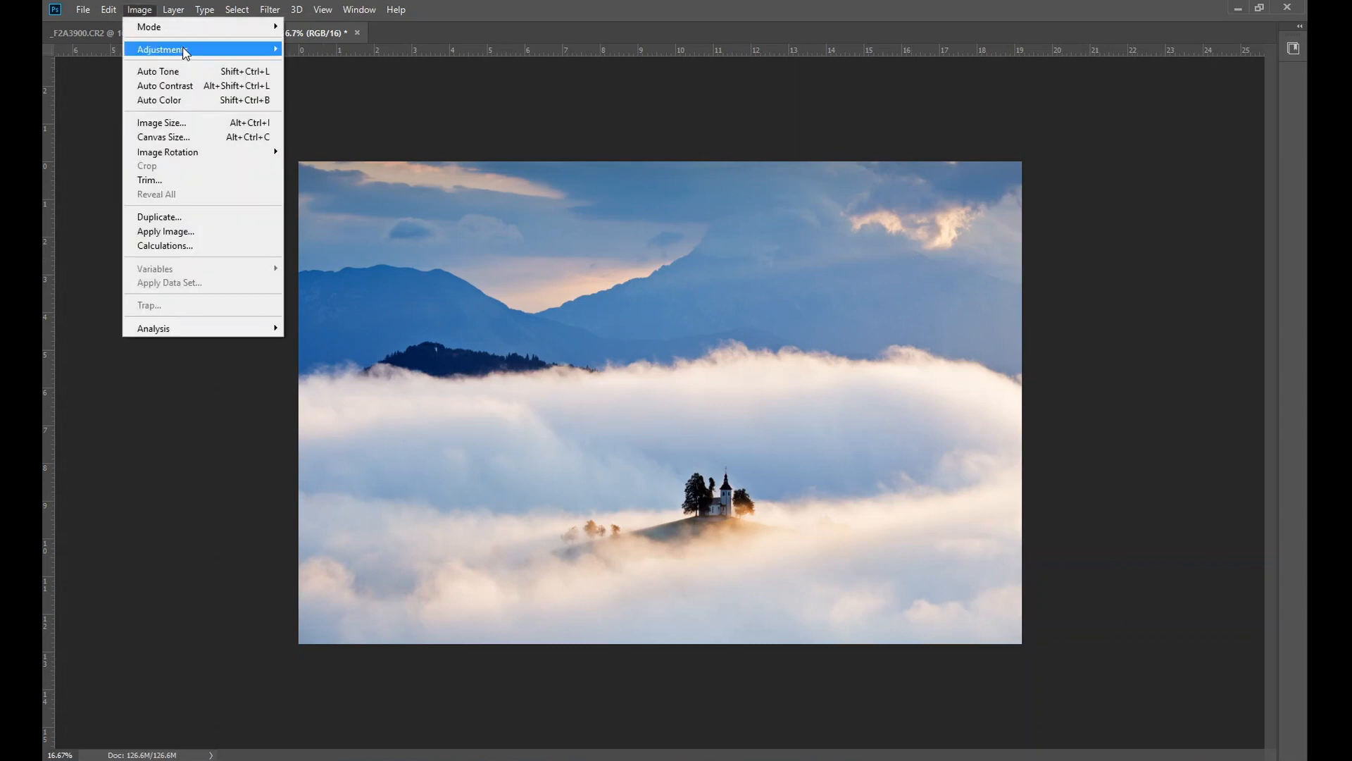
mouse_move(185, 53)
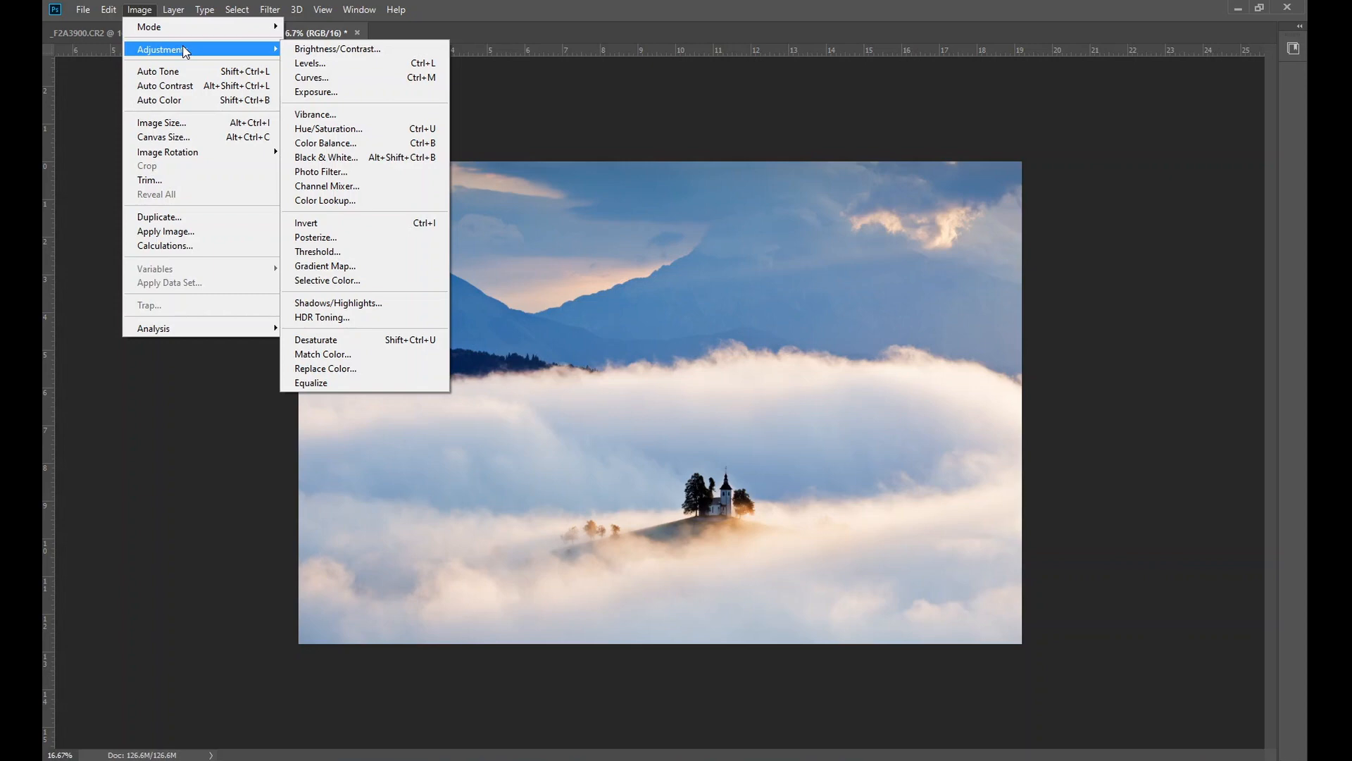
left_click(144, 10)
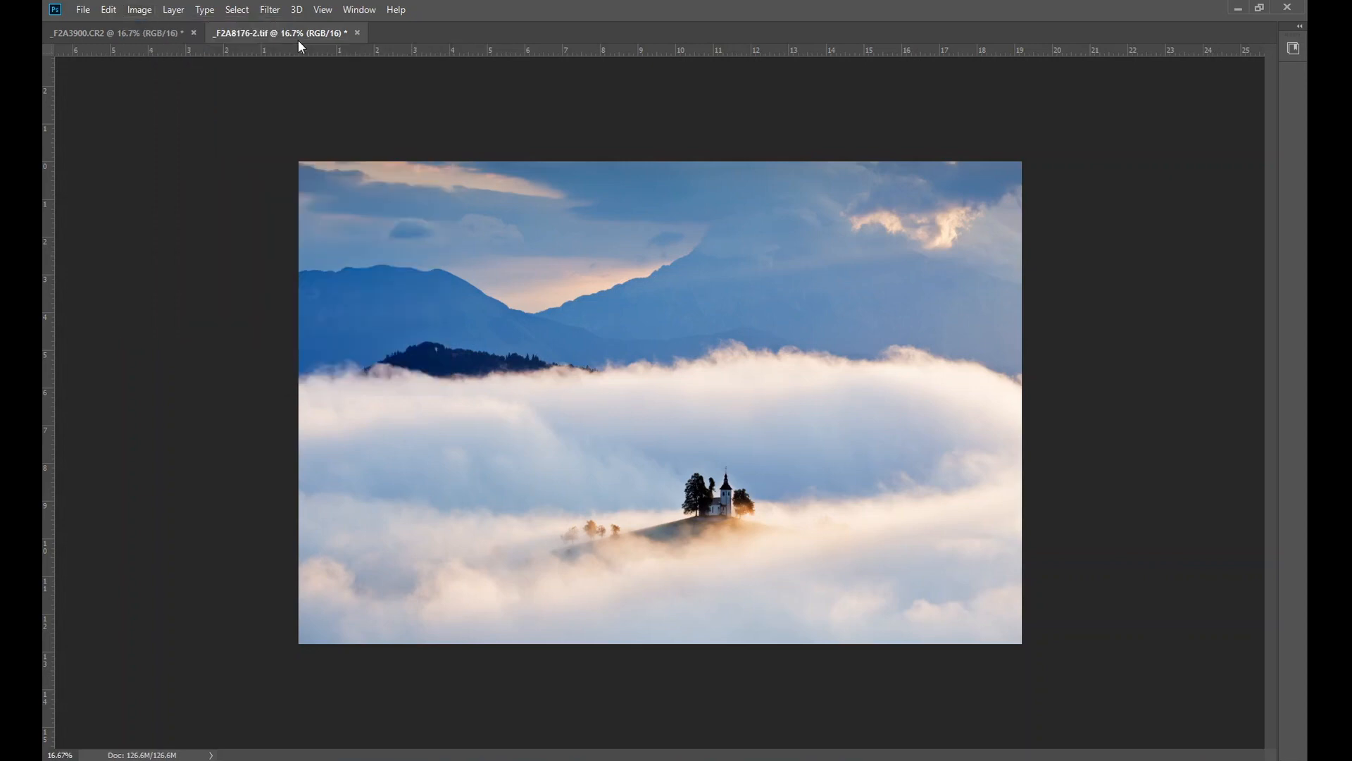
- Switch to the _F2A3900.CR2 photo and apply a Levels adjustment with the black input level at 19
left_click(132, 34)
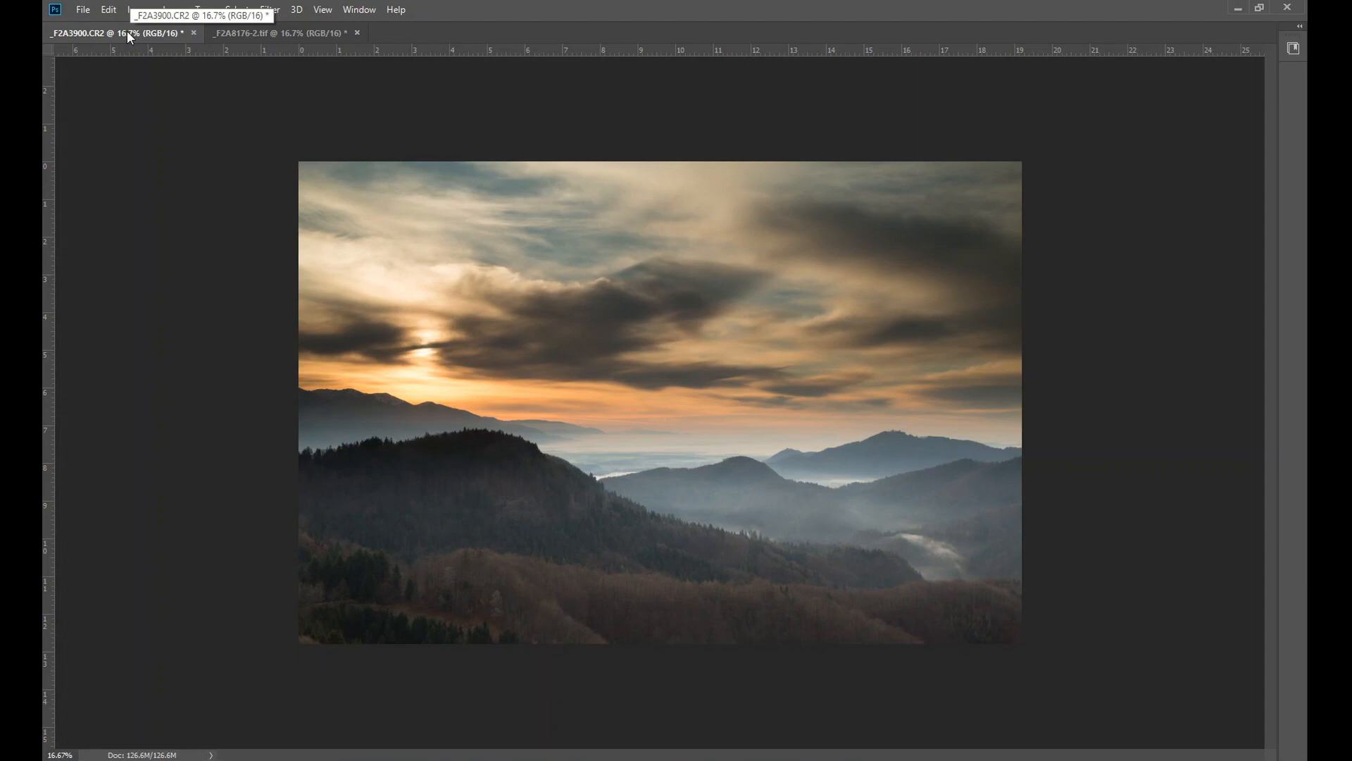
left_click(139, 10)
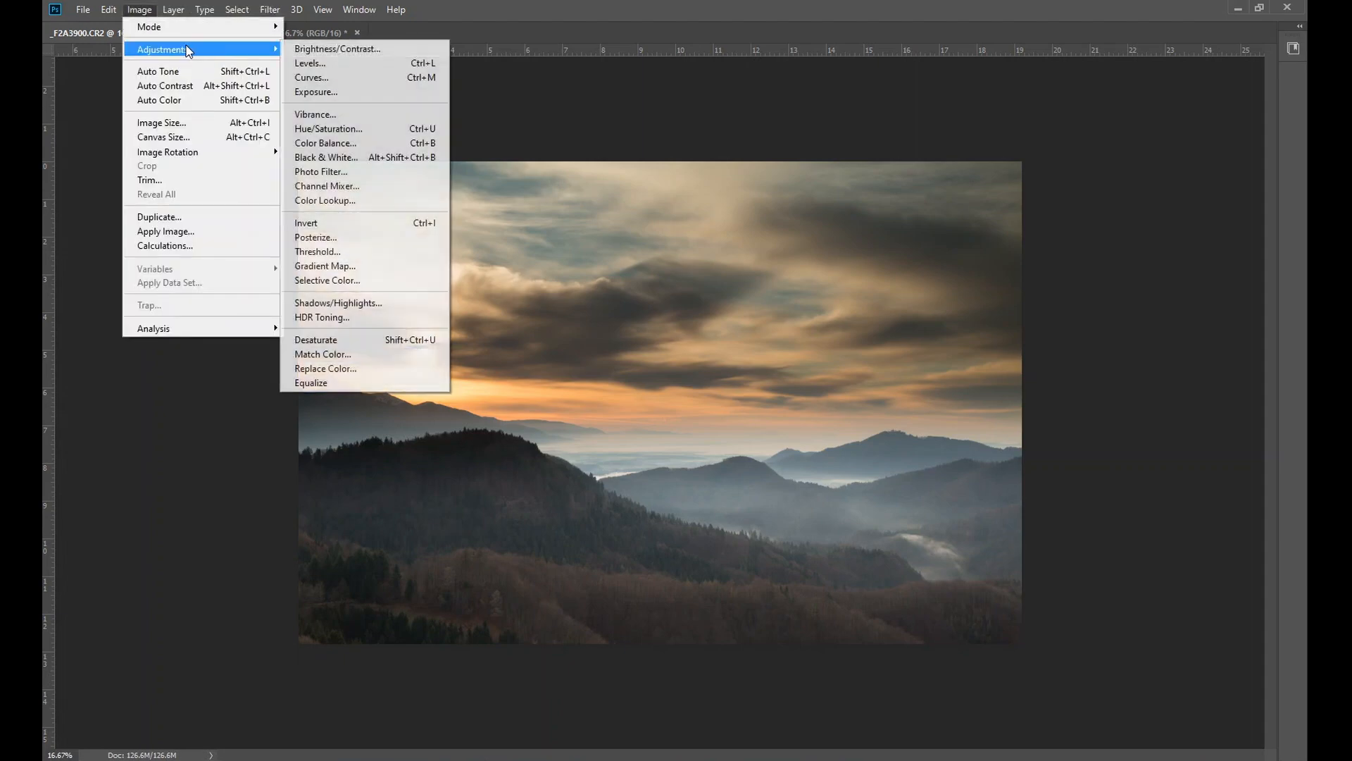
left_click(330, 63)
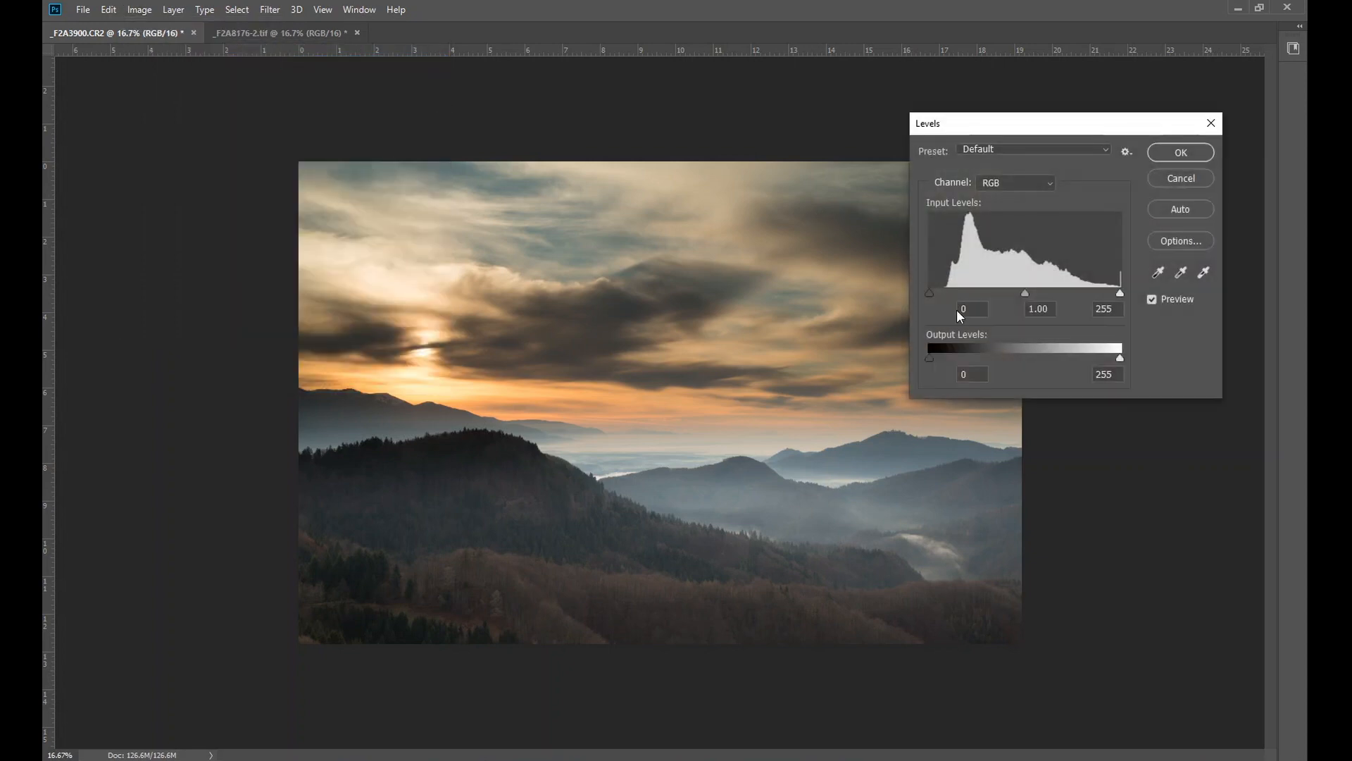
left_click_drag(930, 292, 943, 293)
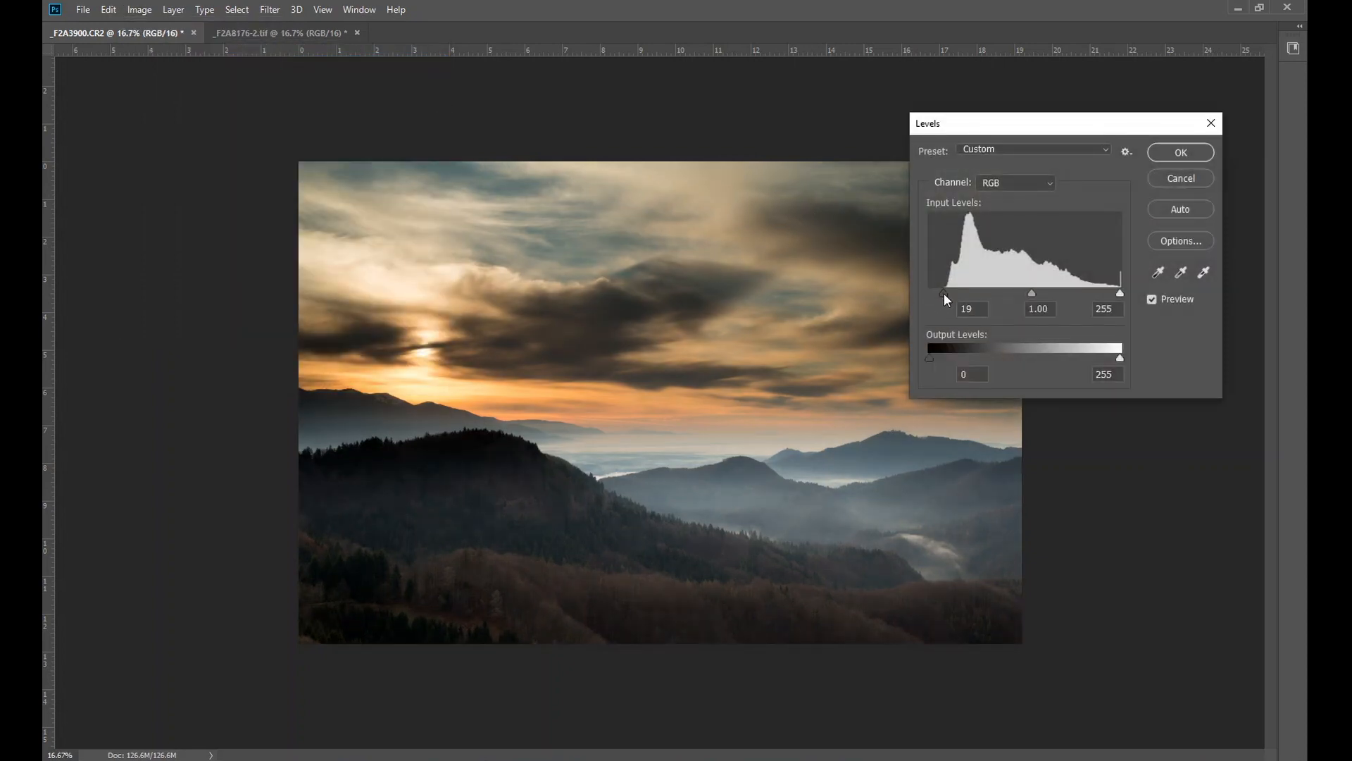
left_click(1158, 151)
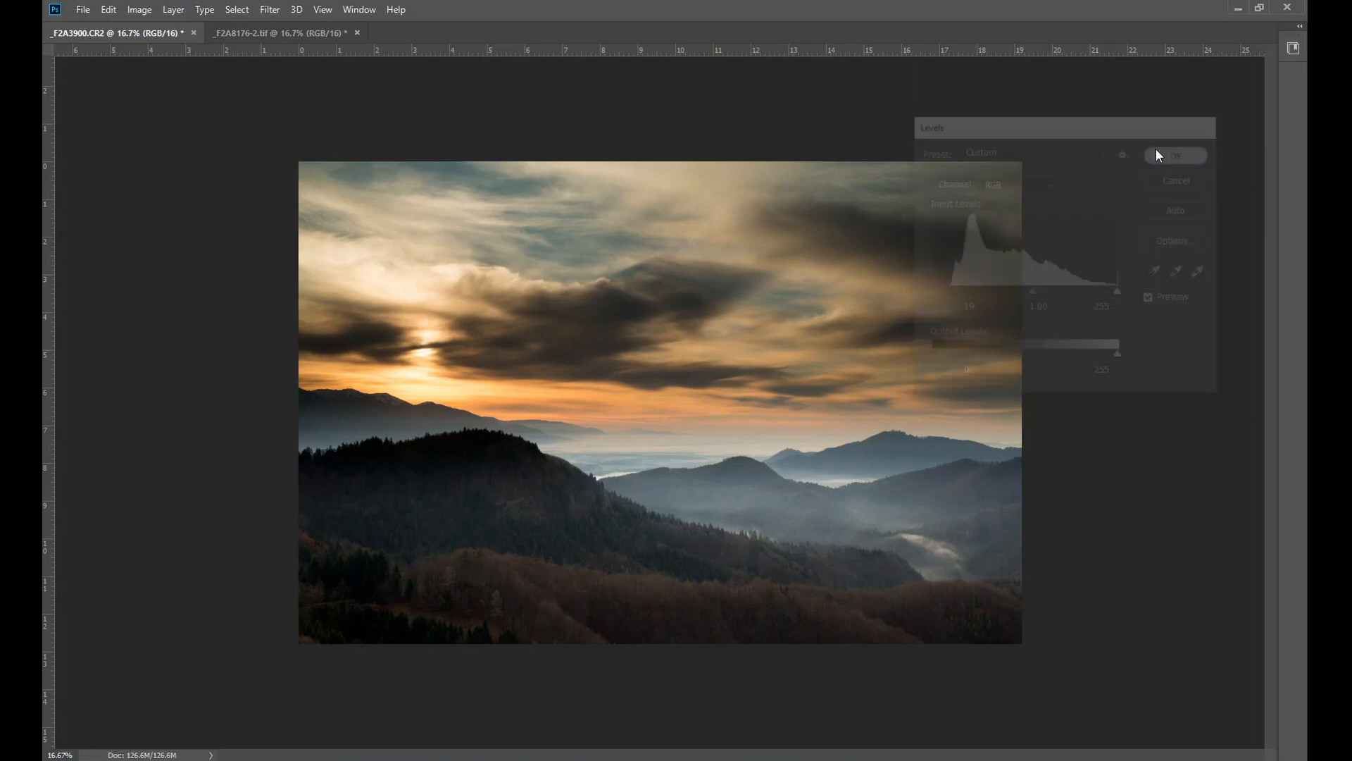
- Apply Shadows/Highlights to the photo with a highlights amount of 10% and radius of 285 px, comparing before and after first
left_click(143, 11)
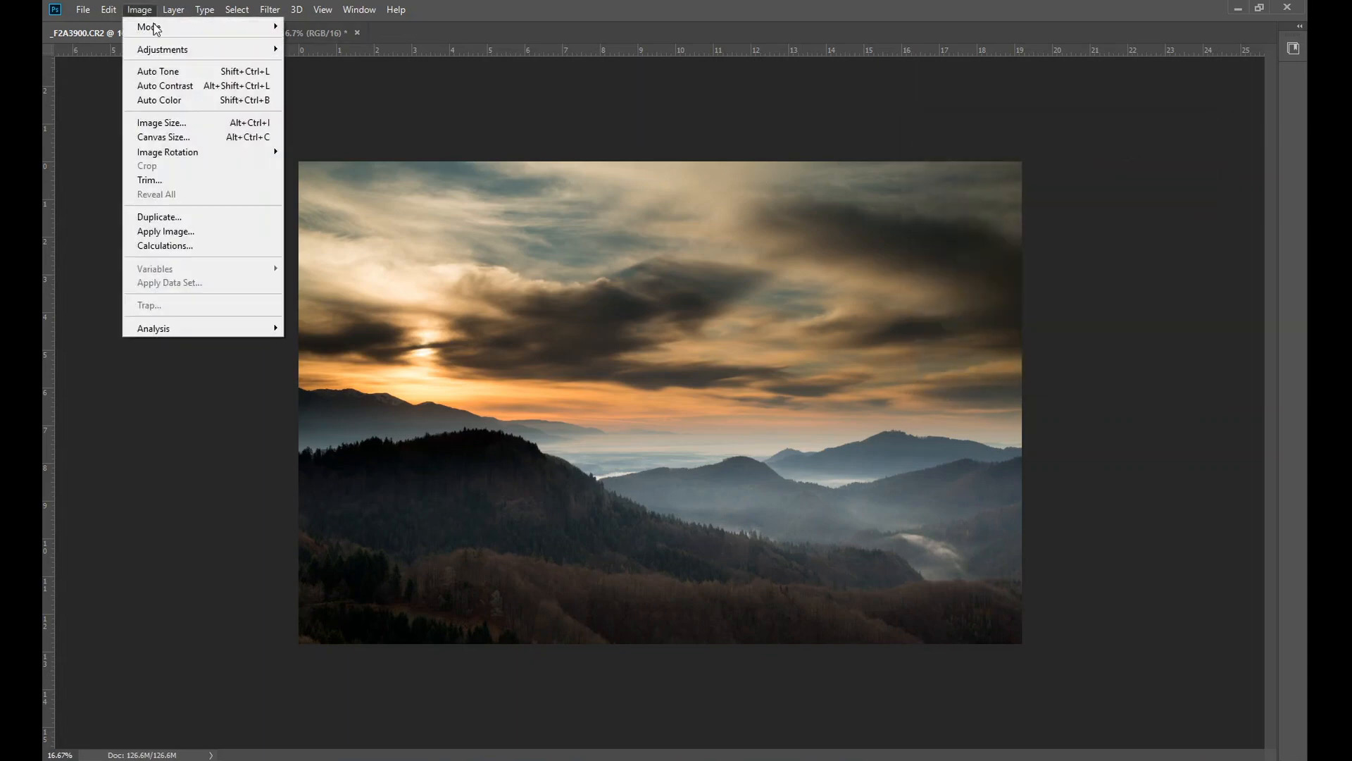
mouse_move(178, 51)
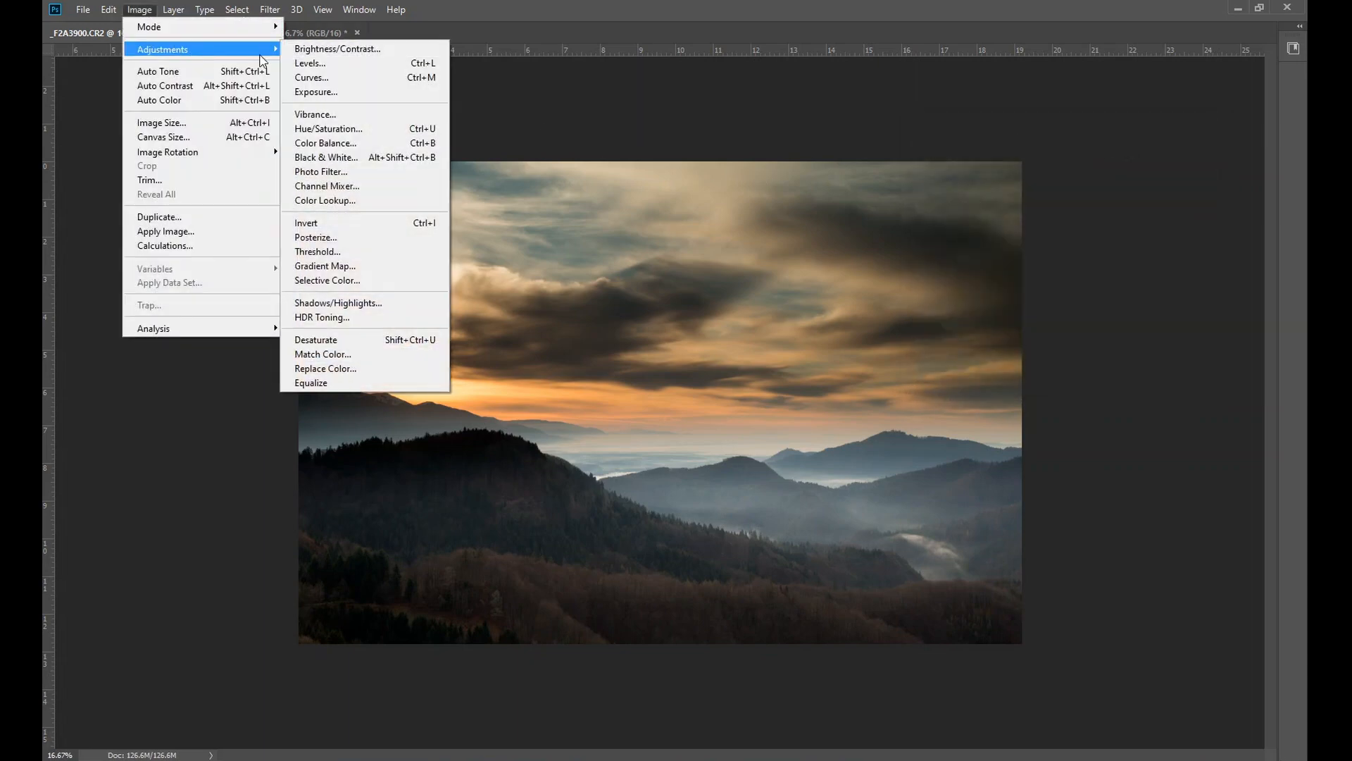
left_click(371, 300)
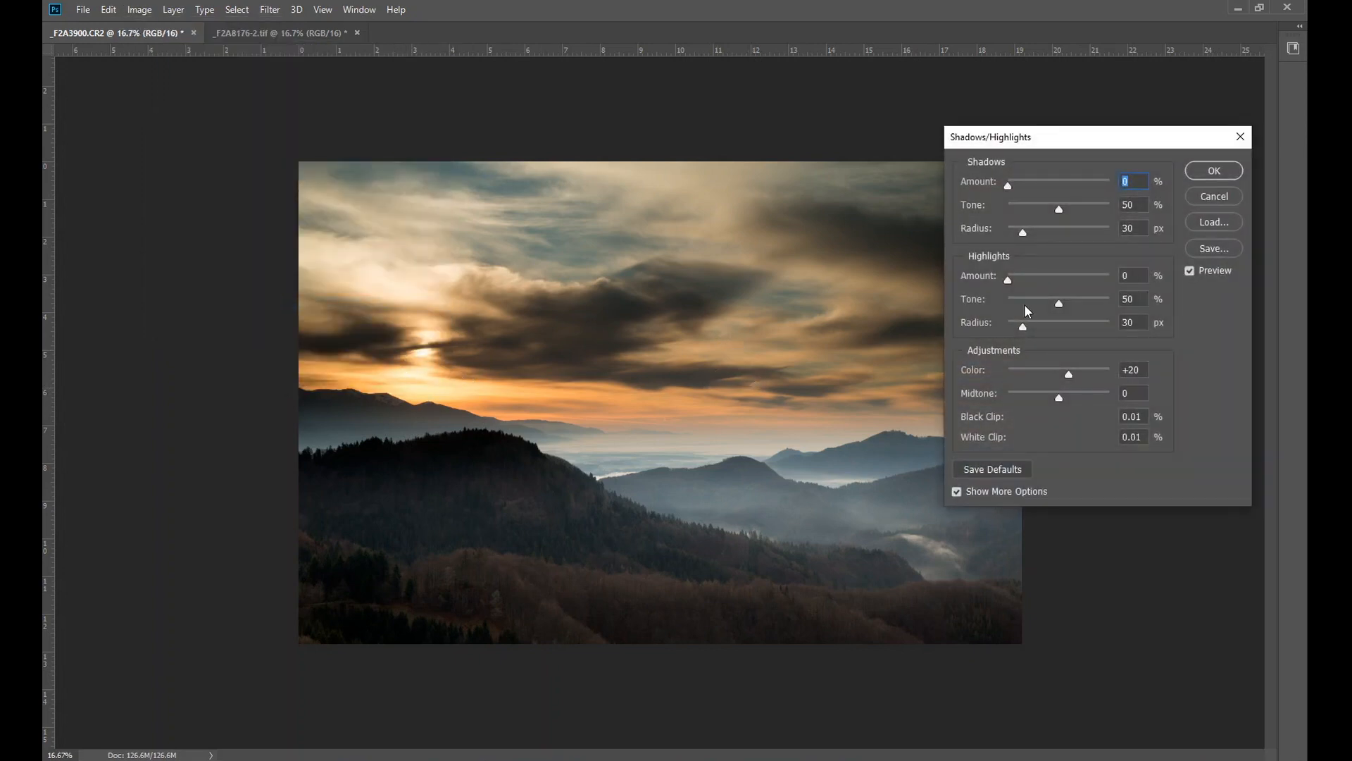
left_click_drag(1011, 280, 1017, 278)
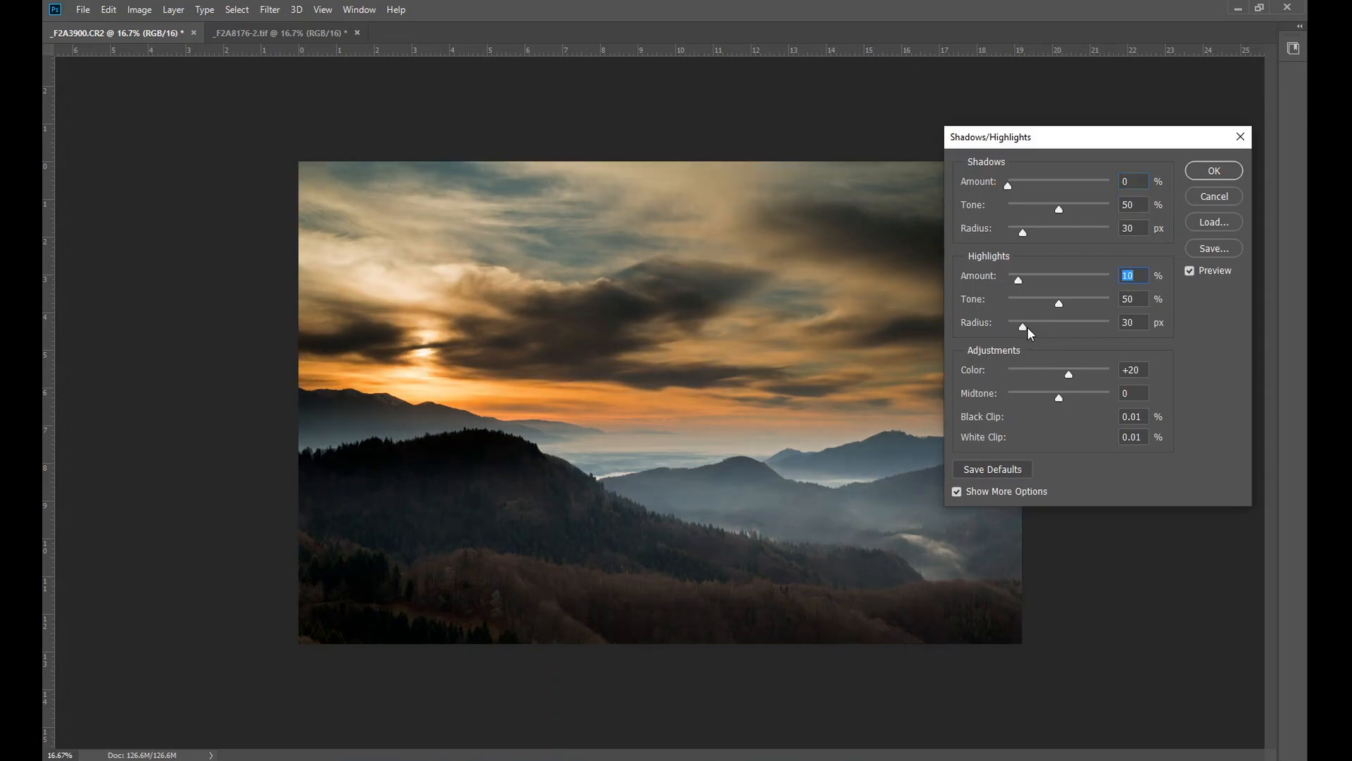
left_click_drag(1028, 329, 1090, 331)
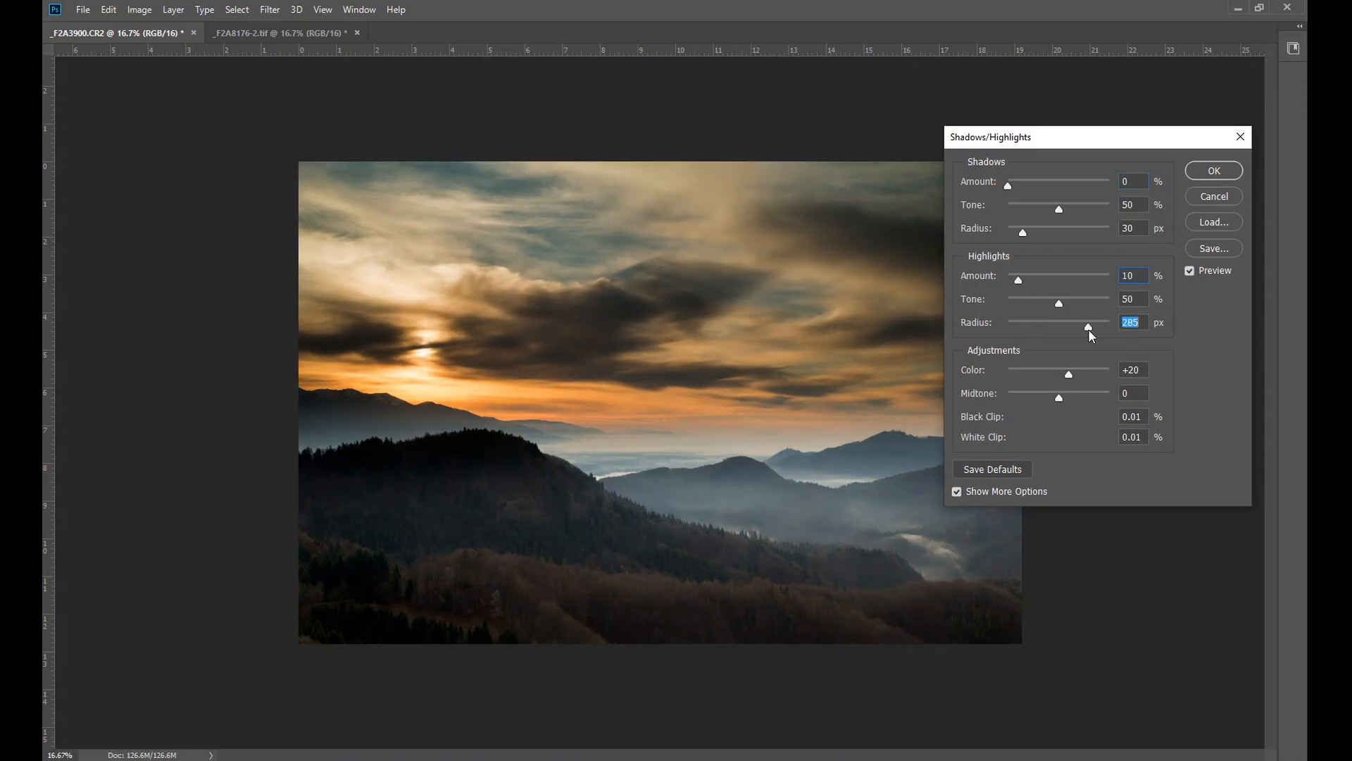
left_click(1204, 268)
left_click(1204, 269)
left_click(1212, 171)
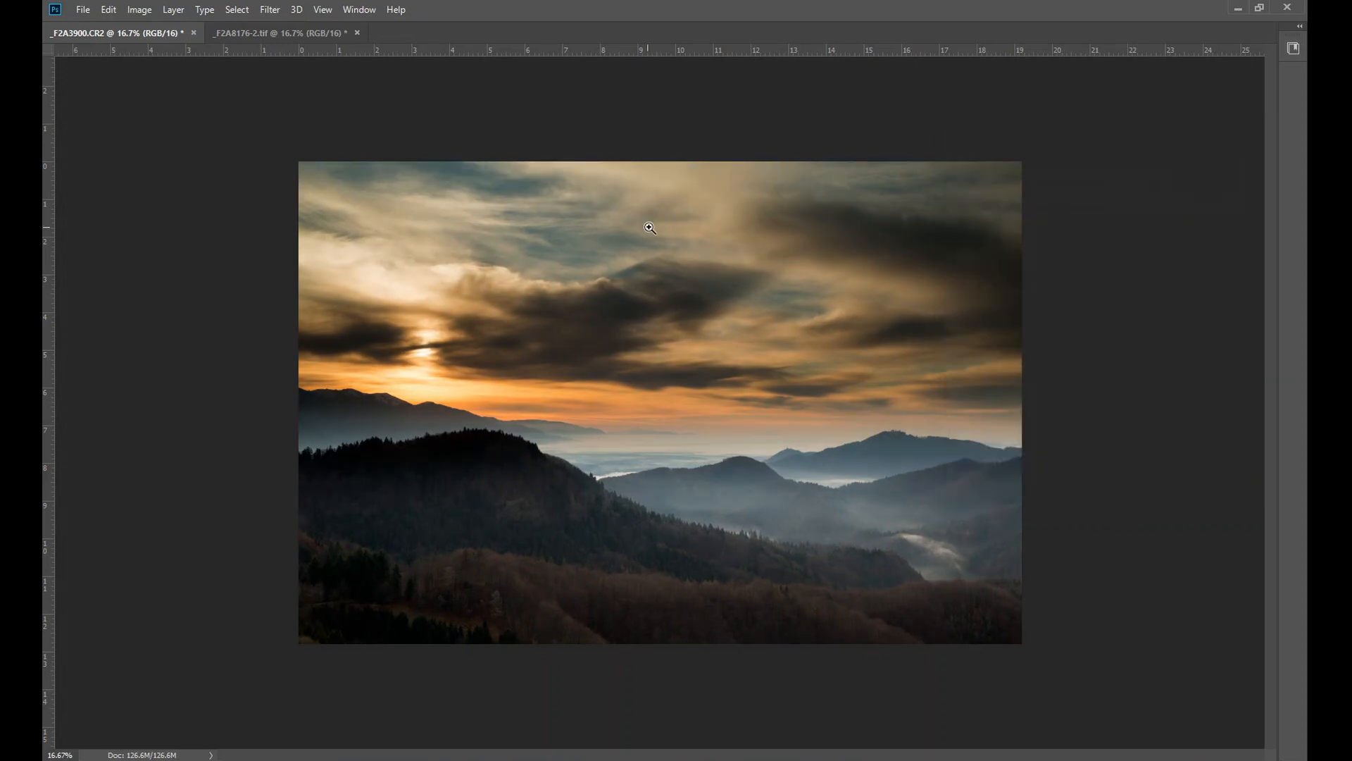
- Apply a Vibrance adjustment of +10 to the _F2A3900.CR2 photo
left_click(131, 10)
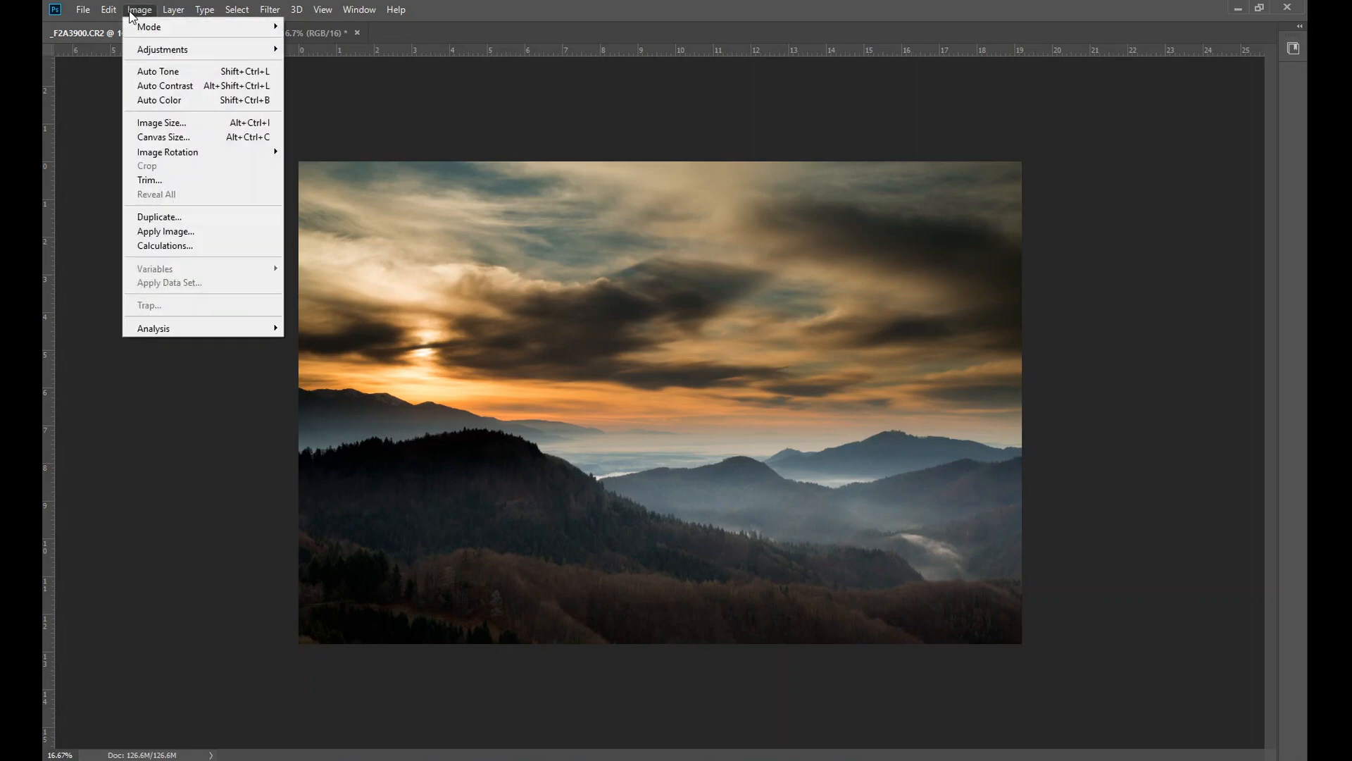
mouse_move(193, 49)
left_click(305, 114)
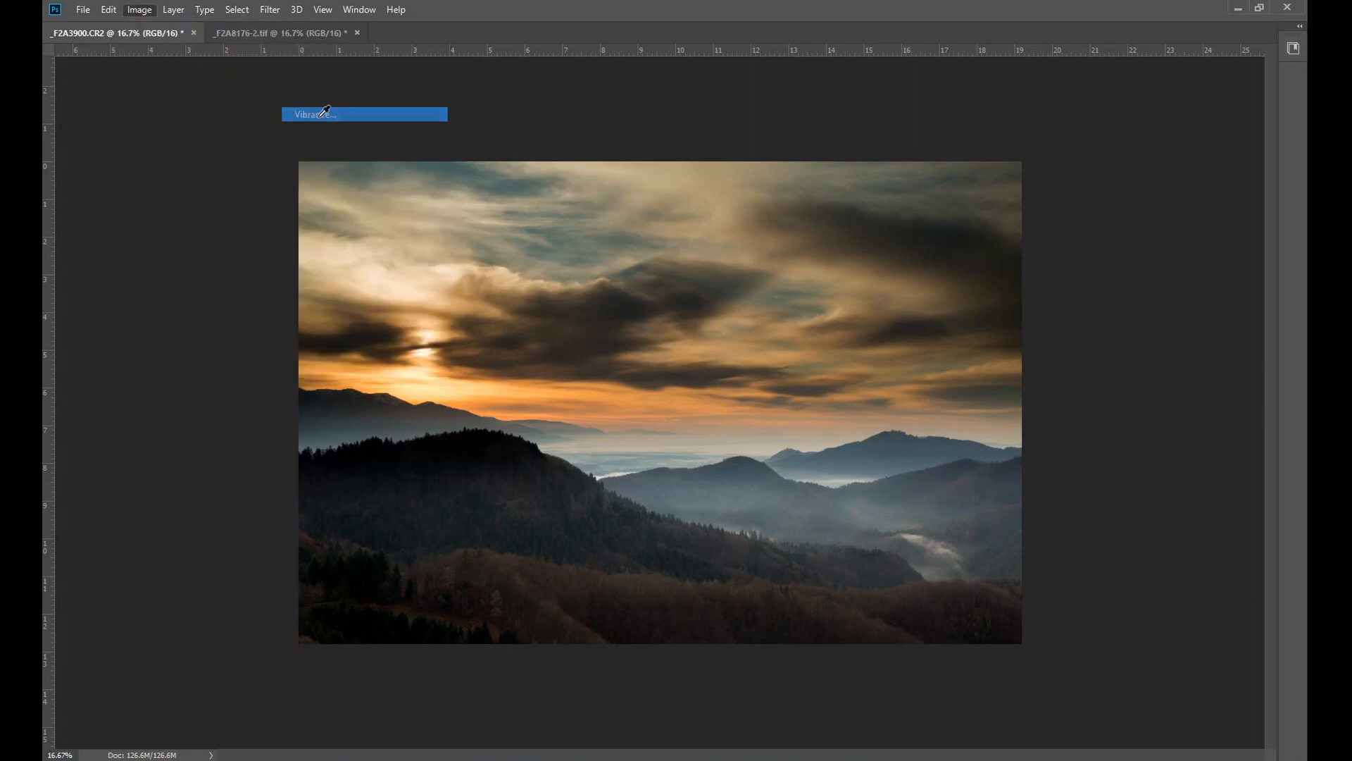
left_click_drag(1071, 205, 1079, 205)
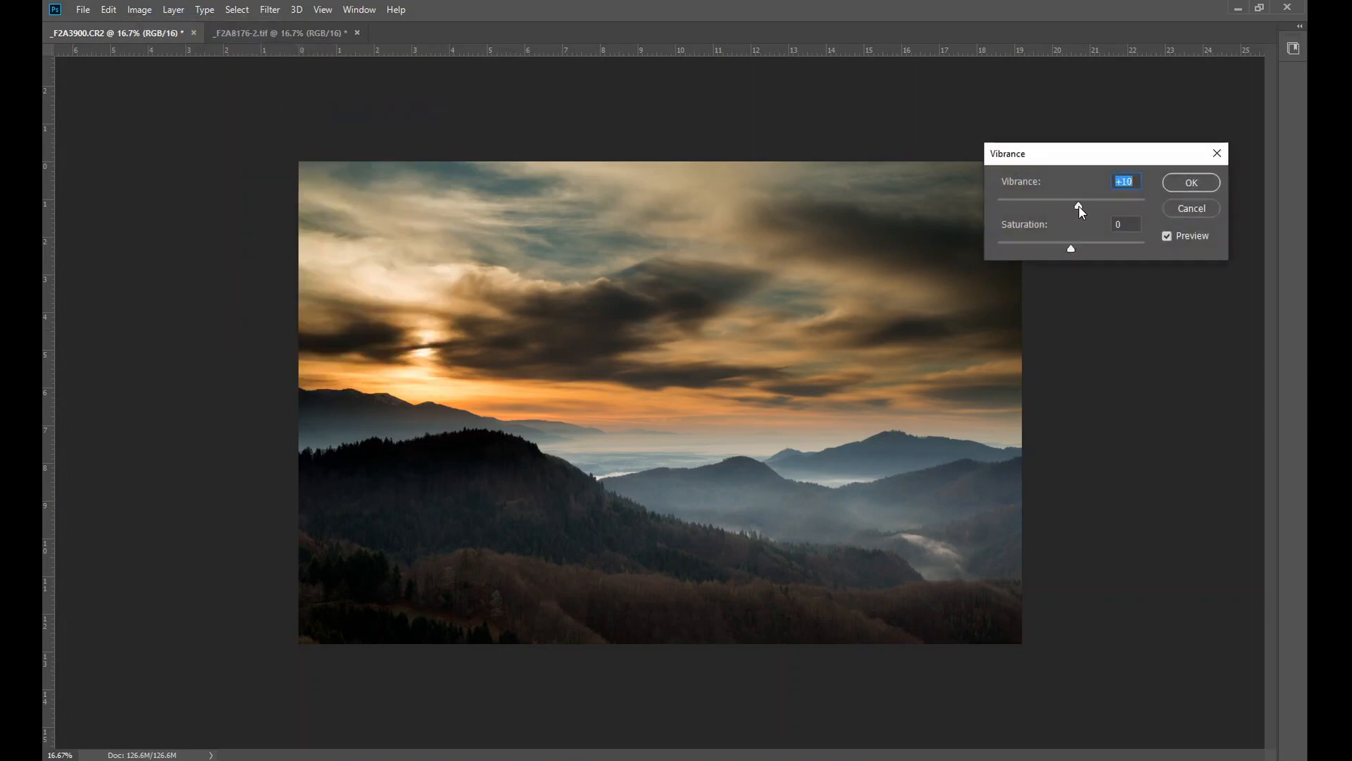
left_click(1191, 183)
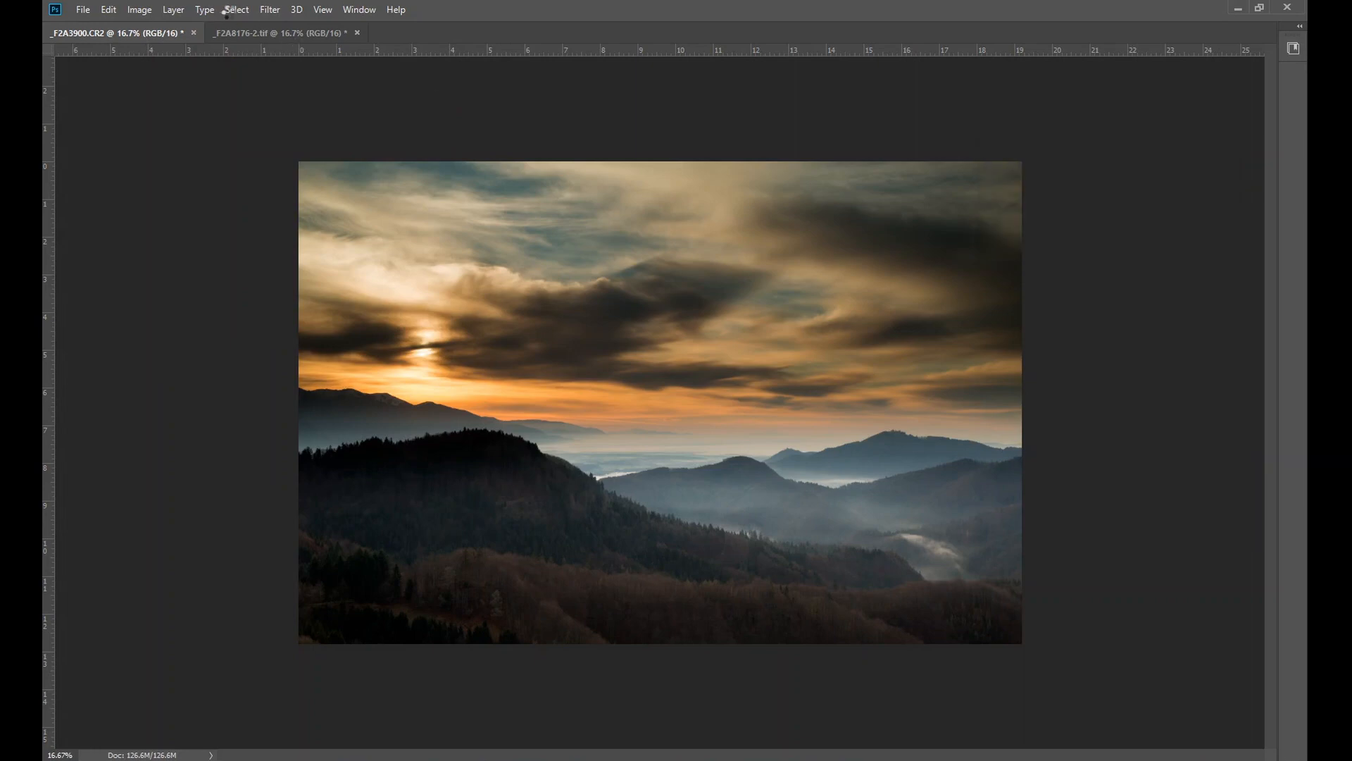
- Start a Curves adjustment and shape an S-curve with points at input 64, output 55 and input 190, output 204
left_click(140, 10)
mouse_move(192, 50)
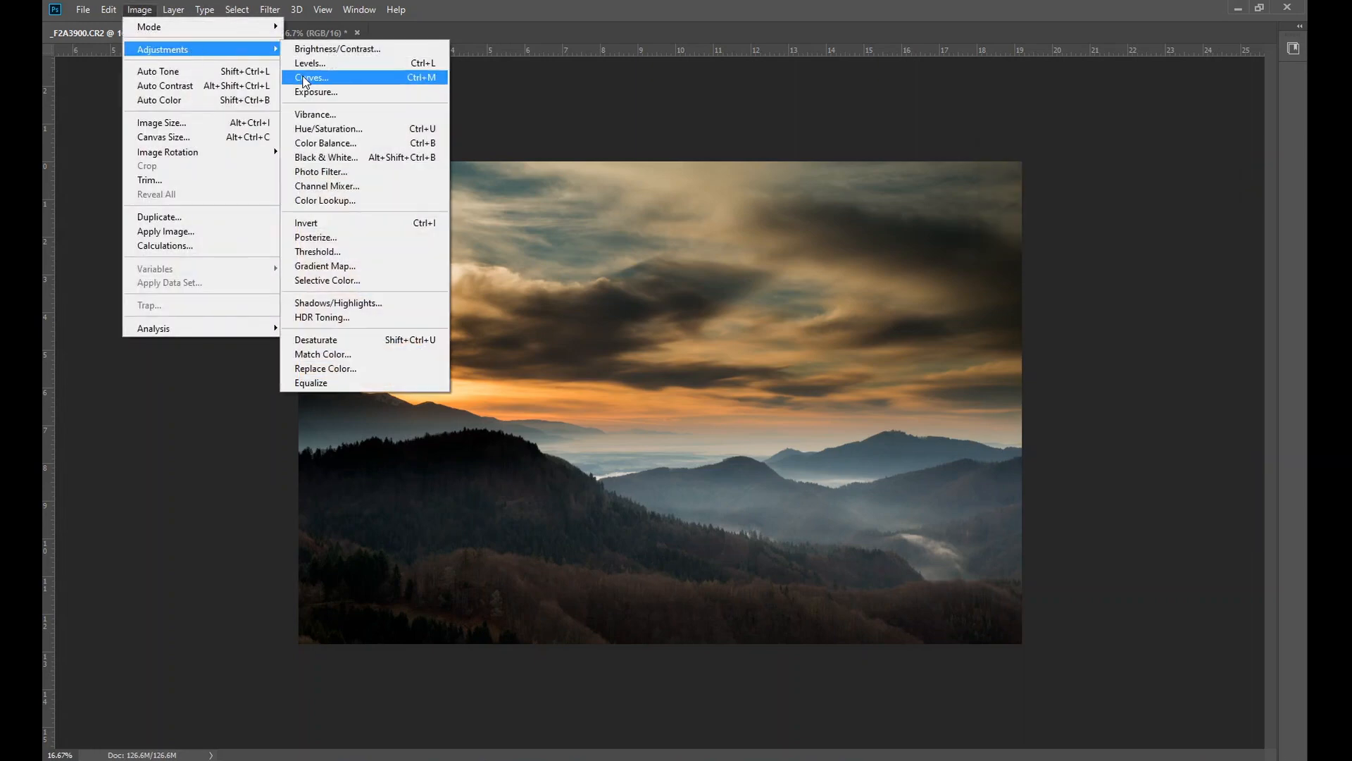
left_click(310, 80)
left_click(911, 232)
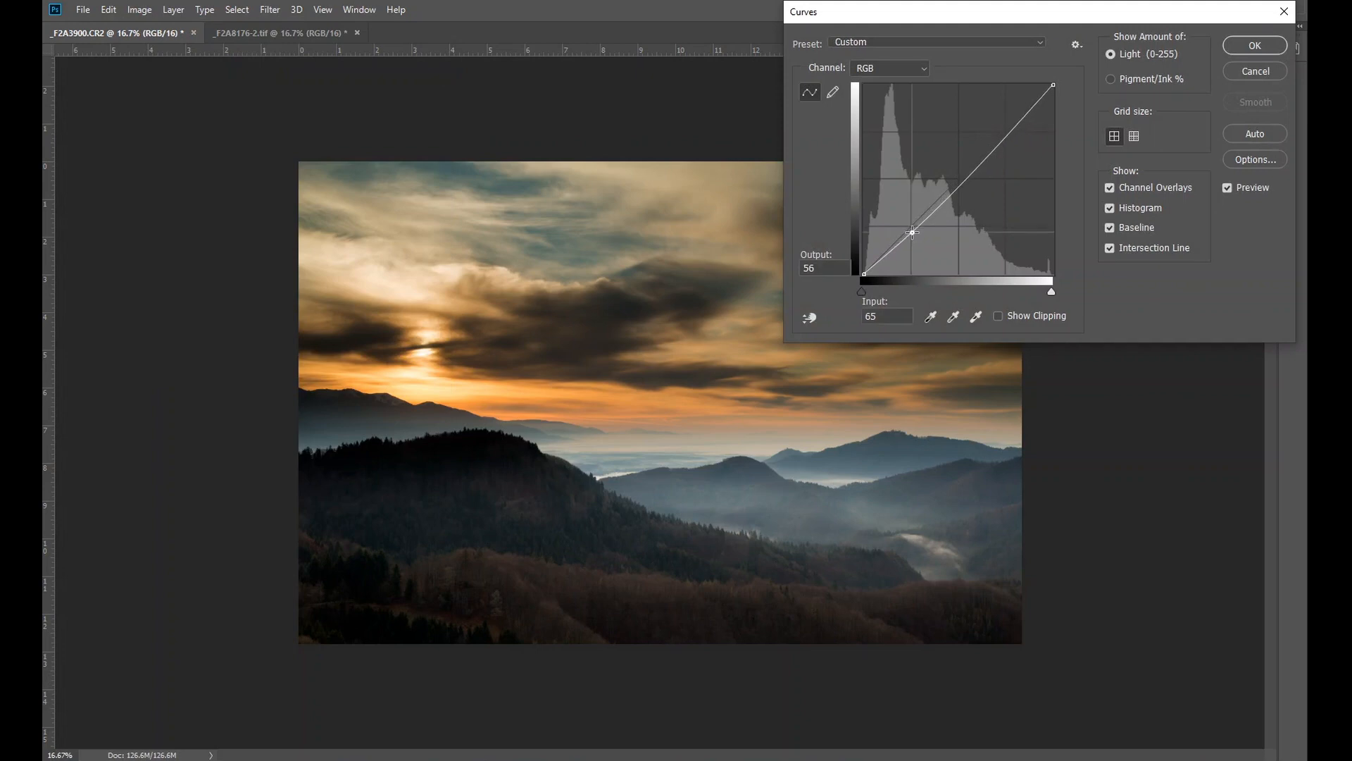
left_click_drag(1006, 133, 1006, 126)
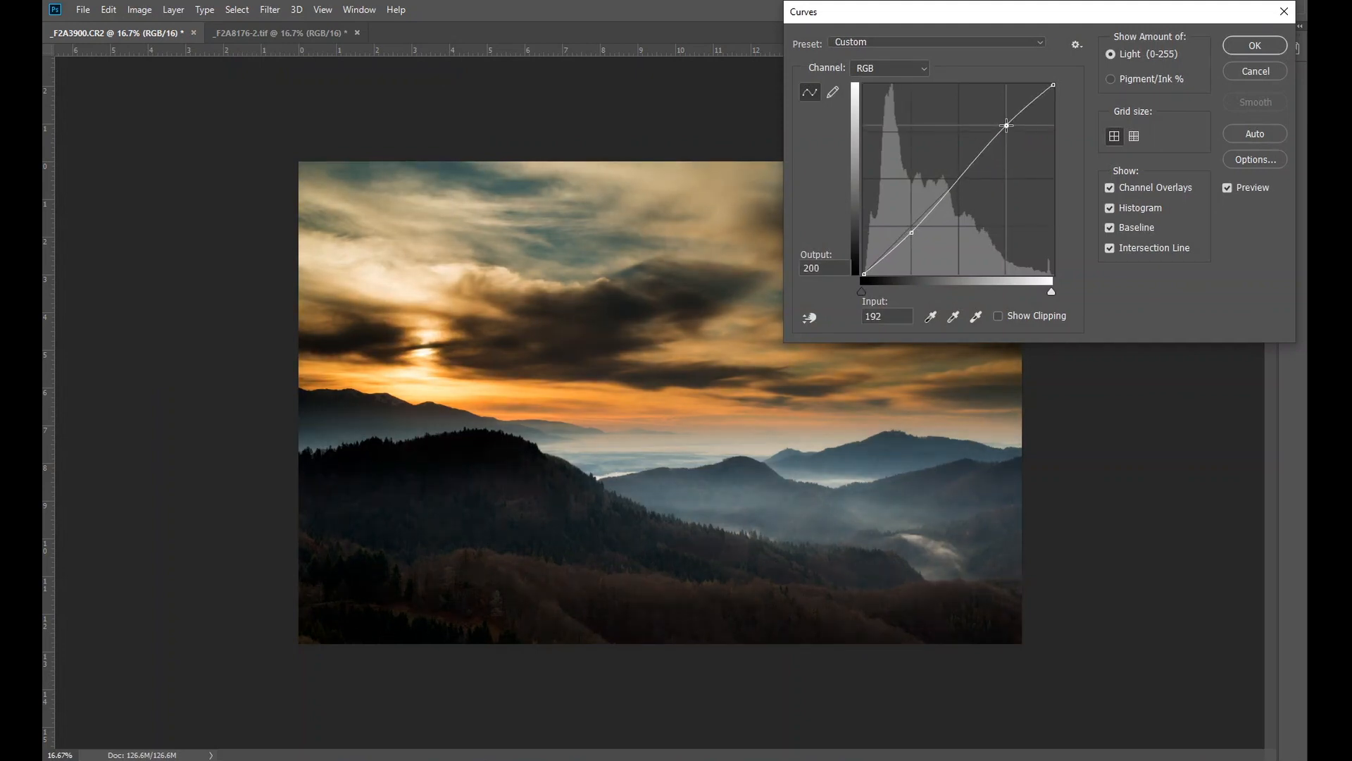
left_click(912, 232)
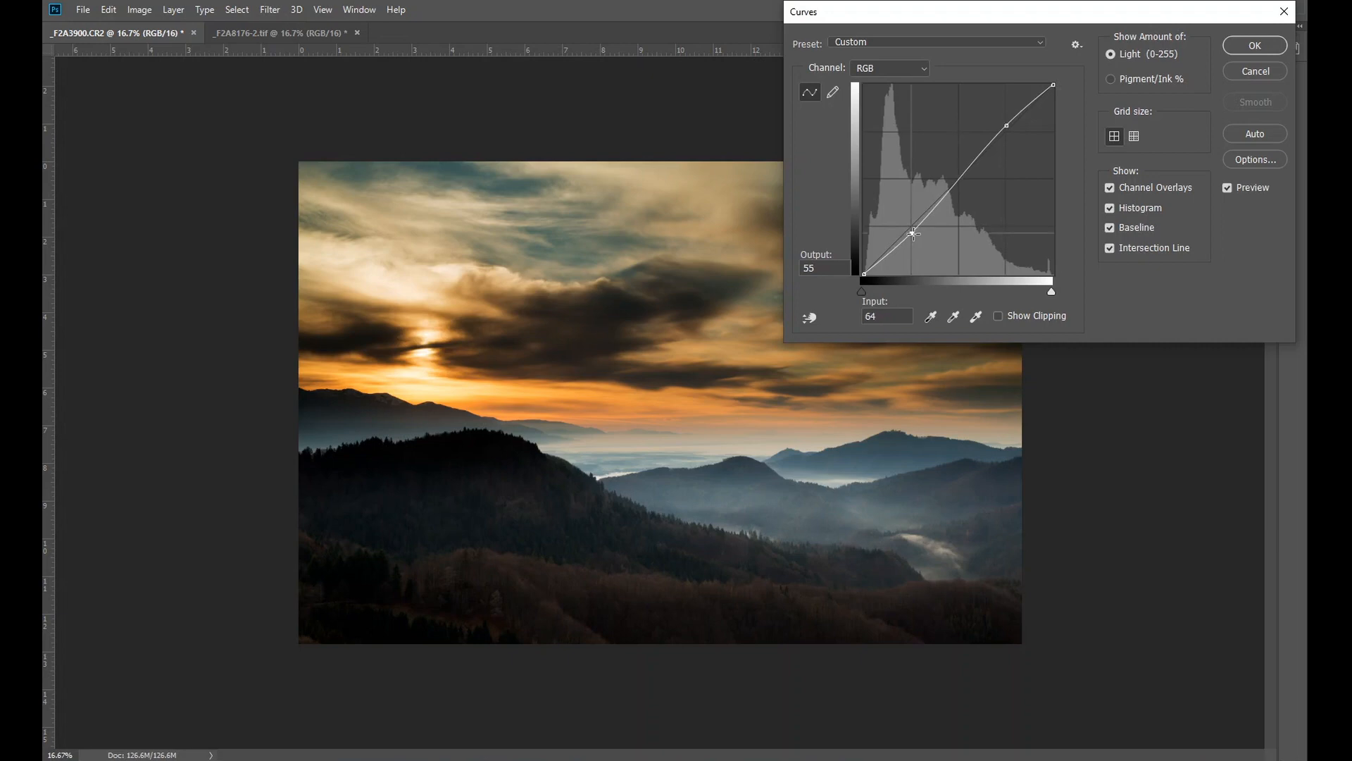
left_click_drag(1007, 125, 1006, 120)
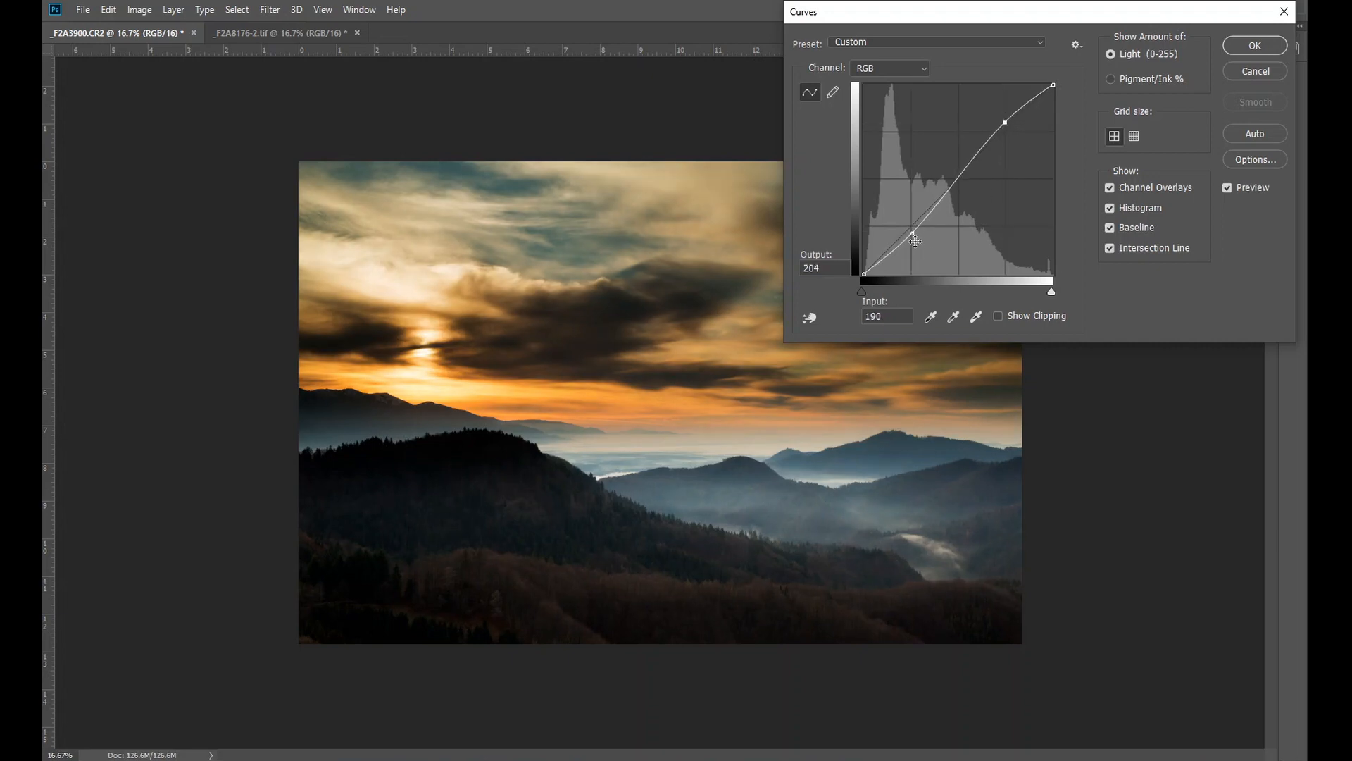
- Try a lower shadow point, set it to input 64, output 59, compare before and after, and apply Curves
left_click_drag(912, 233, 913, 236)
left_click(1235, 188)
left_click(1225, 188)
left_click_drag(912, 228, 911, 229)
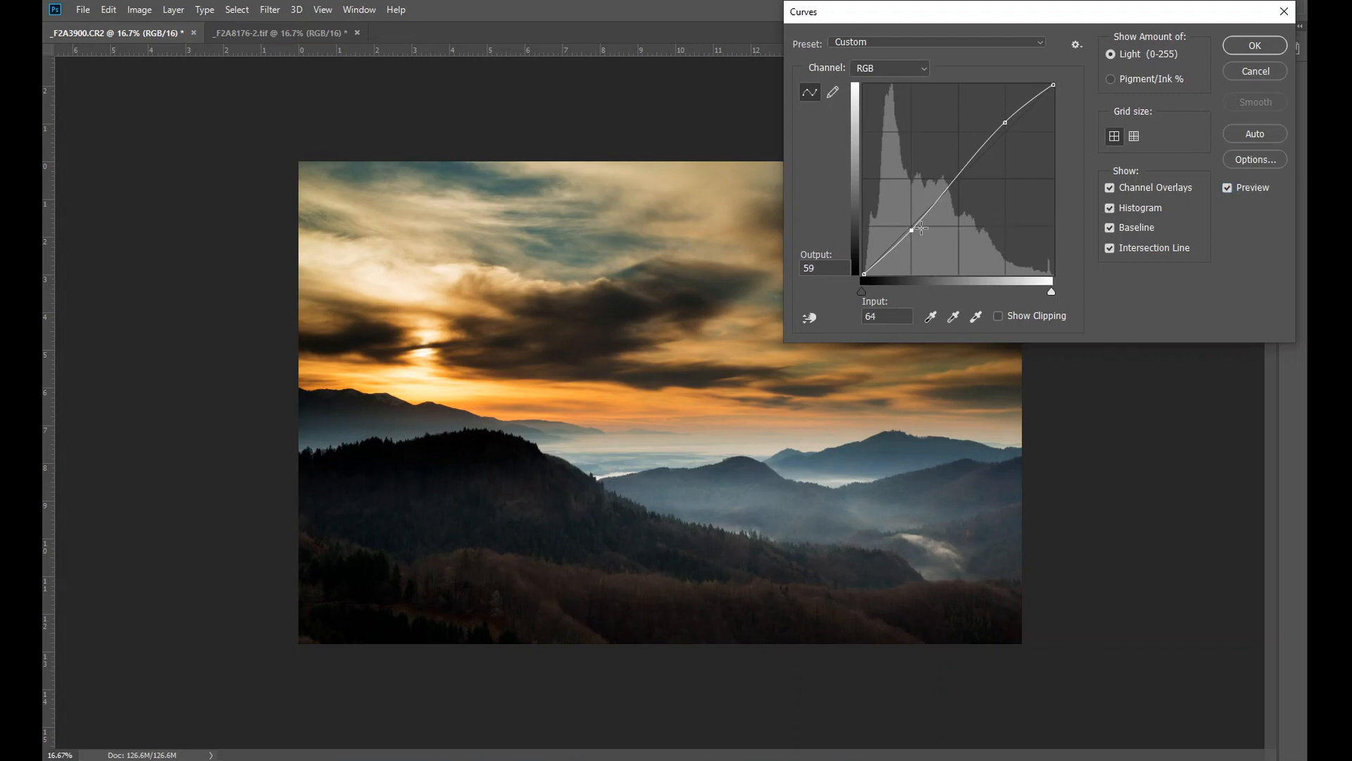
left_click(1247, 189)
left_click(1247, 189)
left_click(1255, 45)
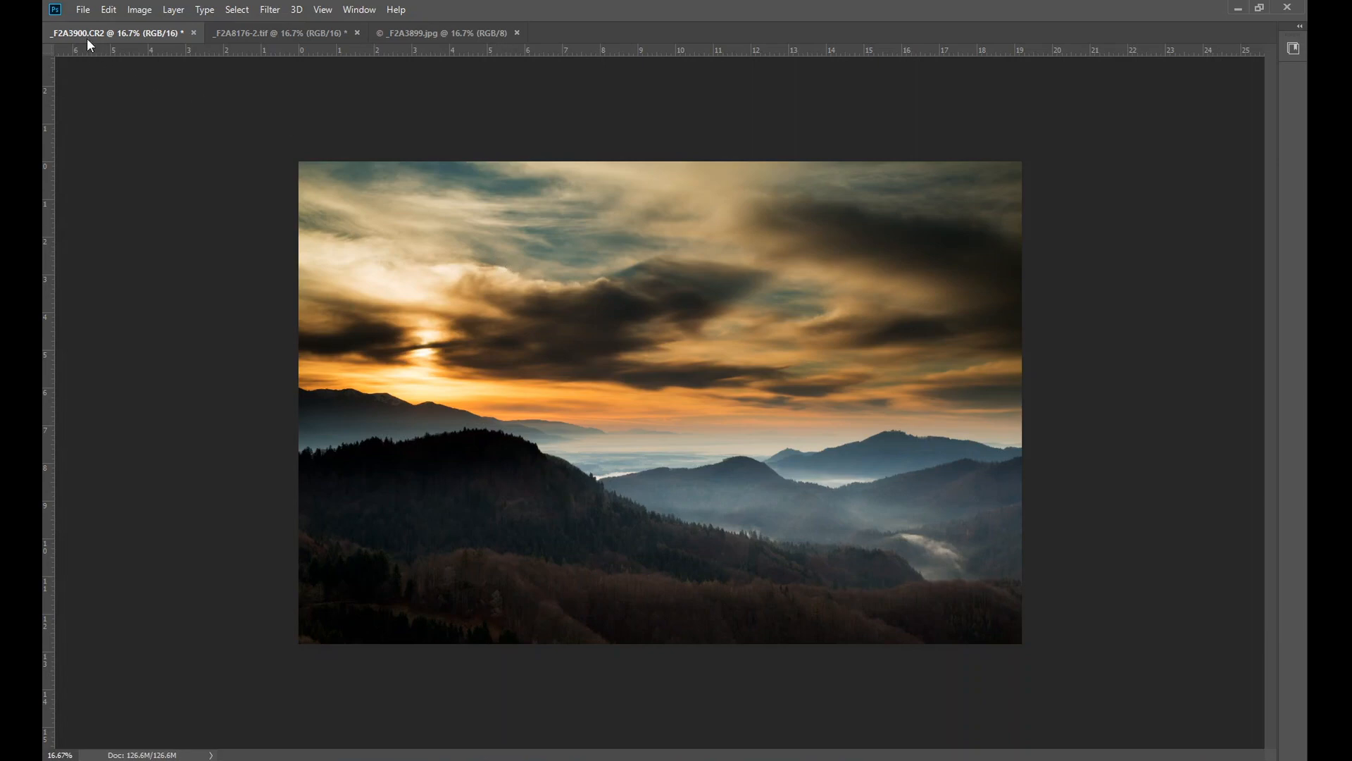
- Convert the finished _F2A3900.CR2 photo to 8 bits per channel
left_click(82, 10)
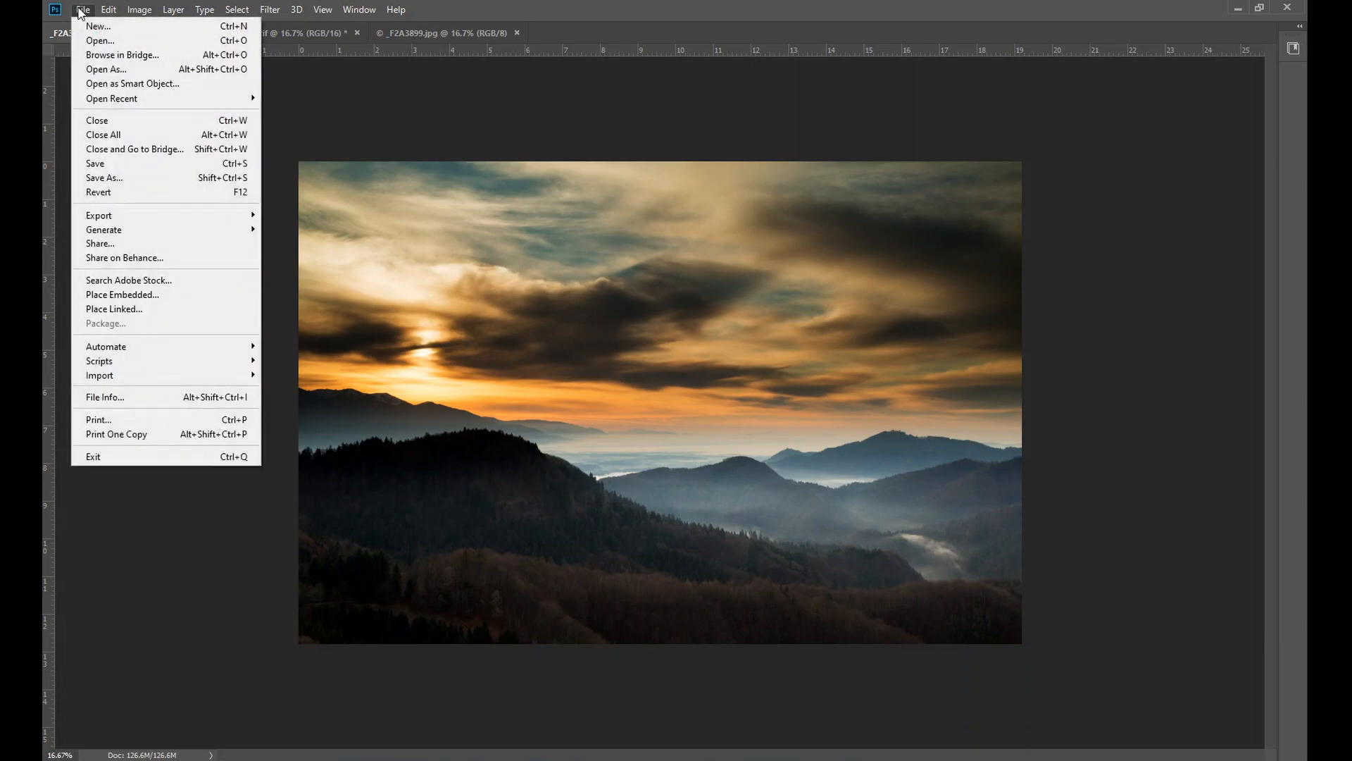
left_click(81, 11)
left_click(109, 10)
mouse_move(139, 10)
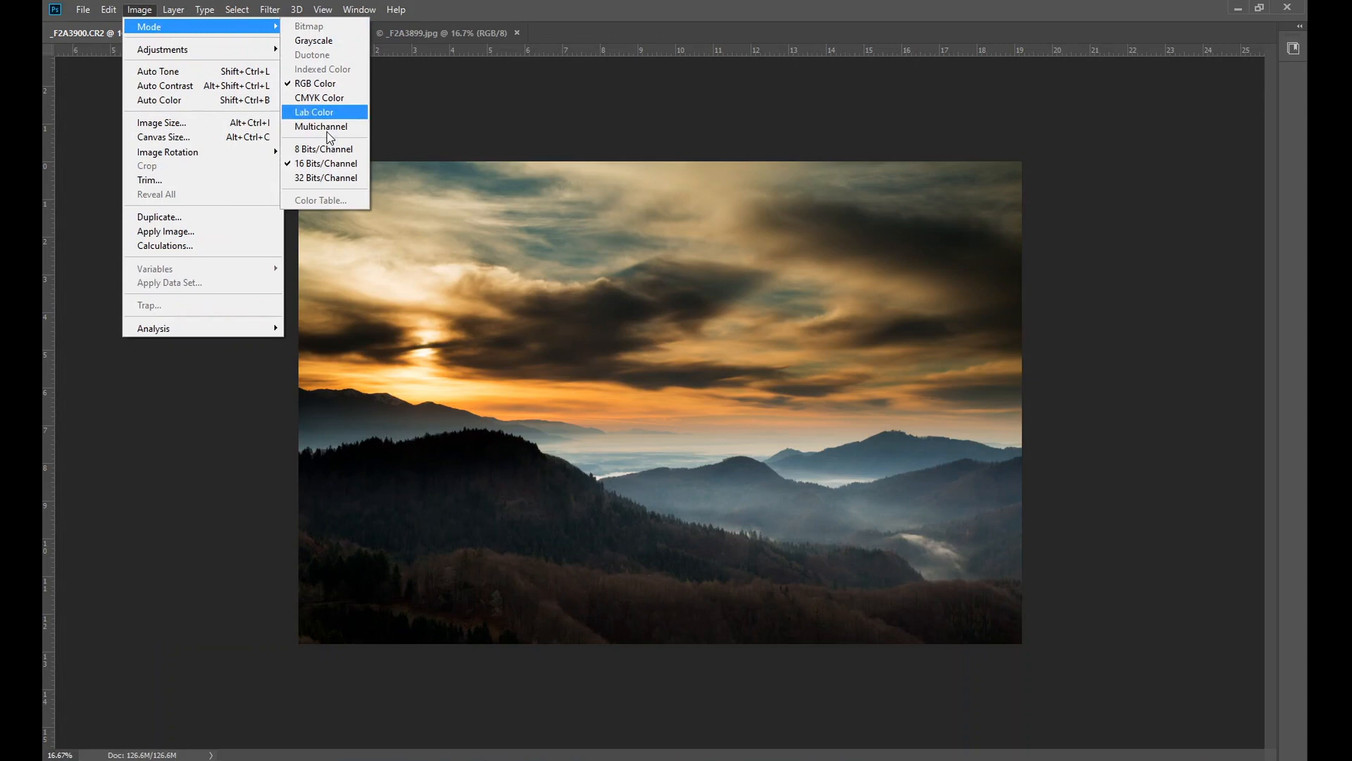
left_click(329, 149)
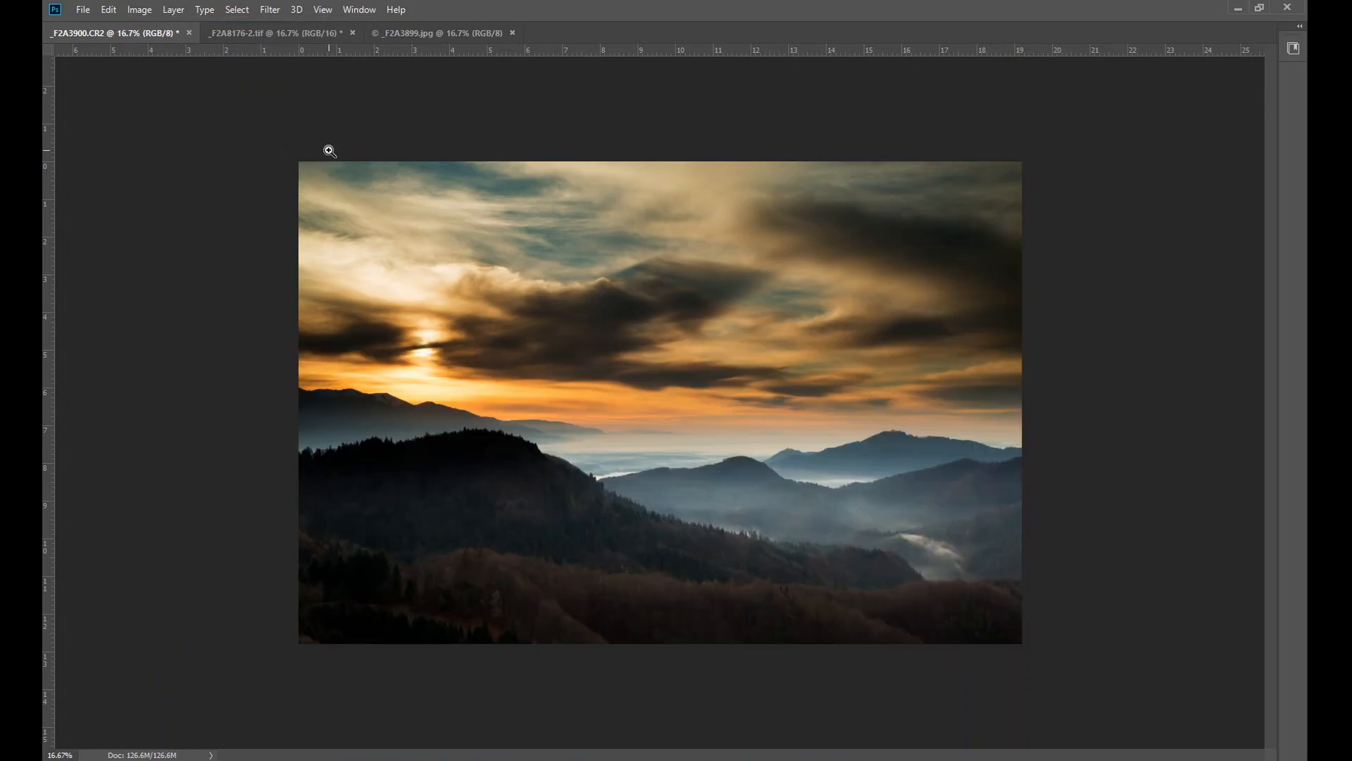
- Convert the photo's colour profile to sRGB IEC61966-2.1 with the Relative Colorimetric intent
left_click(112, 12)
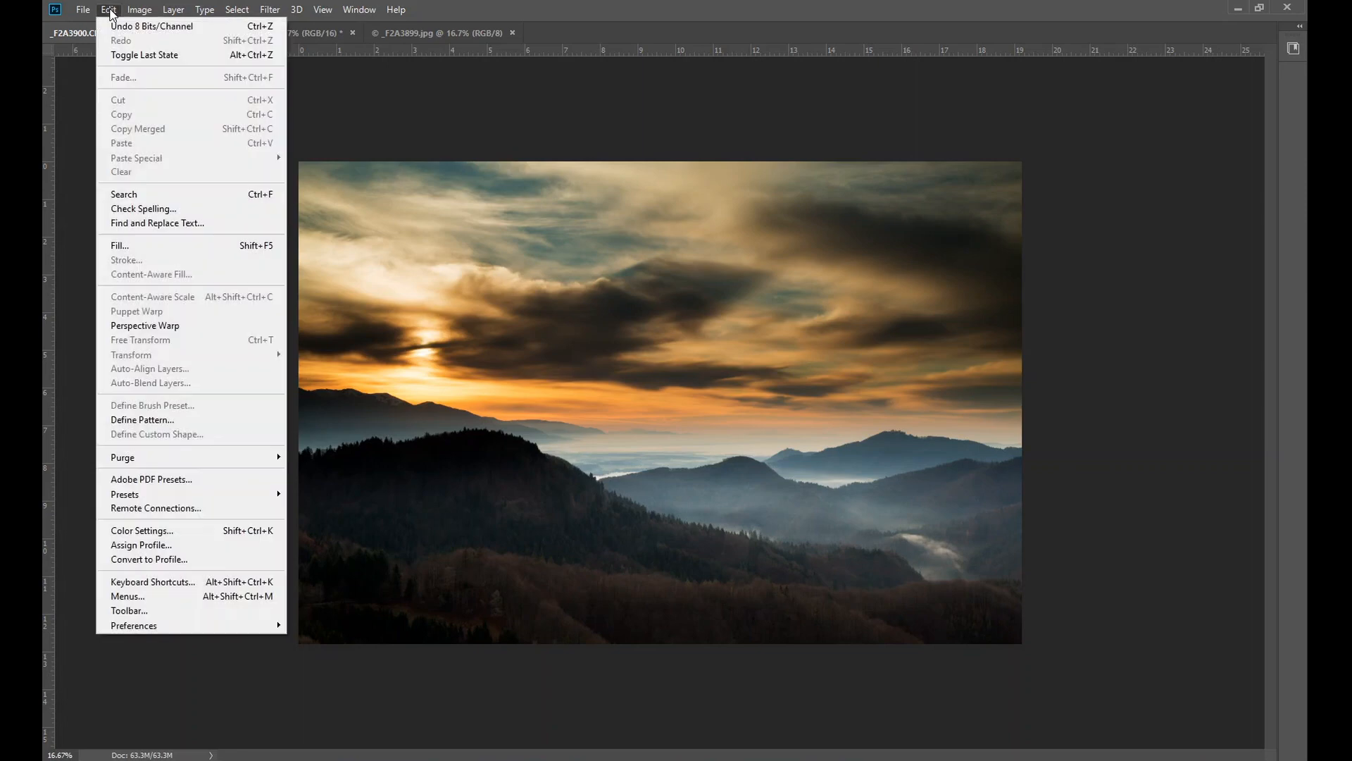
left_click(185, 559)
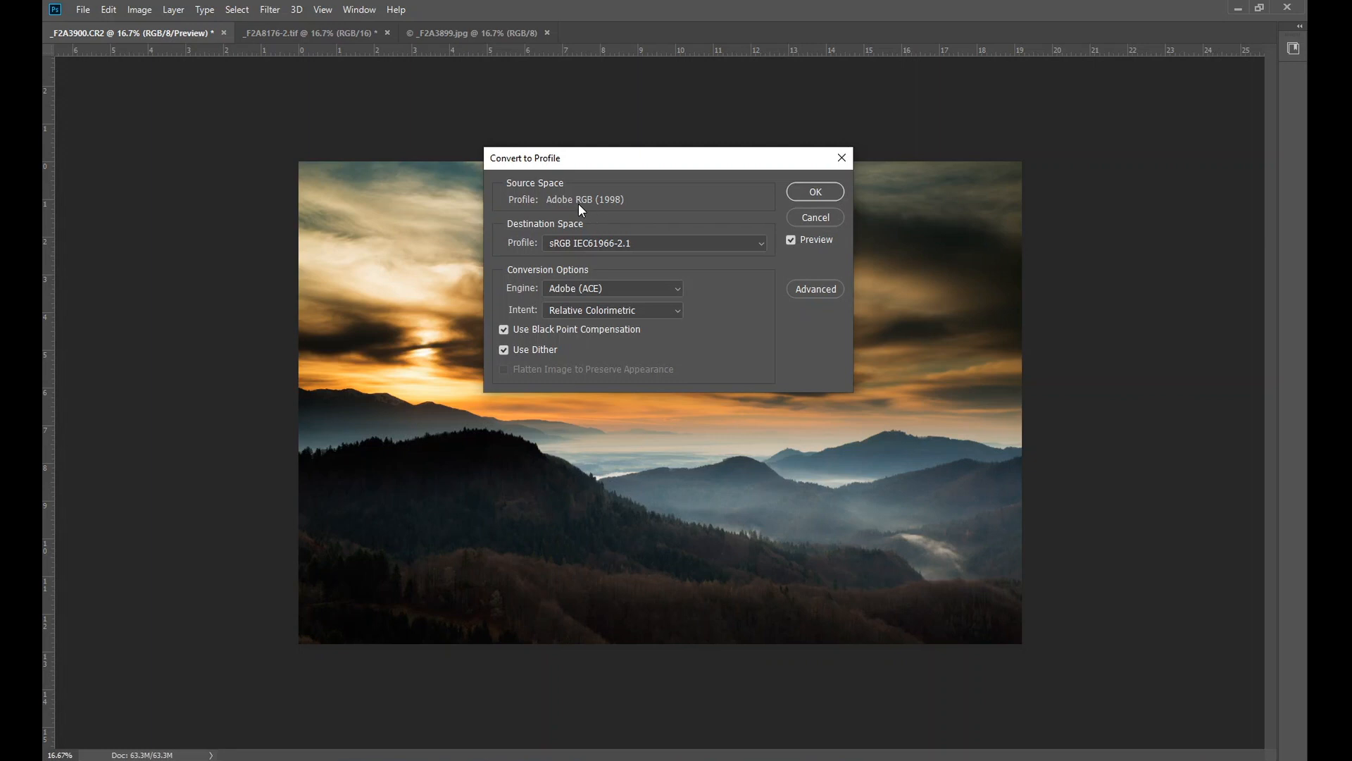
left_click(813, 193)
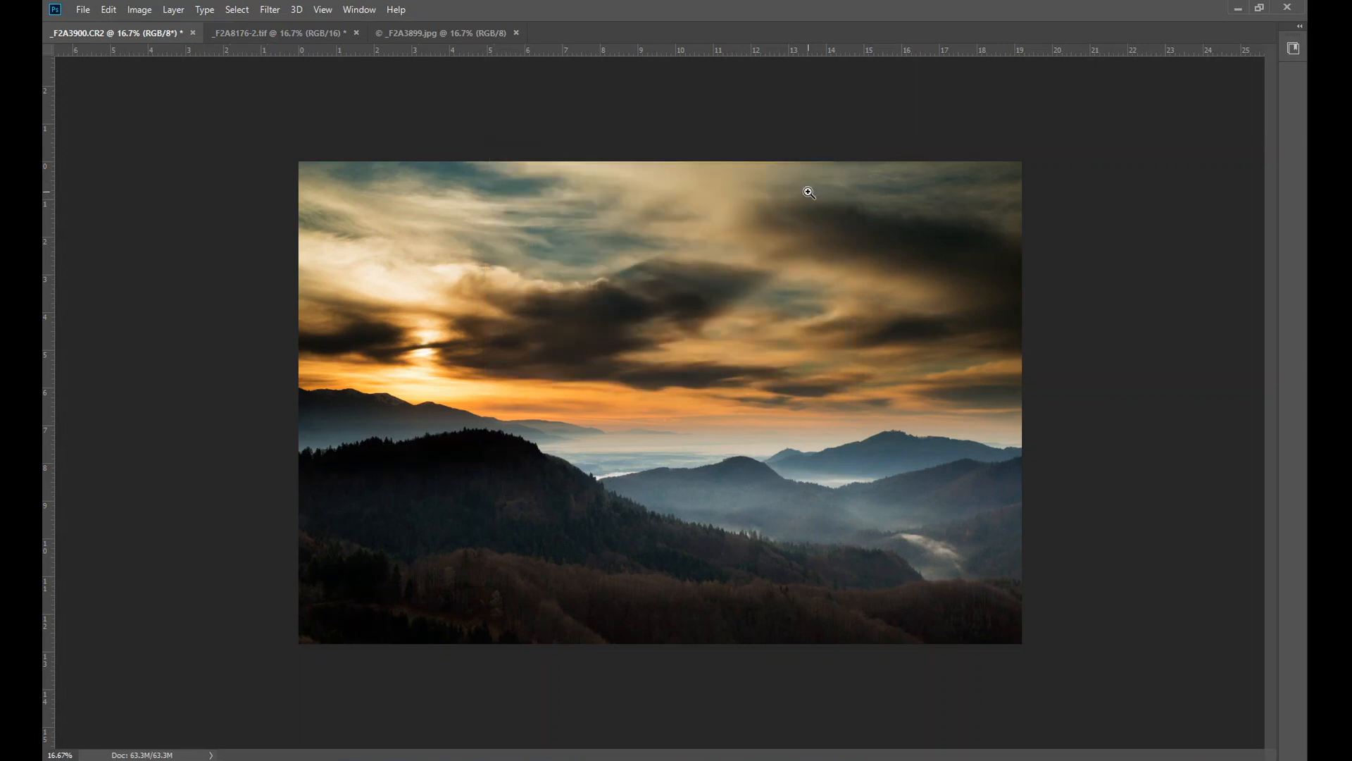
- Save the photo as the JPEG _F2A3900 in the Jamnik - 7-4-19 folder at quality 12, Baseline ("Standard")
left_click(84, 10)
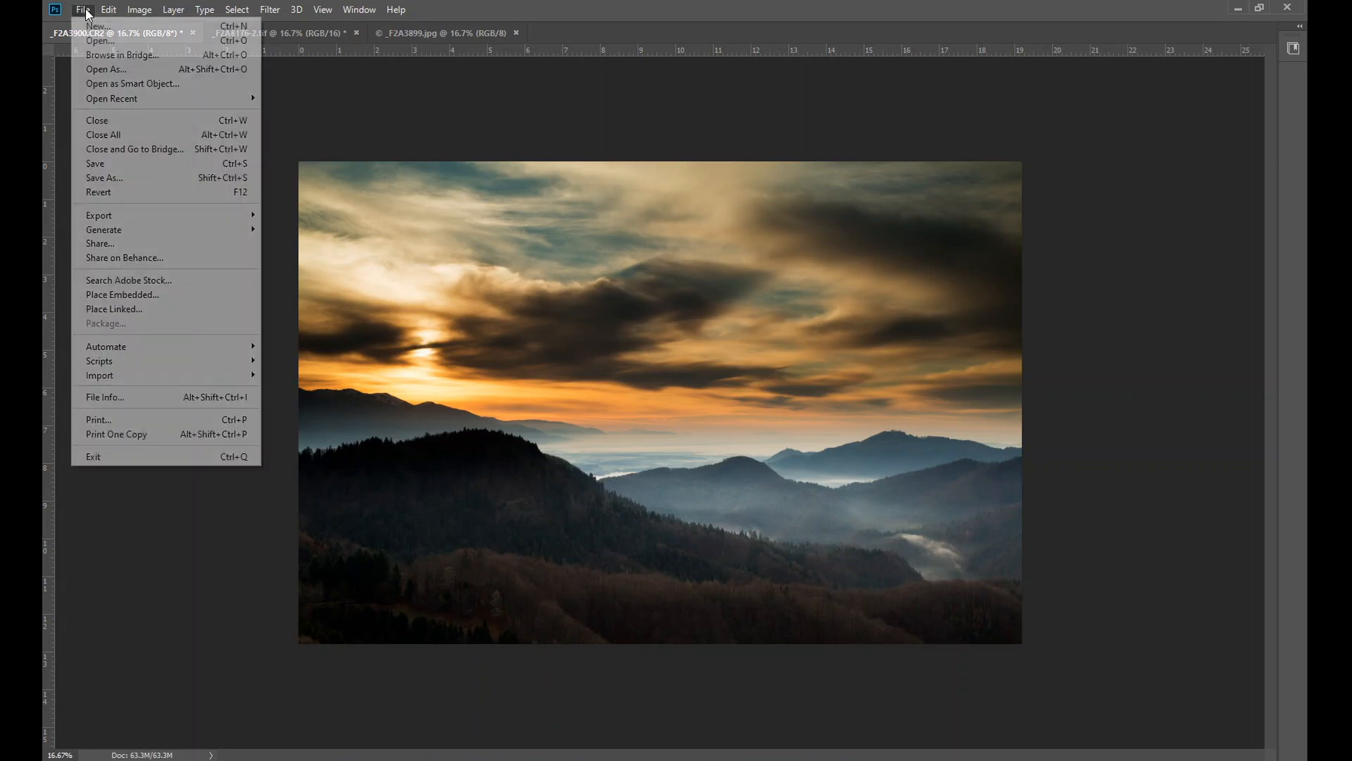
left_click(154, 177)
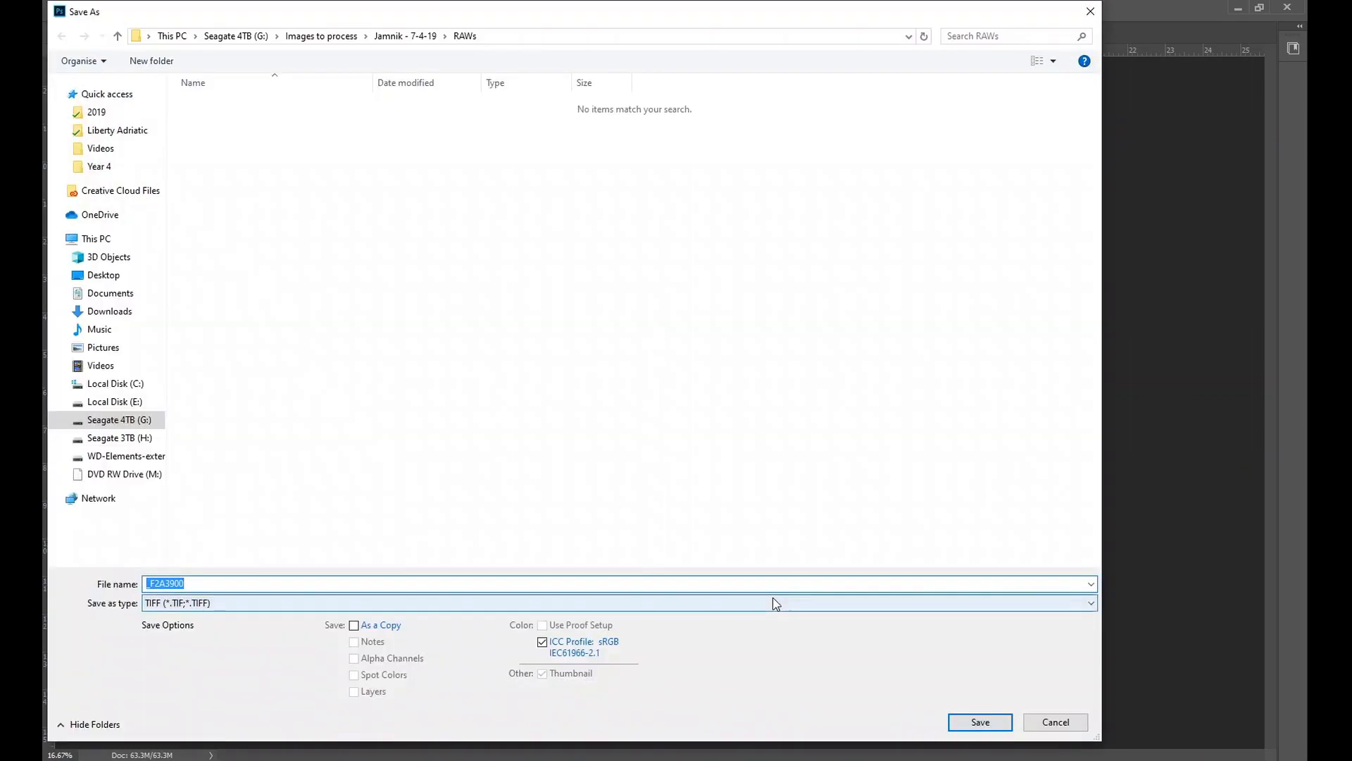
left_click(773, 601)
left_click(173, 452)
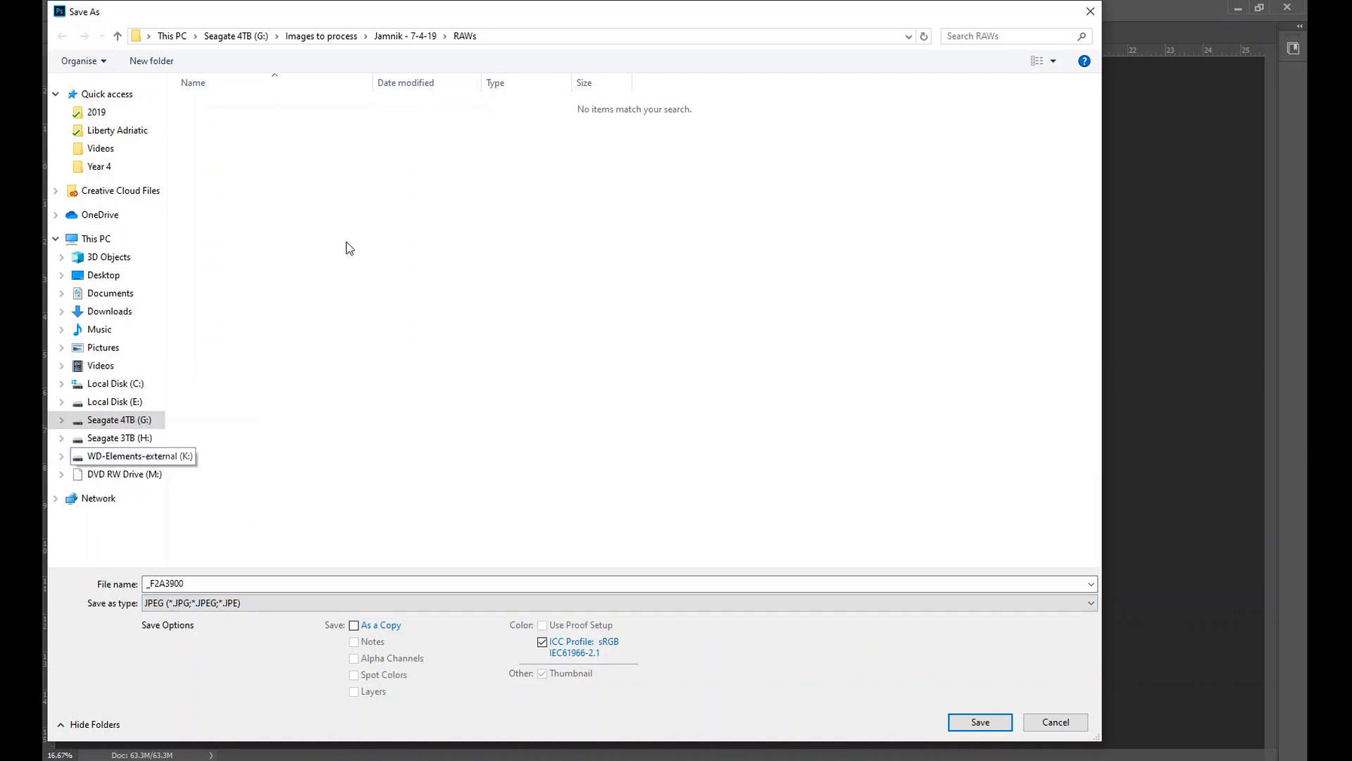
left_click(408, 39)
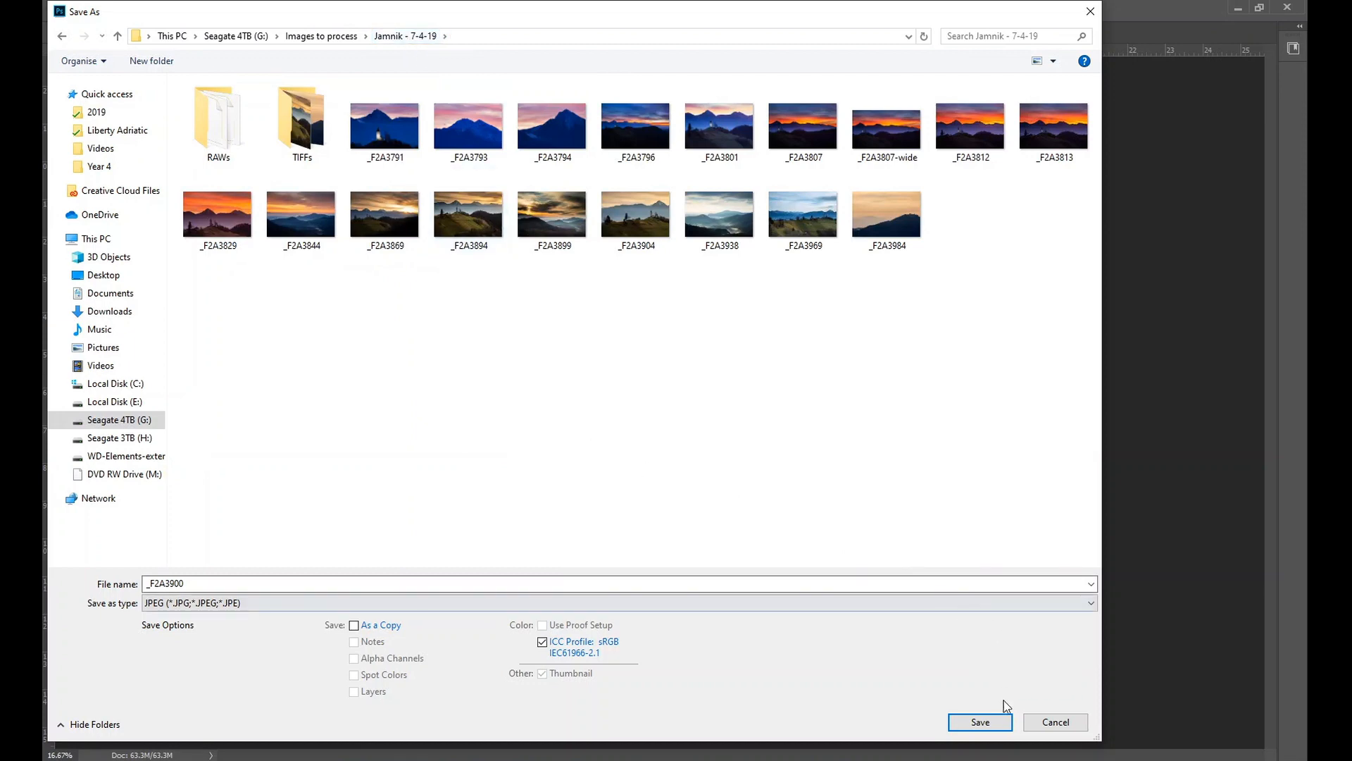
left_click(993, 723)
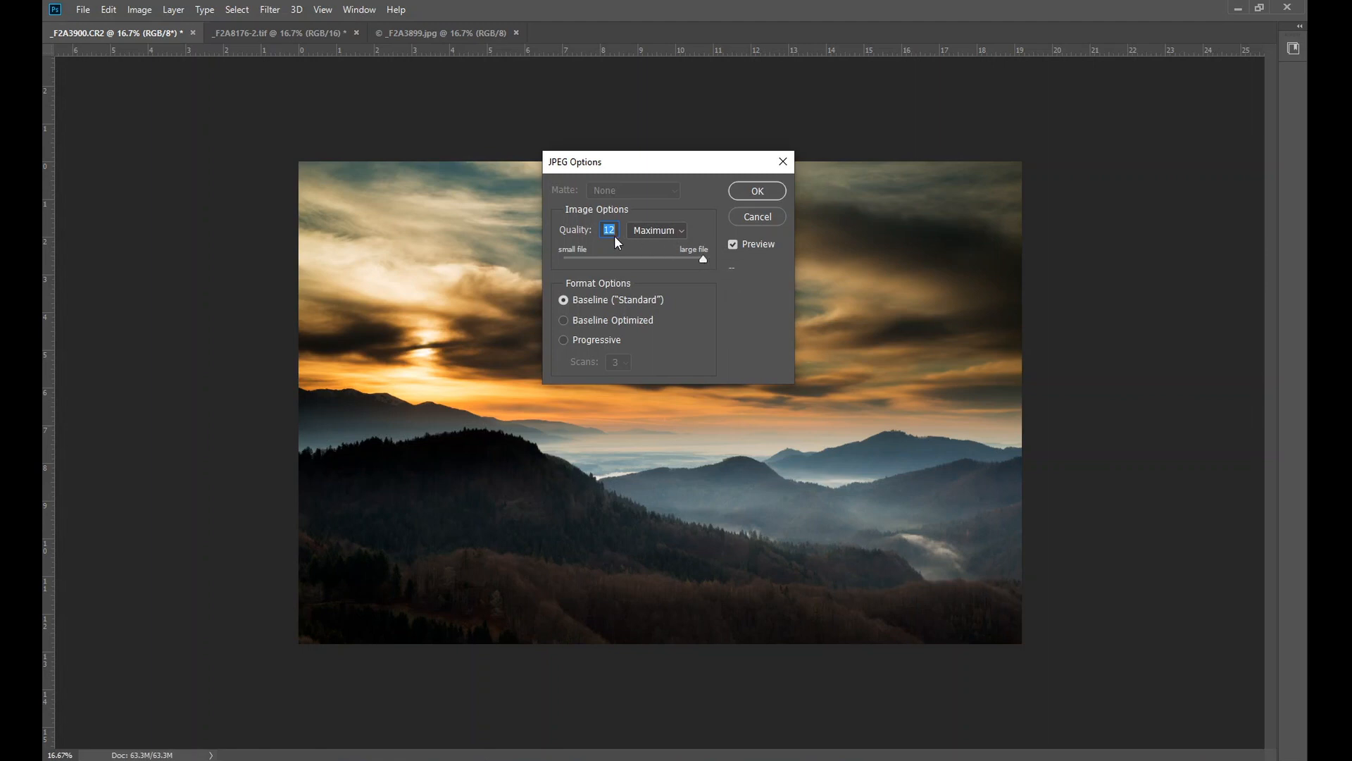
left_click(762, 191)
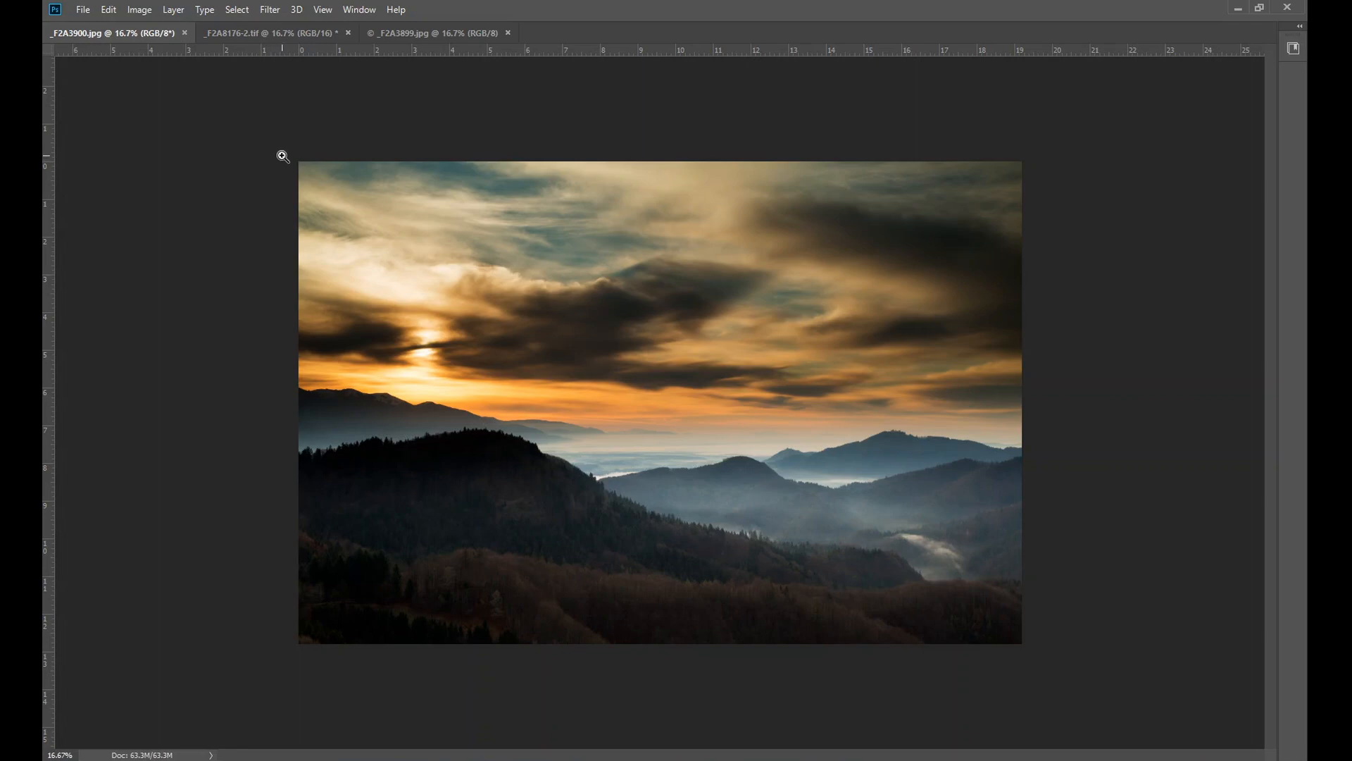
- Browse the images in the Jamnik - 7-4-19 folder and its TIFFs subfolder as thumbnails and open _F2A3899
left_click(83, 10)
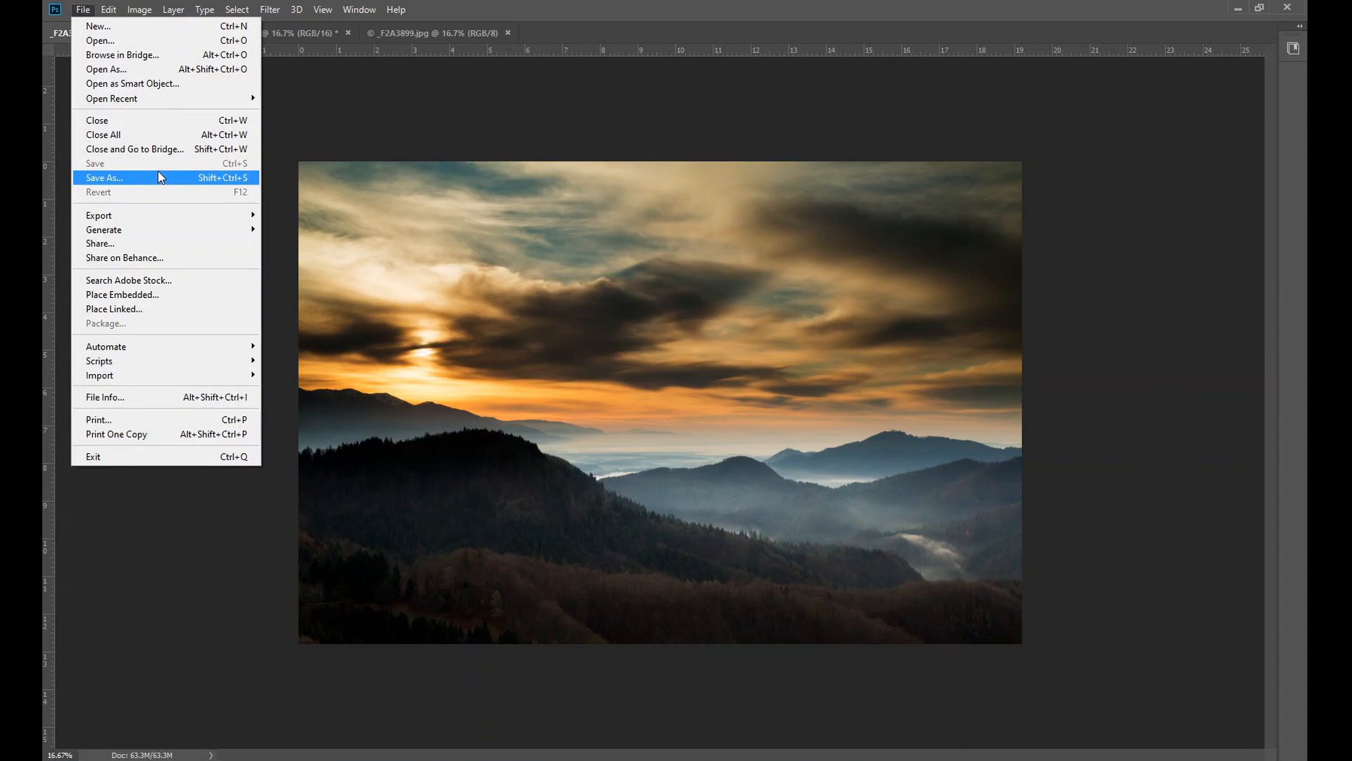
left_click(113, 40)
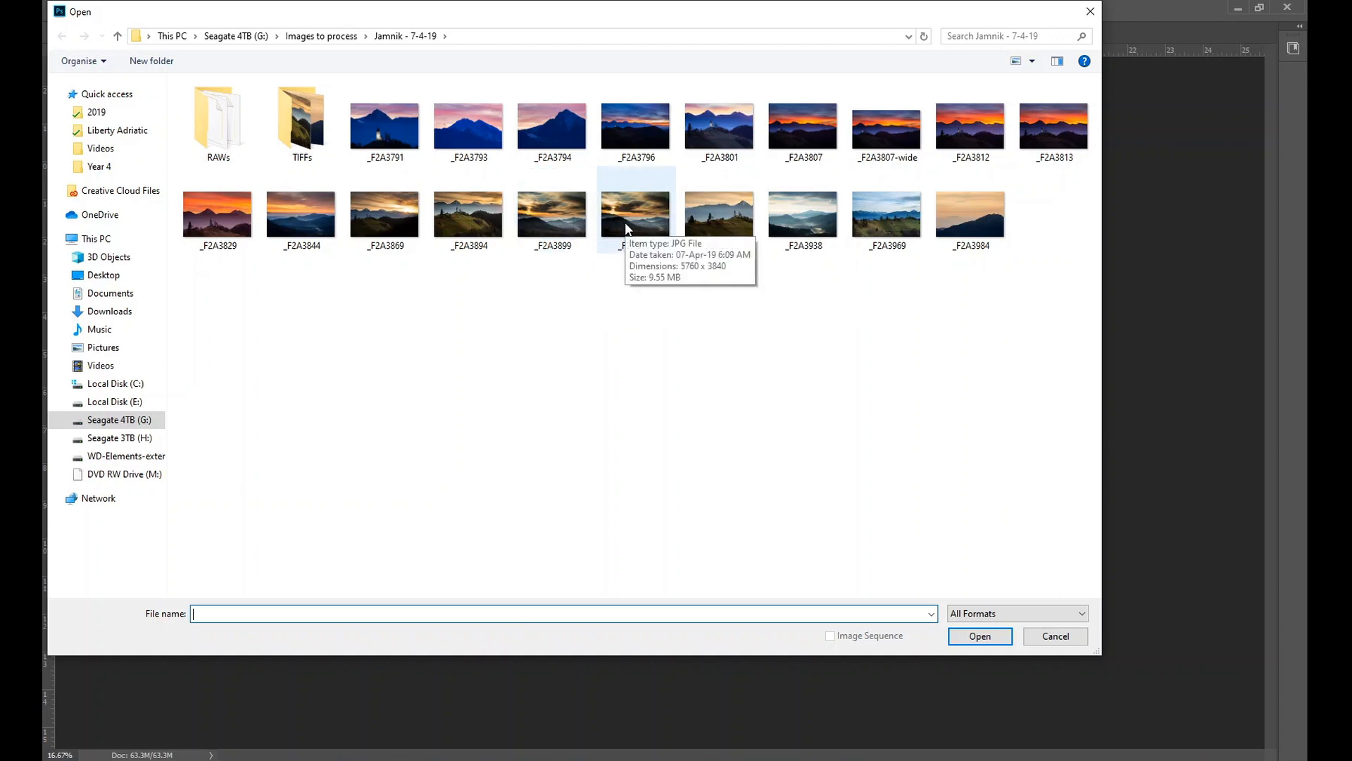
double_click(307, 133)
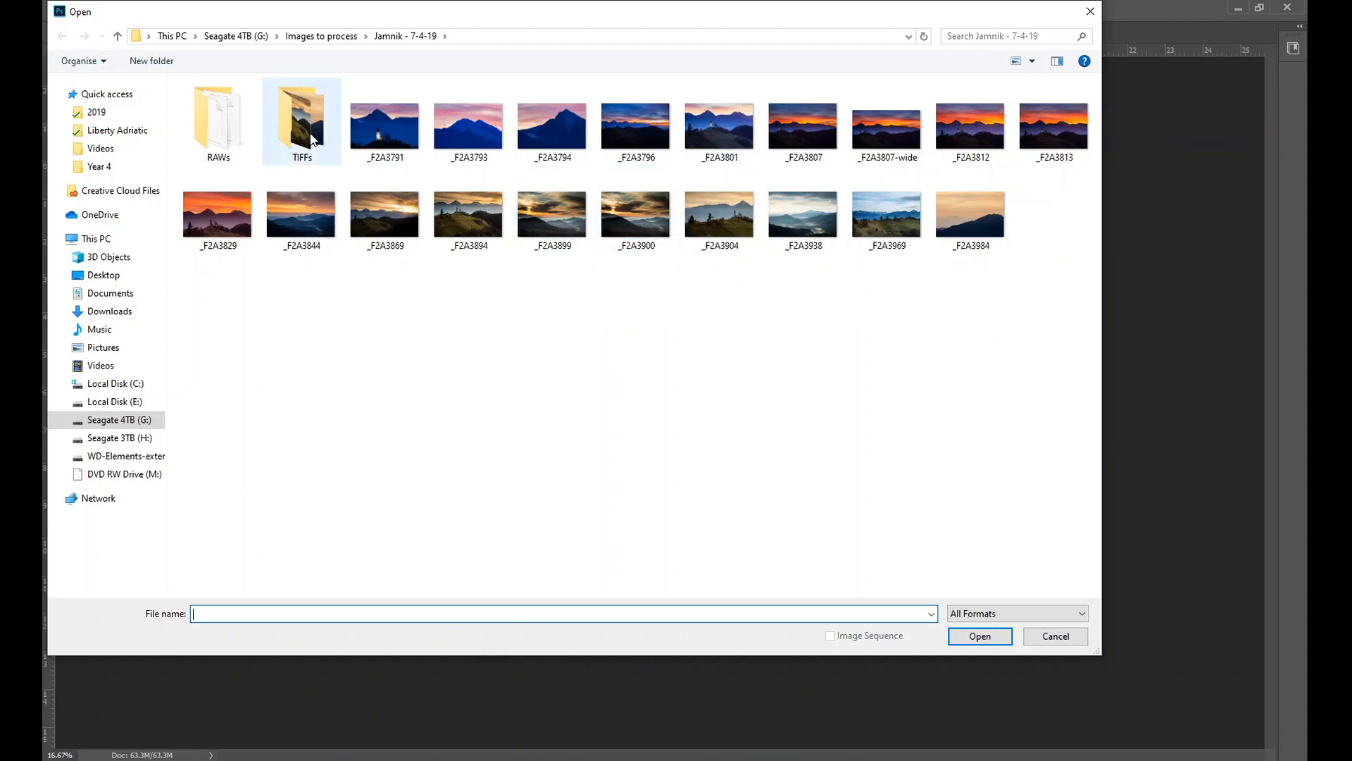
left_click(405, 36)
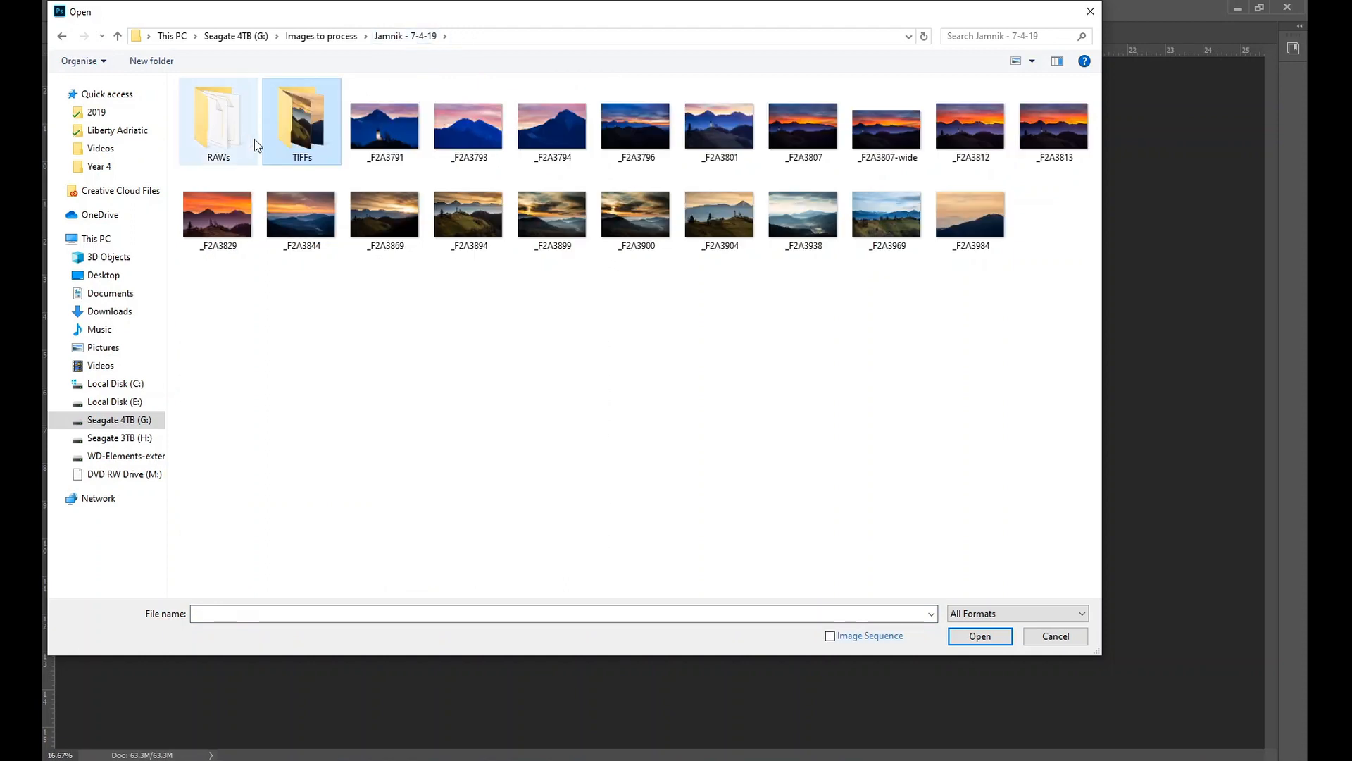
double_click(302, 134)
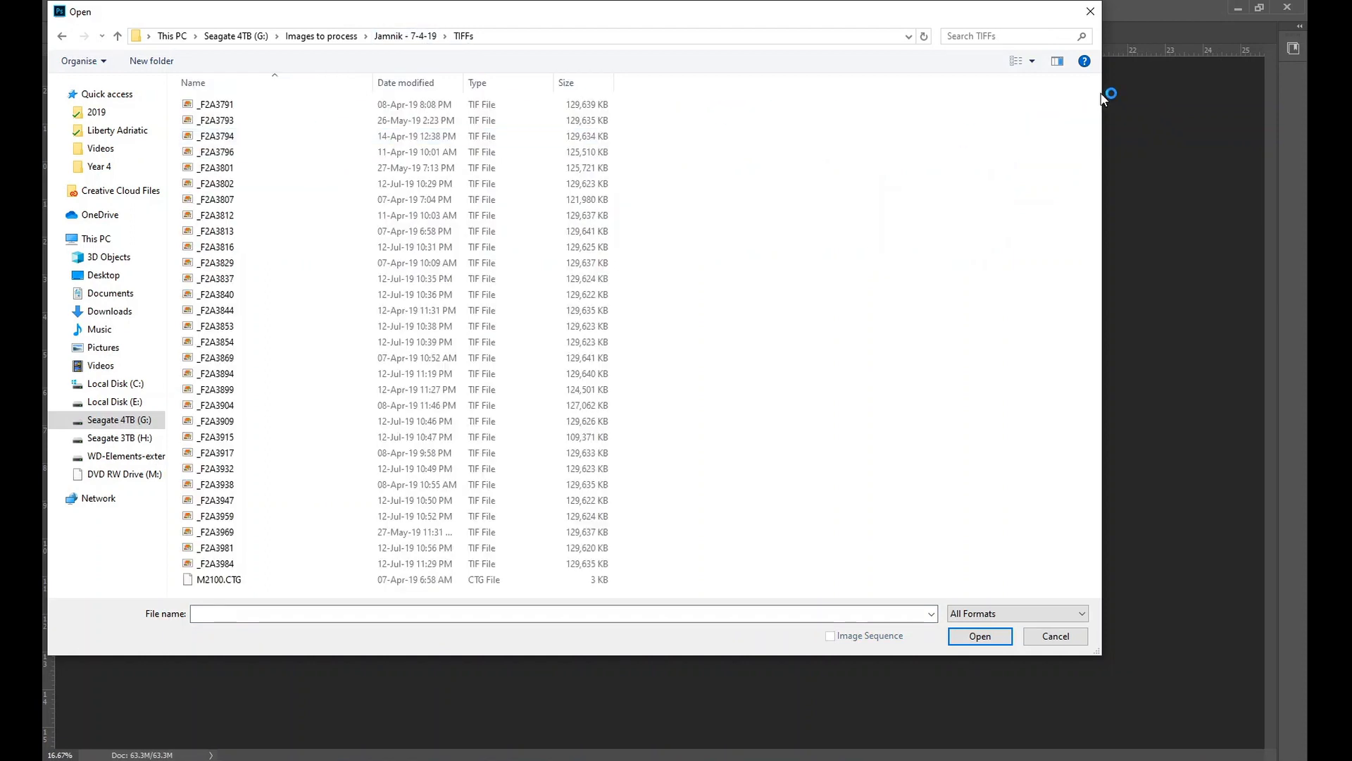
left_click(1034, 61)
left_click(1077, 47)
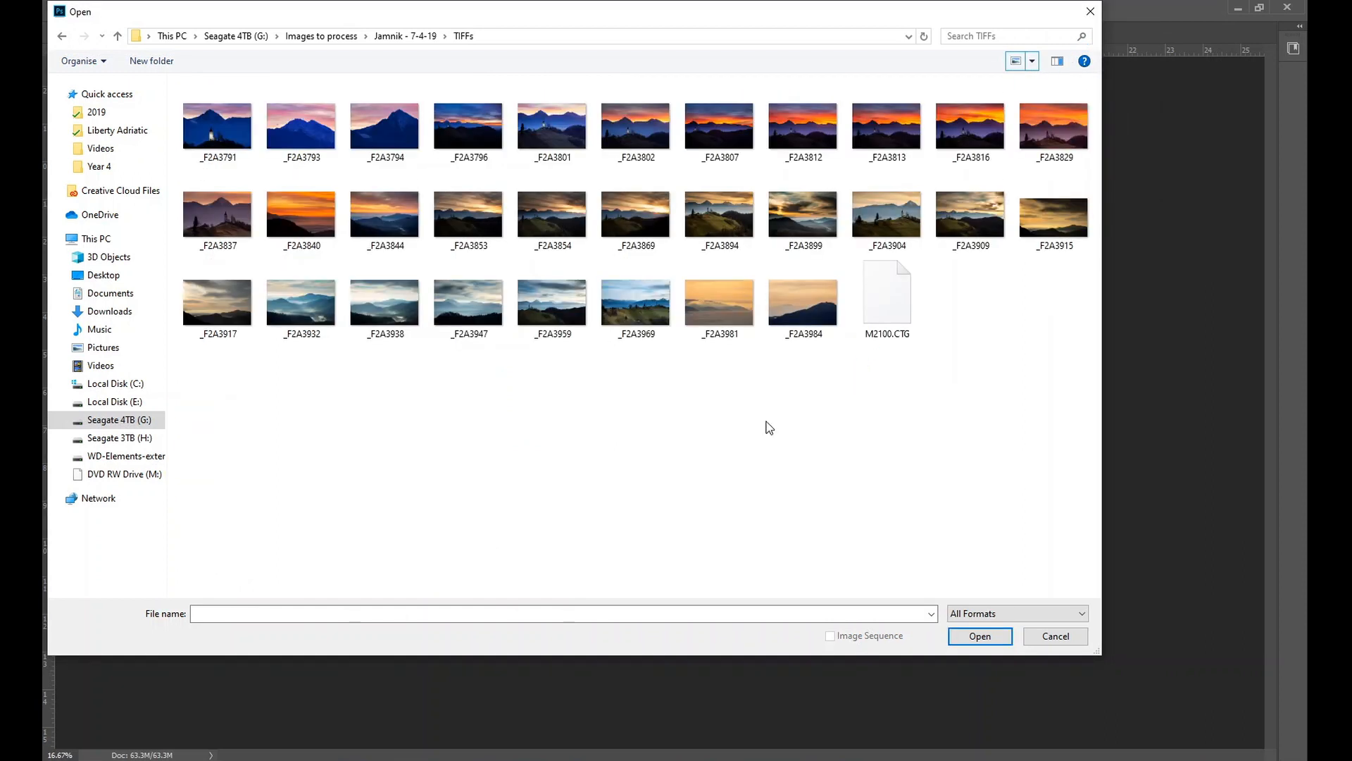
double_click(791, 215)
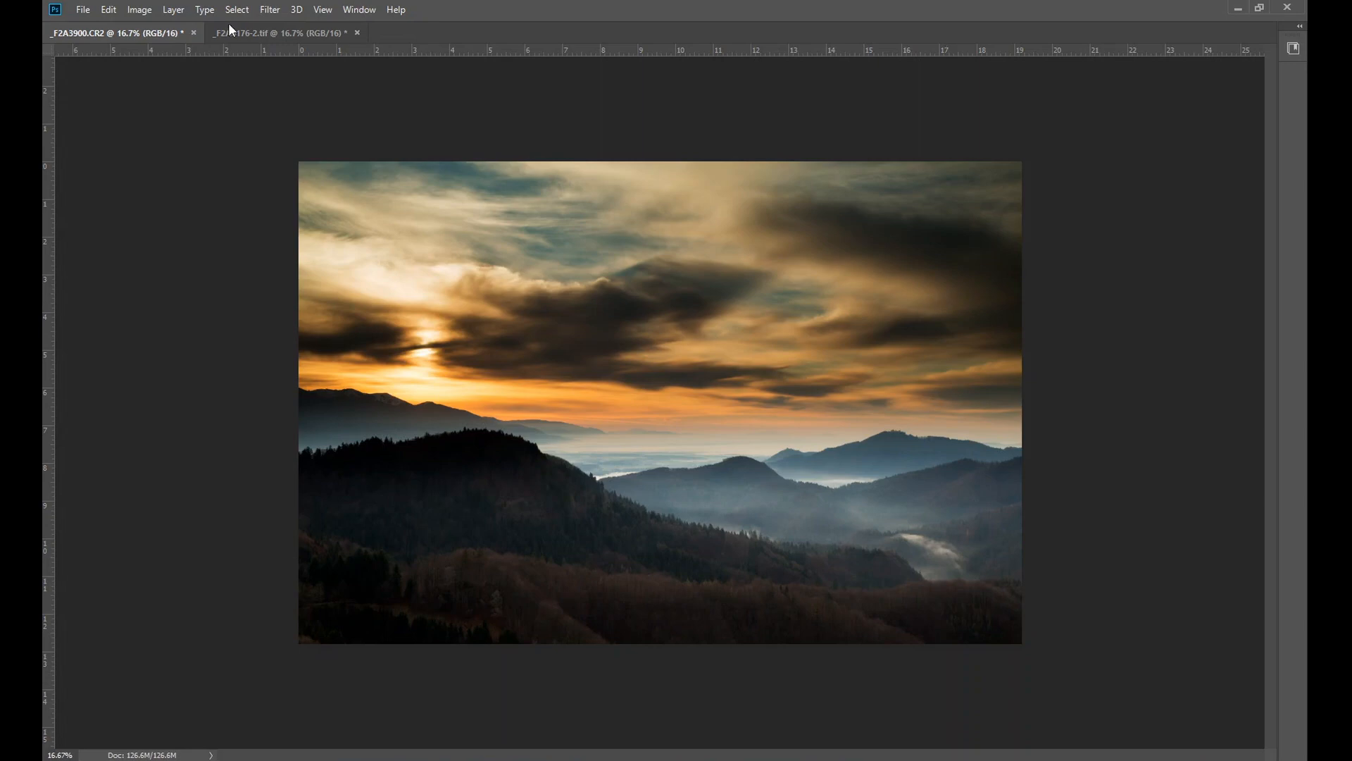
left_click(145, 10)
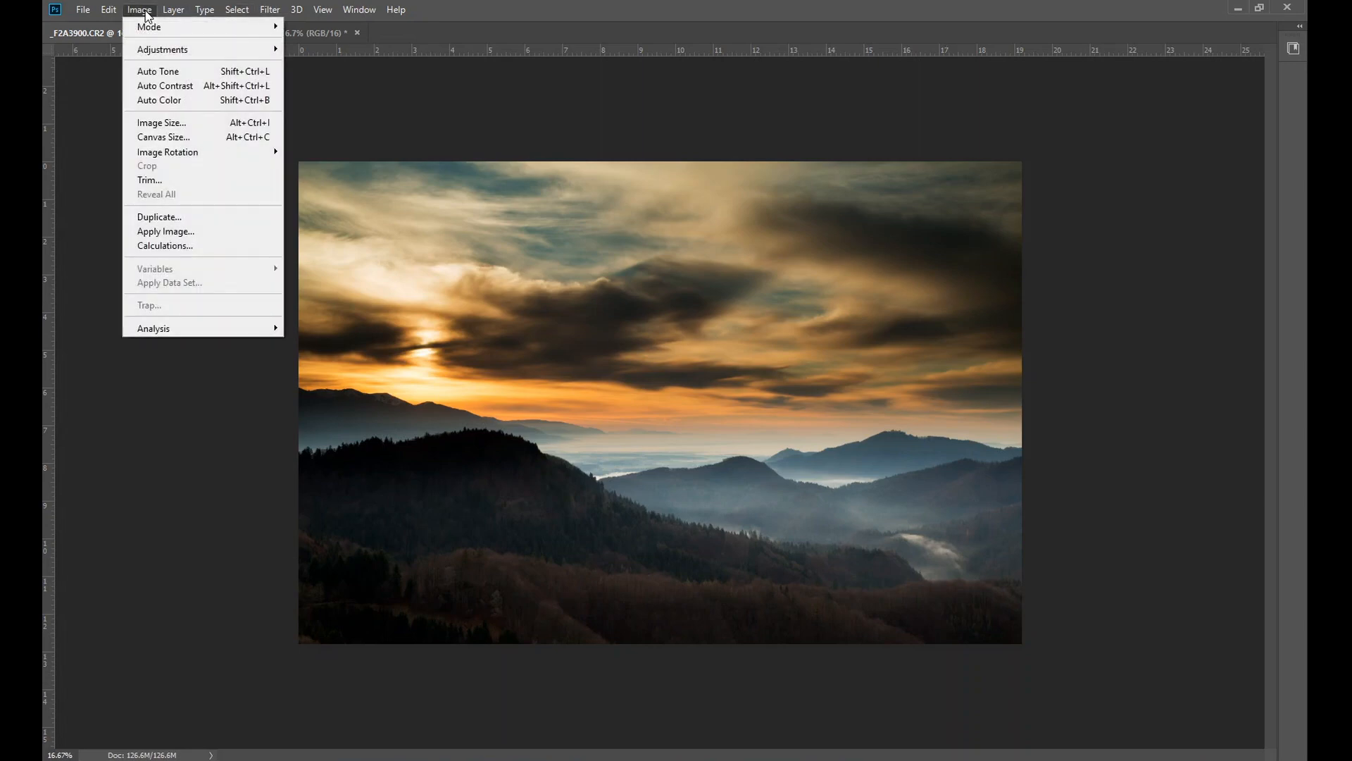
mouse_move(182, 52)
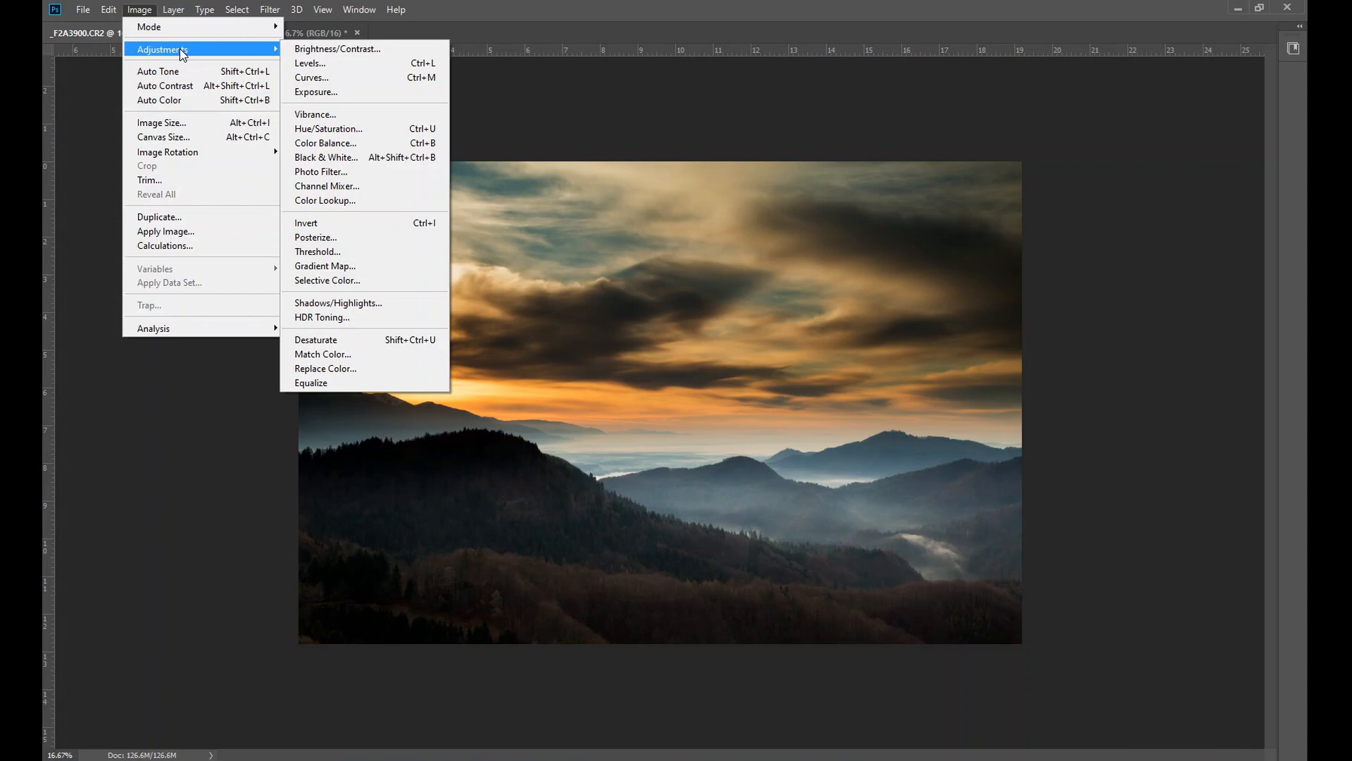
left_click(144, 14)
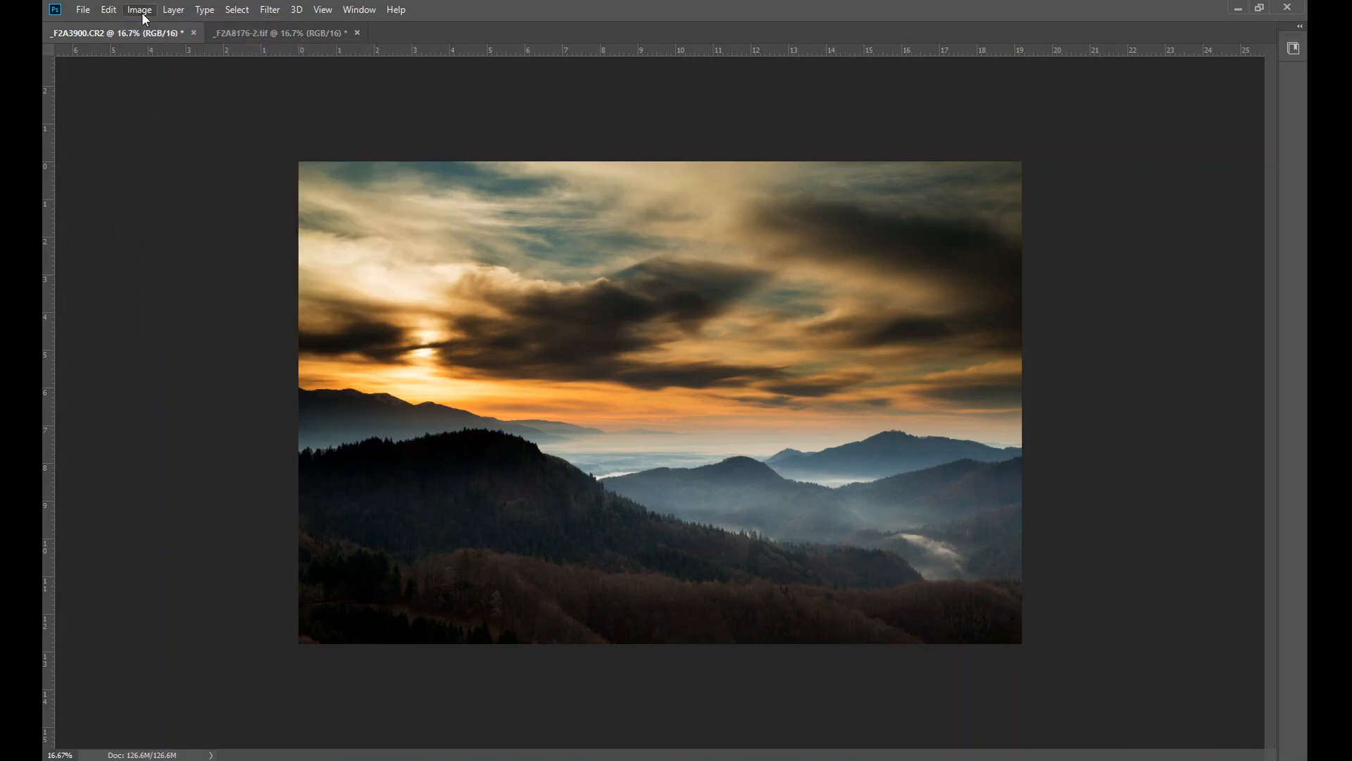